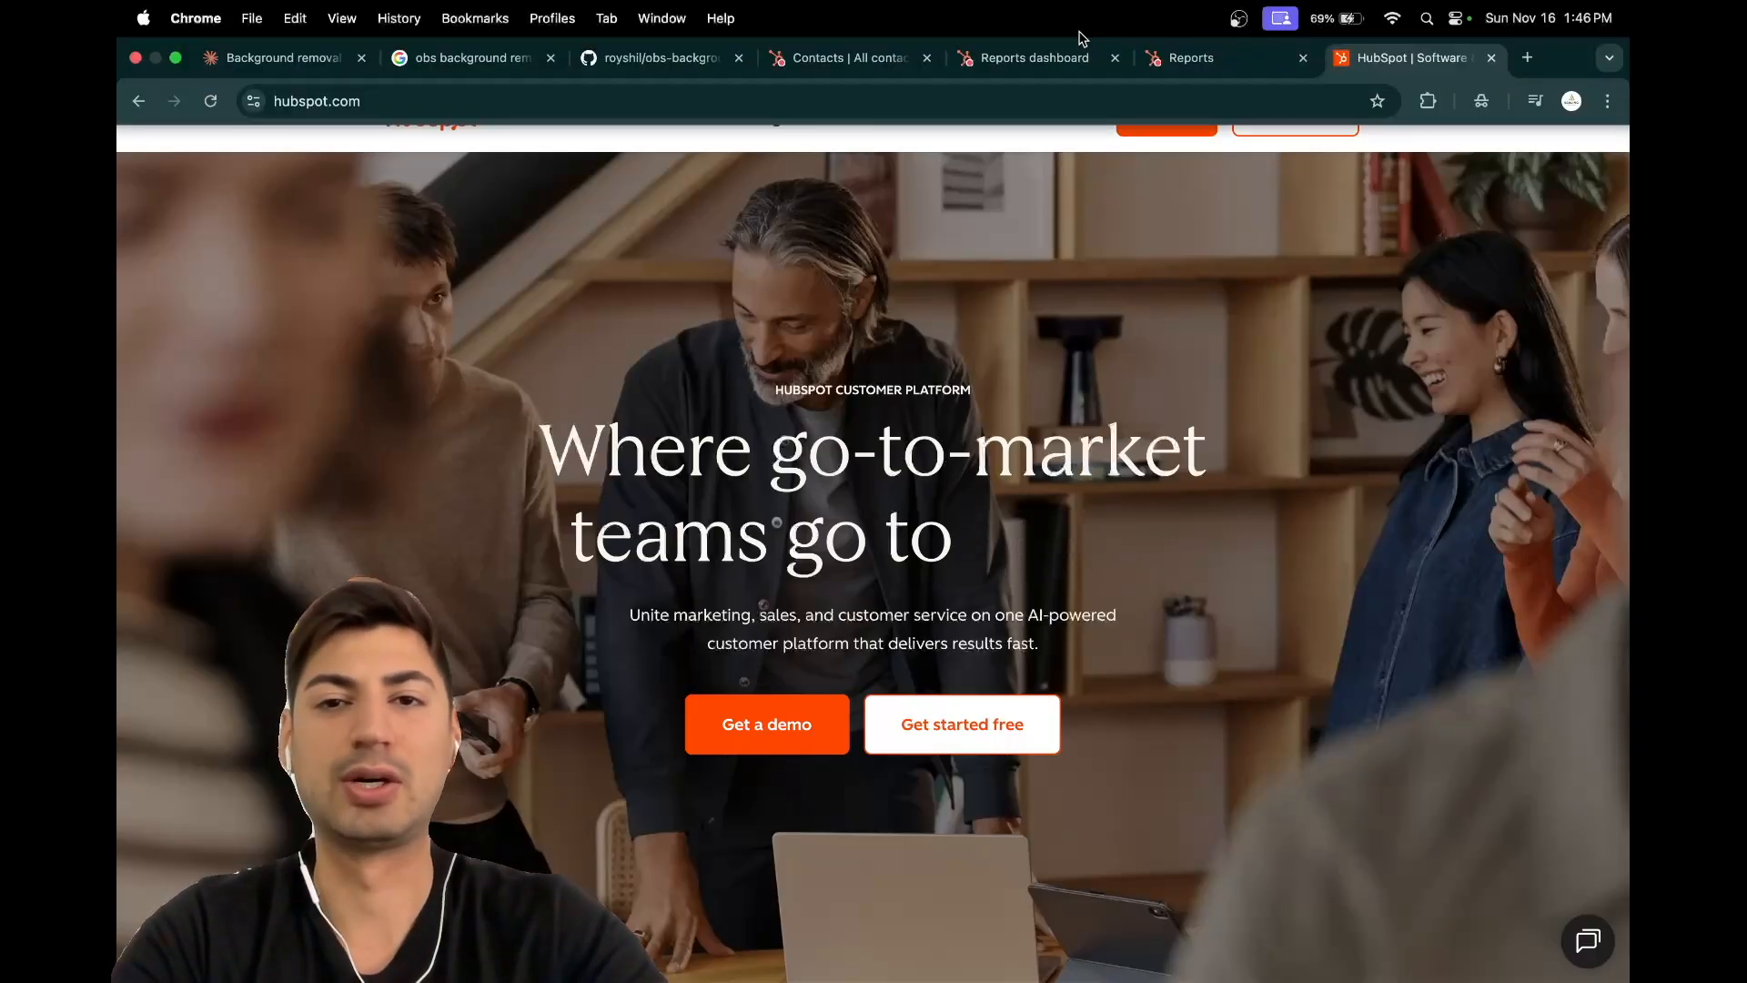
Open the Tom Cruise contact record in a separate tab to review its properties, and view the Business Stats dashboard
{"action": "left_click", "coordinate": [865, 56]}
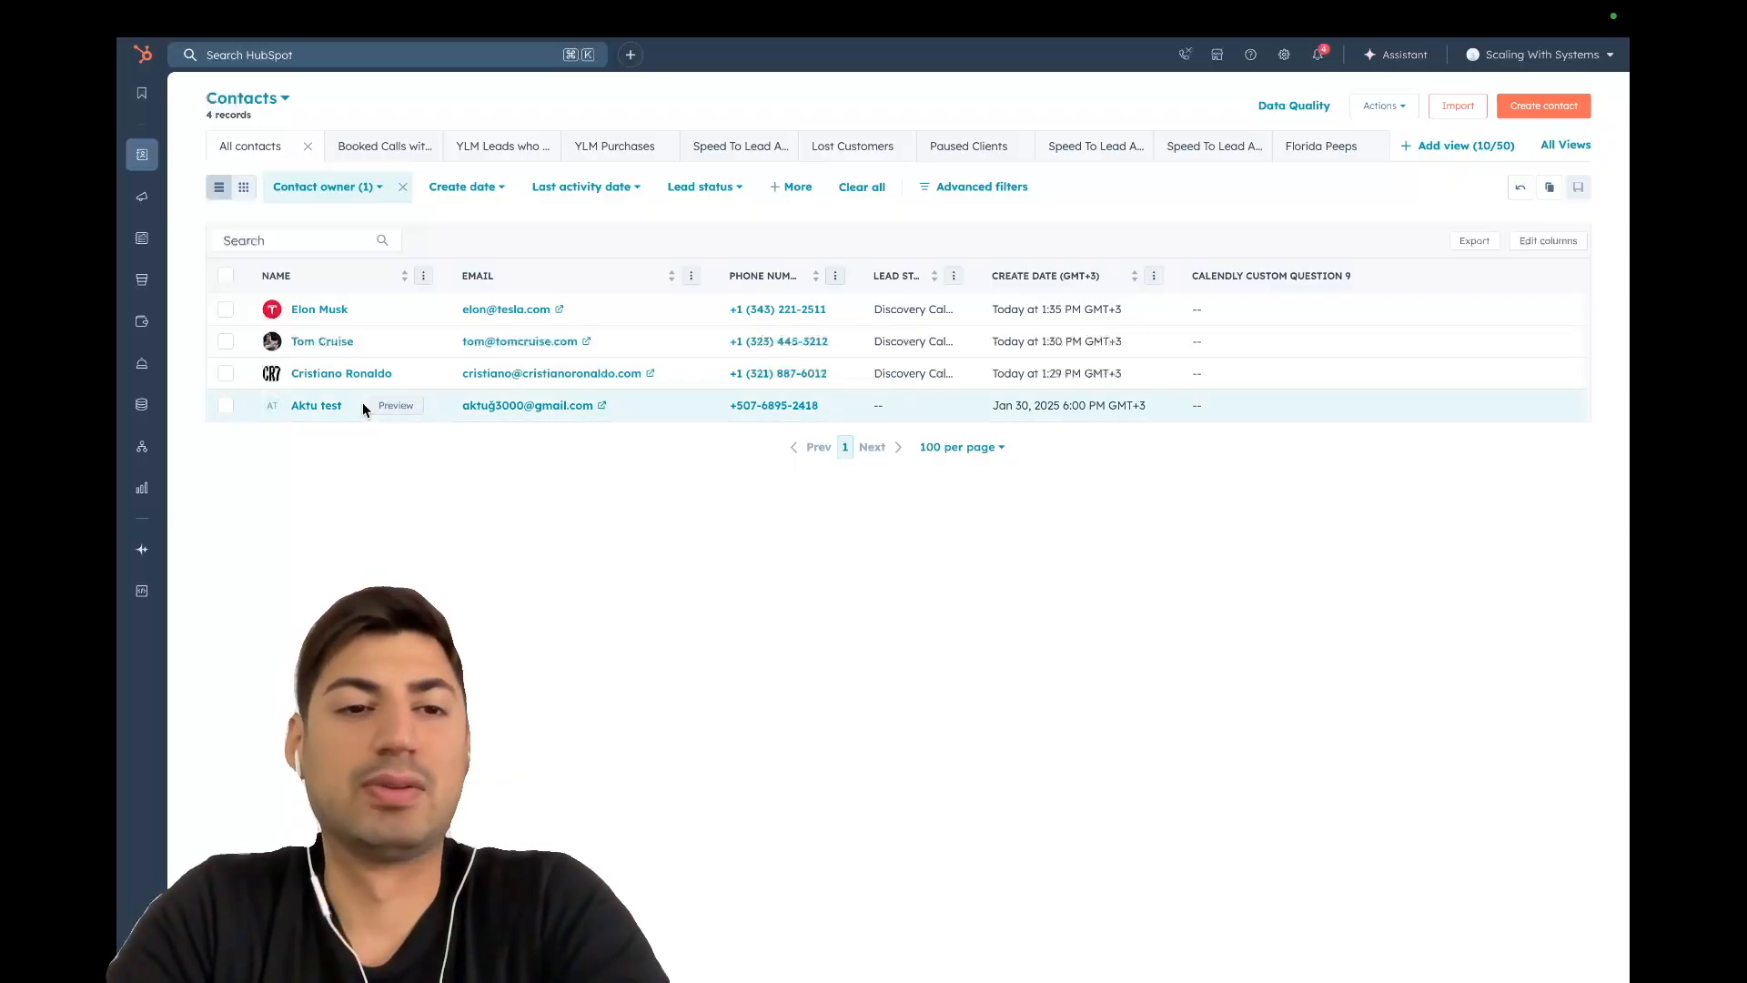
{"action": "right_click", "coordinate": [321, 340]}
{"action": "left_click", "coordinate": [367, 353]}
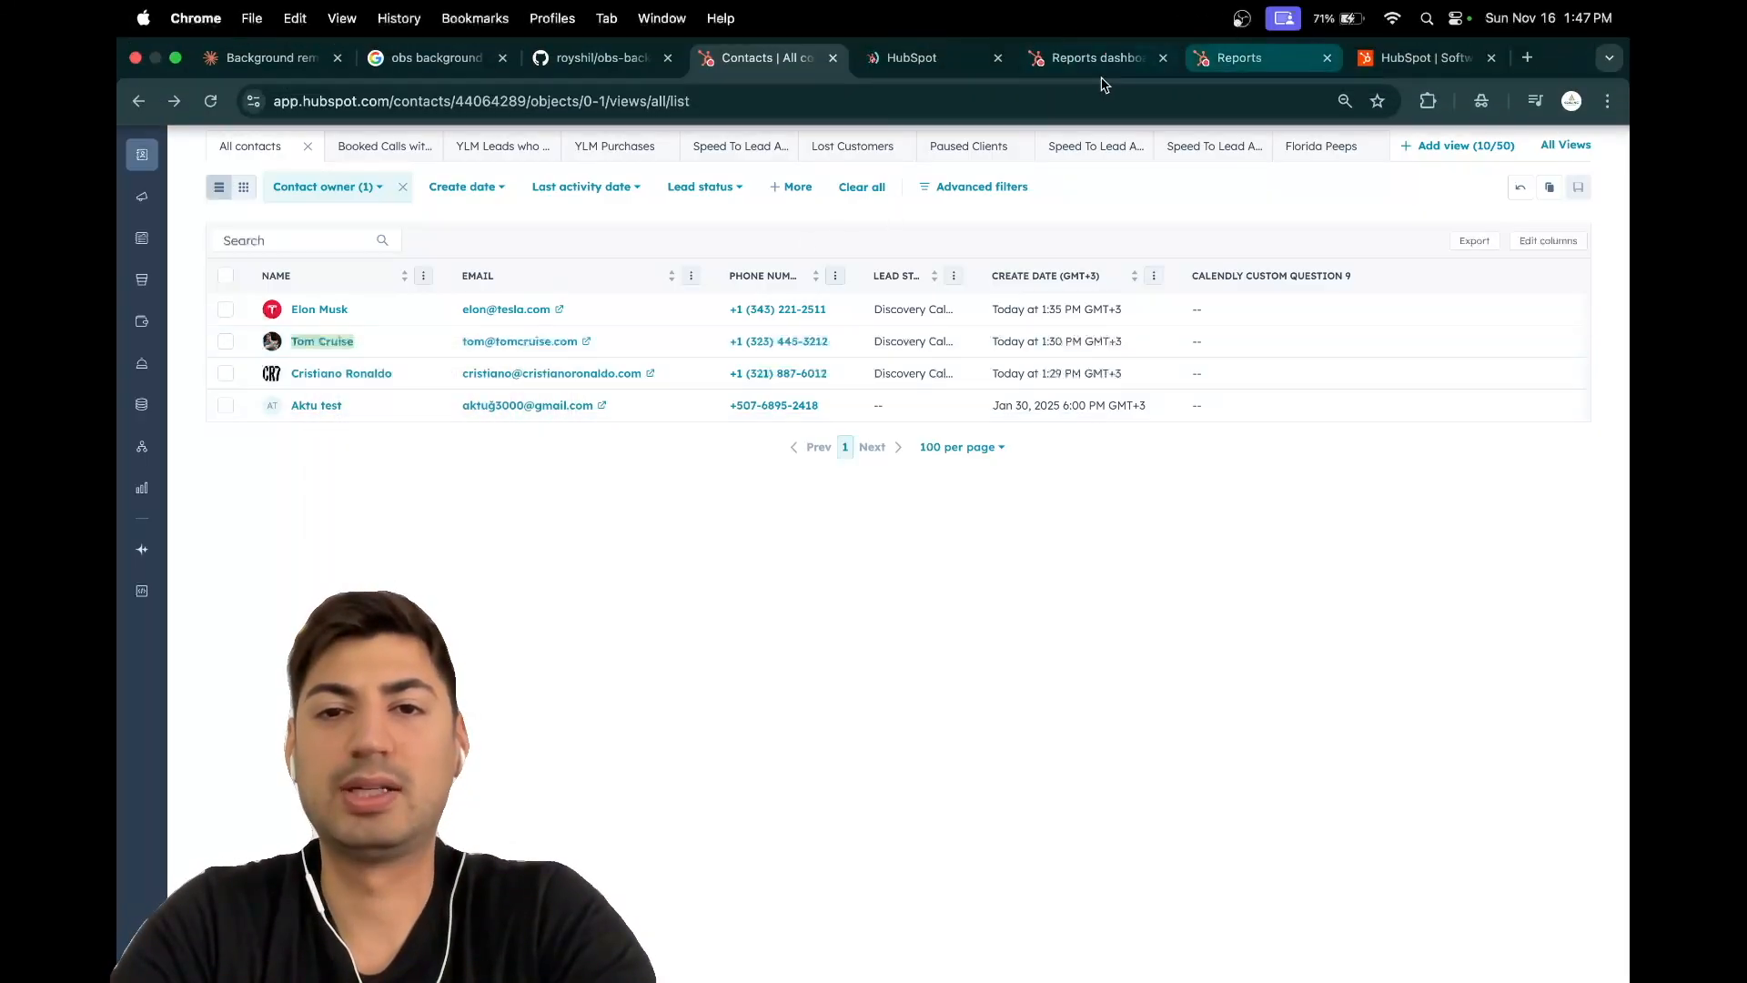
{"action": "left_click", "coordinate": [914, 61]}
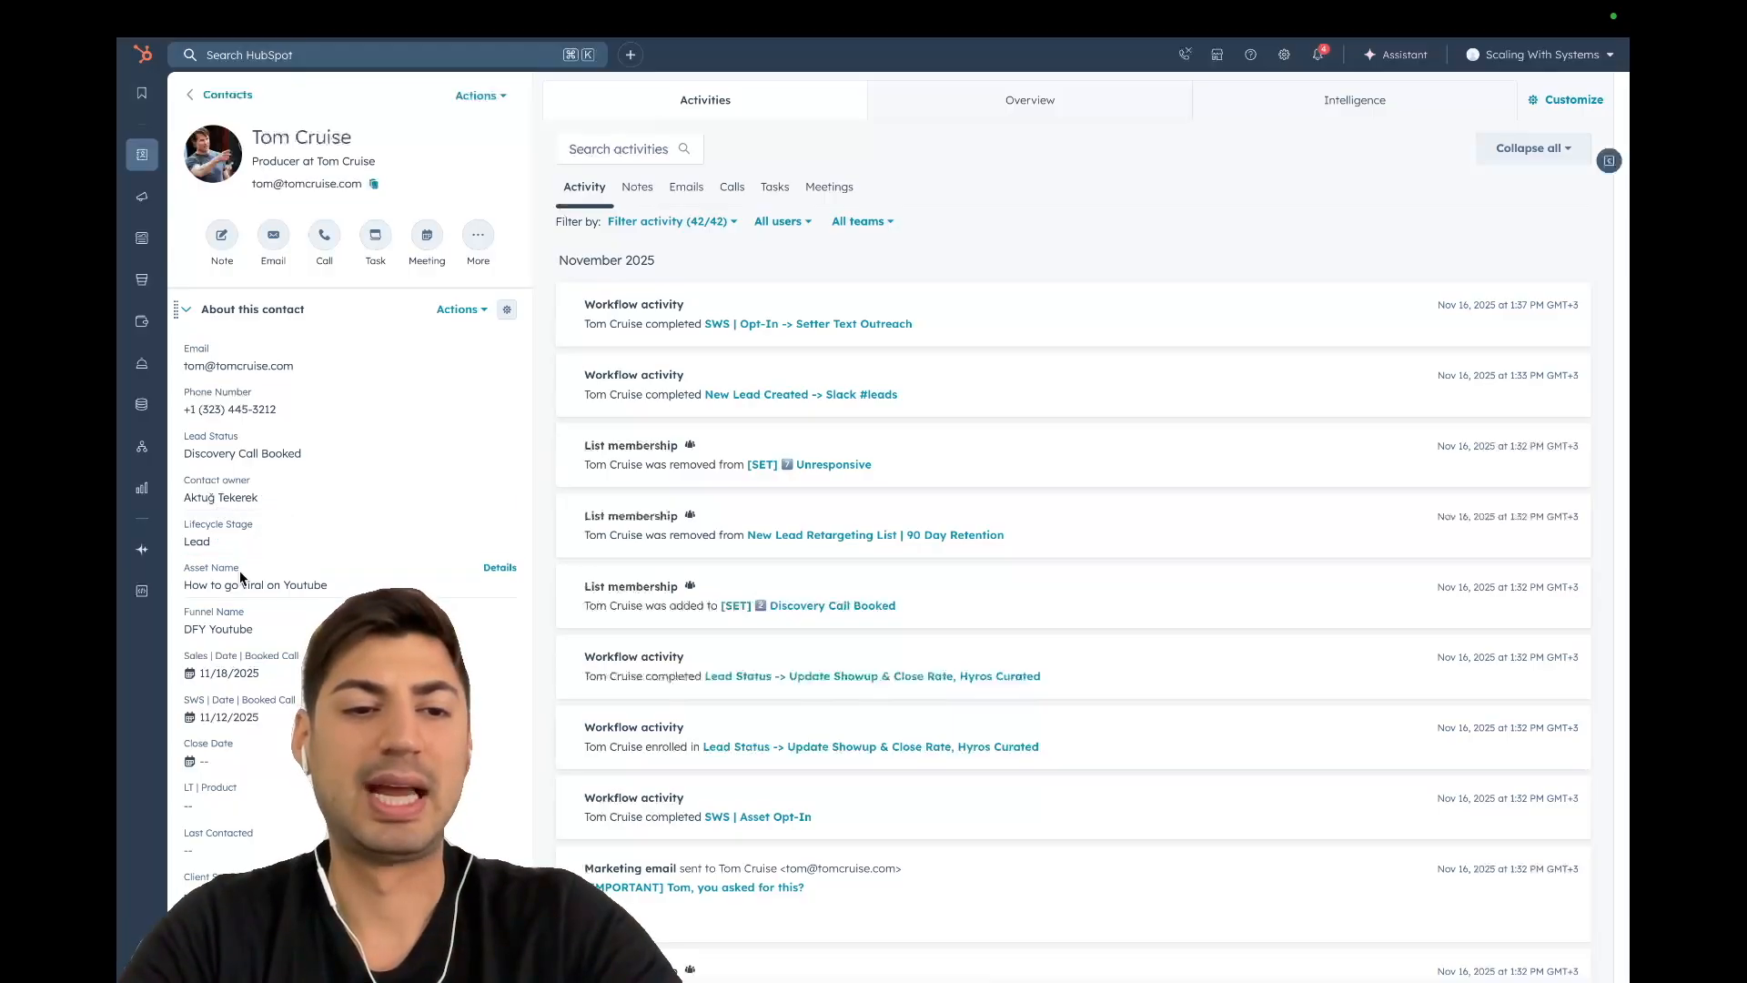
{"action": "scroll", "coordinate": [243, 593], "scroll_direction": "down", "scroll_amount": 2}
{"action": "scroll", "coordinate": [242, 594], "scroll_direction": "up", "scroll_amount": 2}
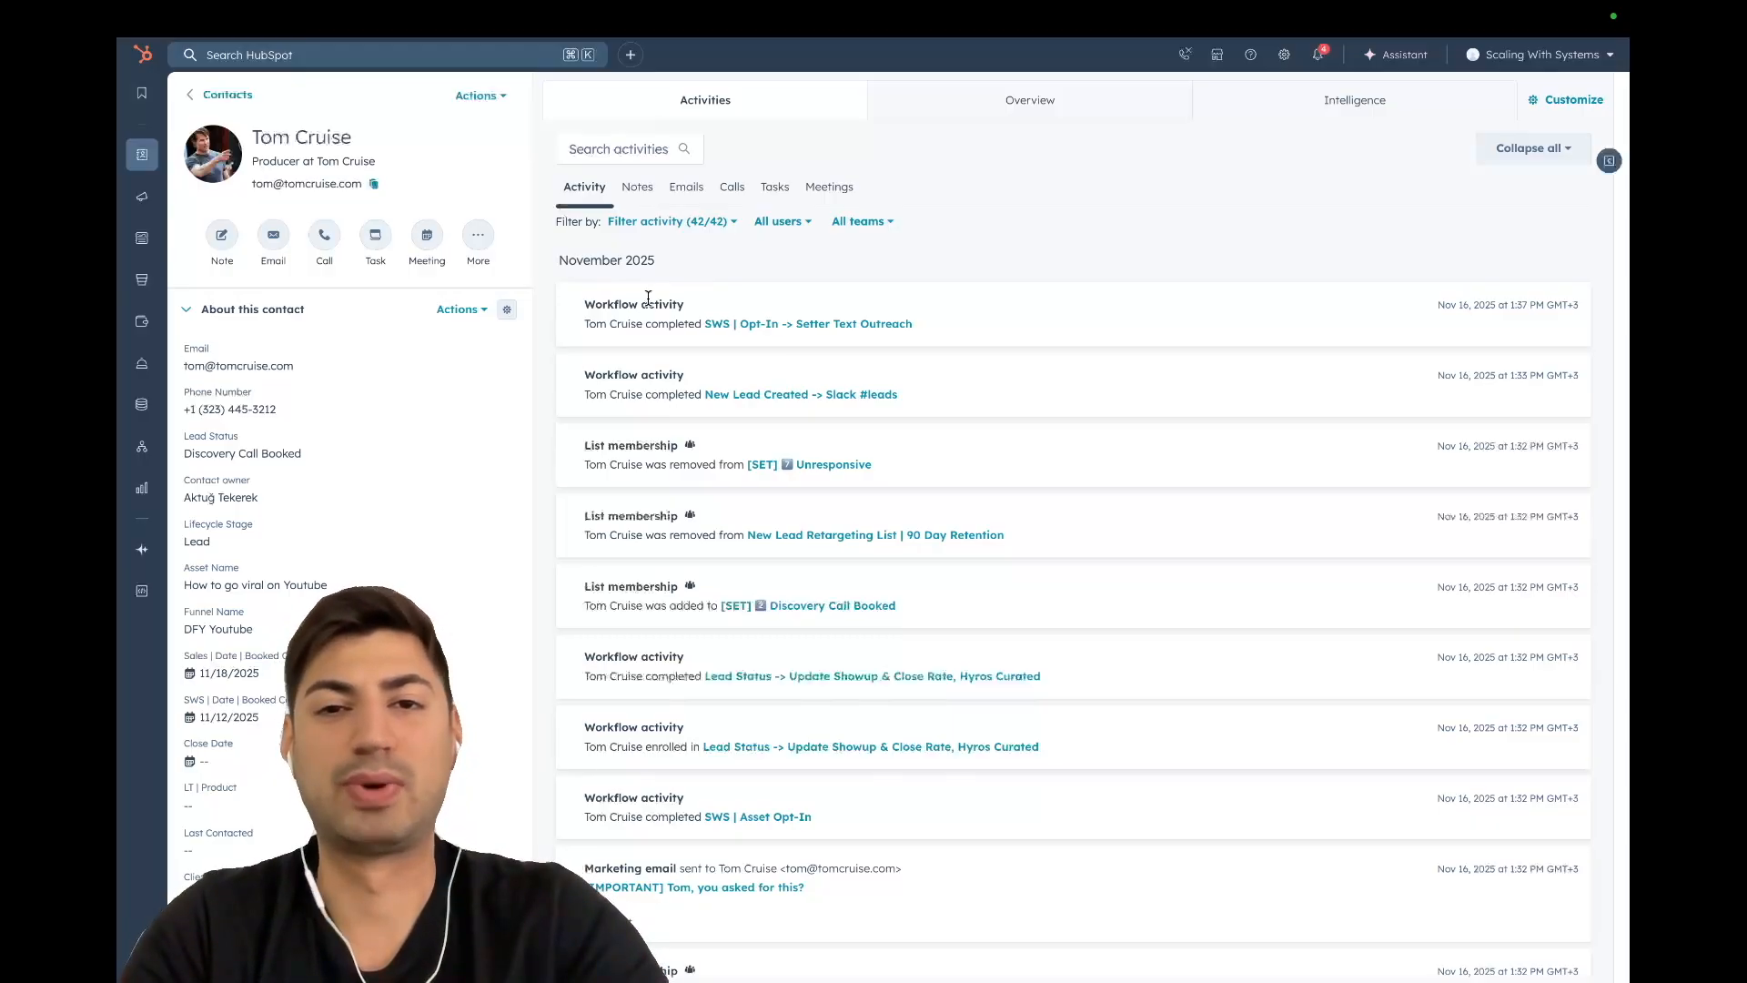
{"action": "mouse_move", "coordinate": [1038, 9]}
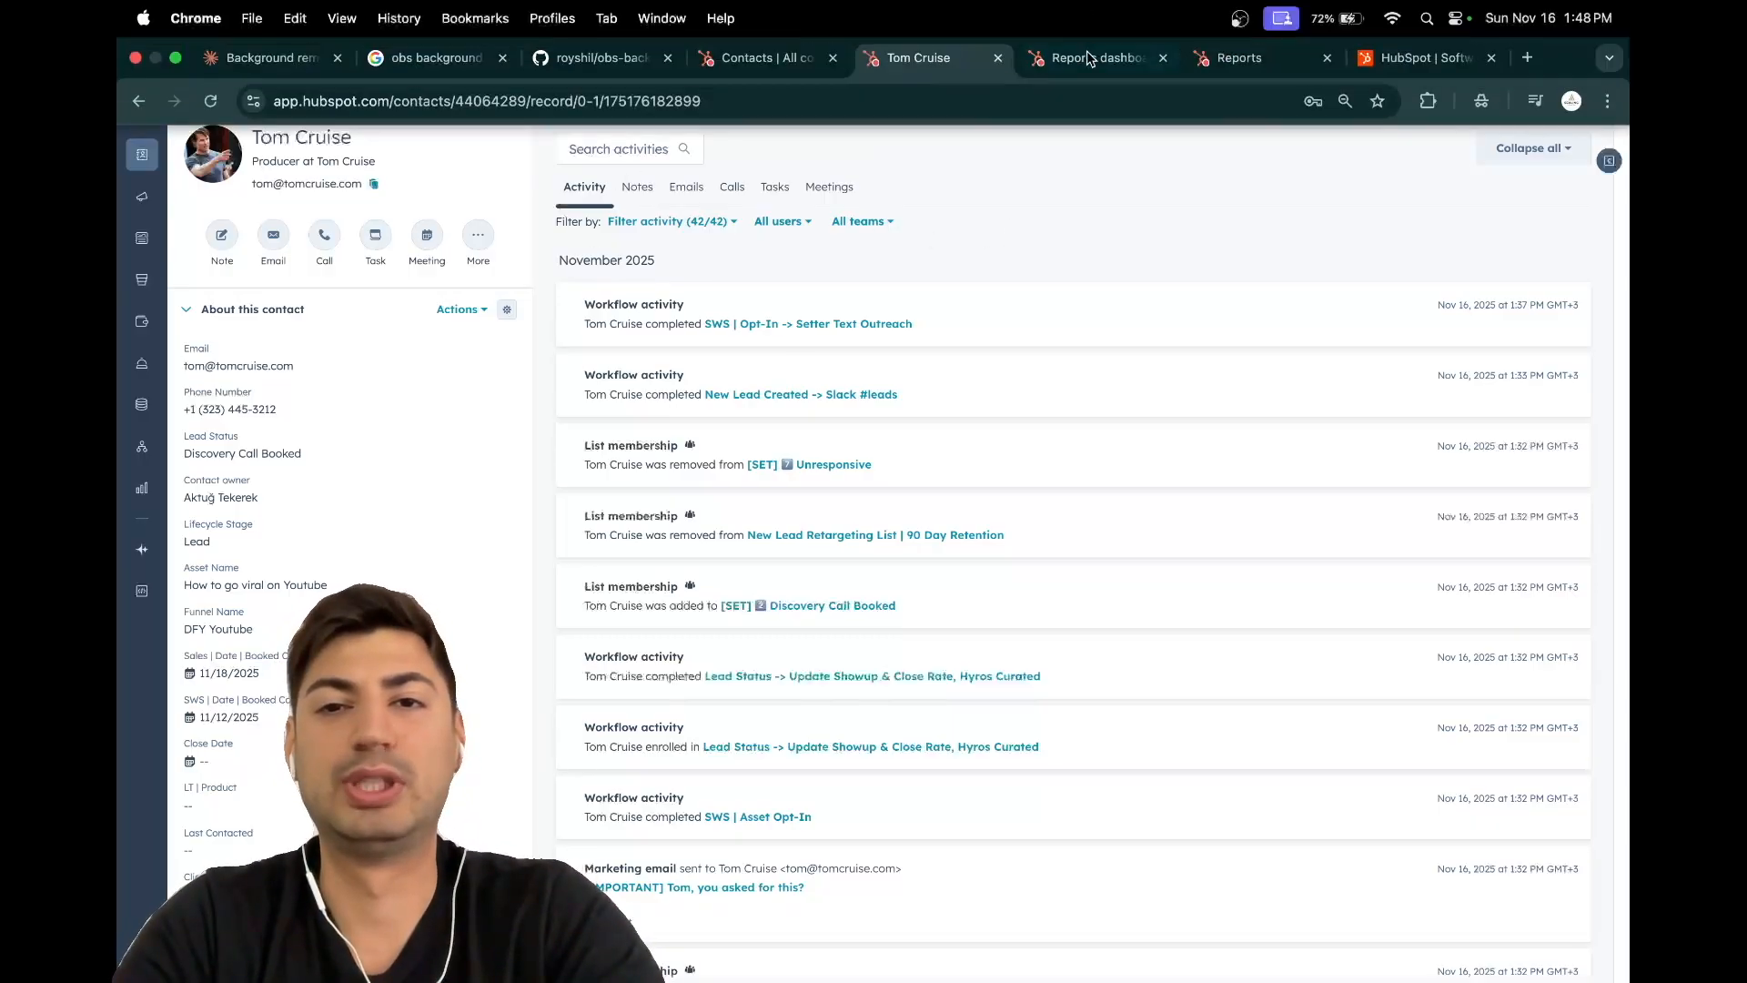
{"action": "left_click", "coordinate": [1089, 60]}
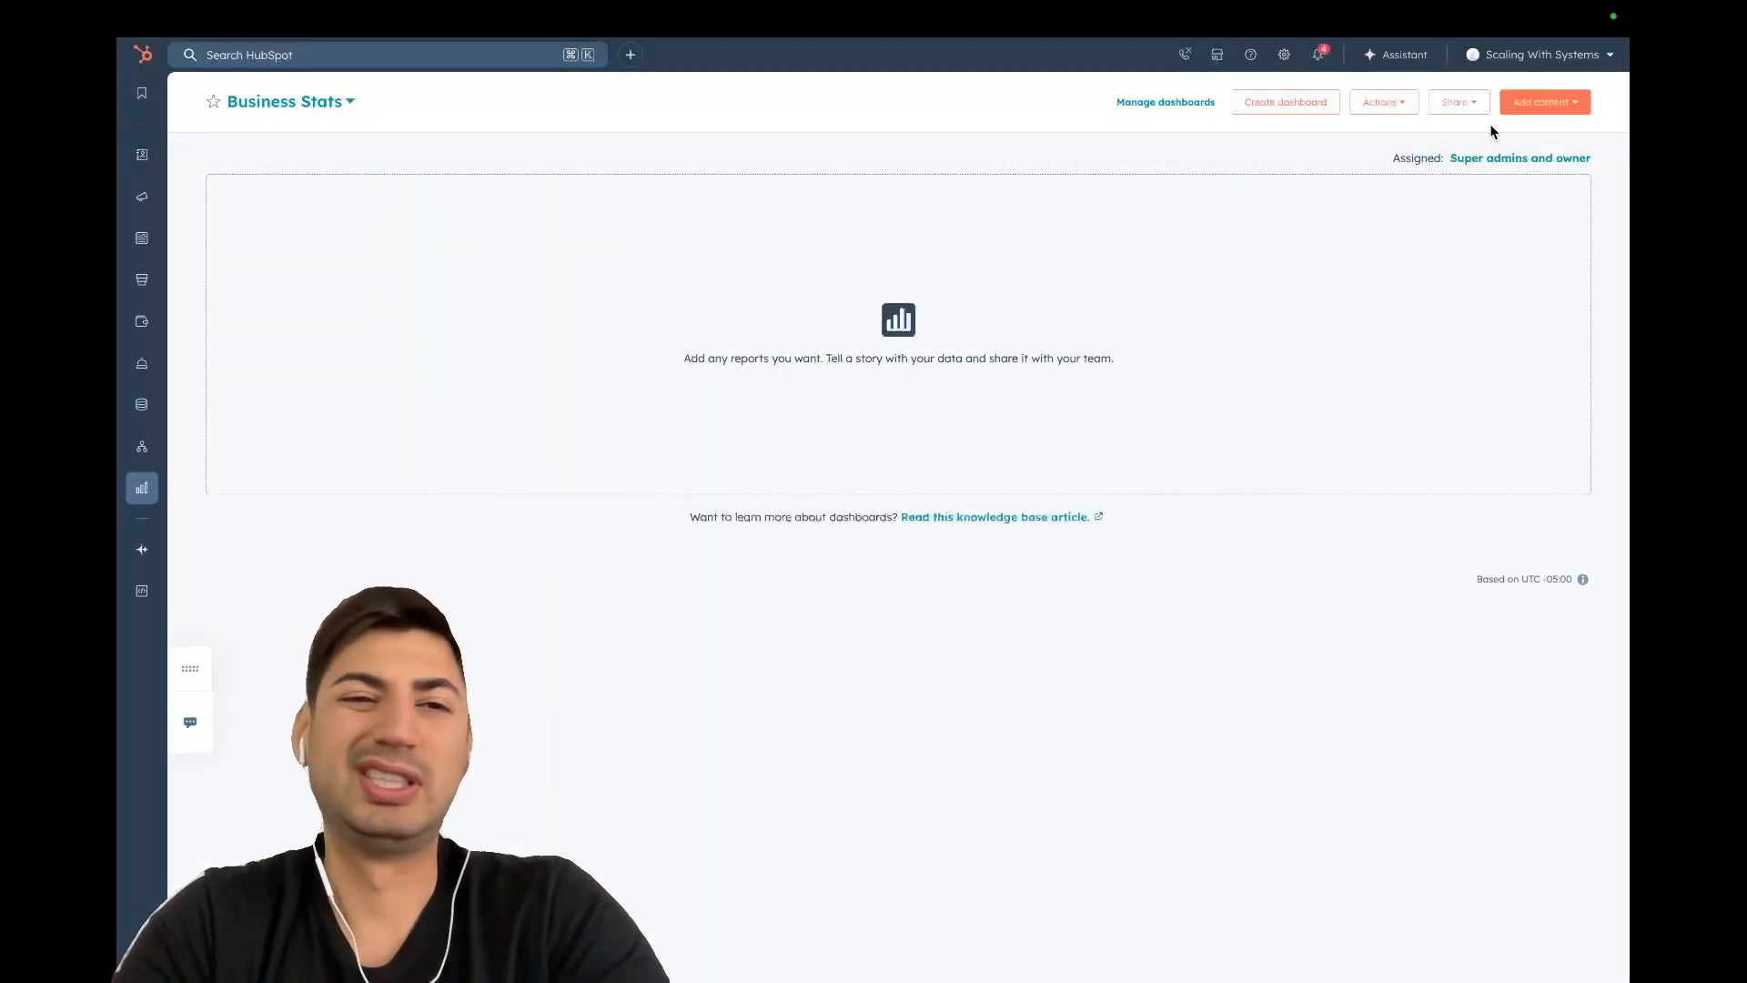
Start a custom report built on your own, with Contacts as the primary data source
{"action": "mouse_move", "coordinate": [1279, 14]}
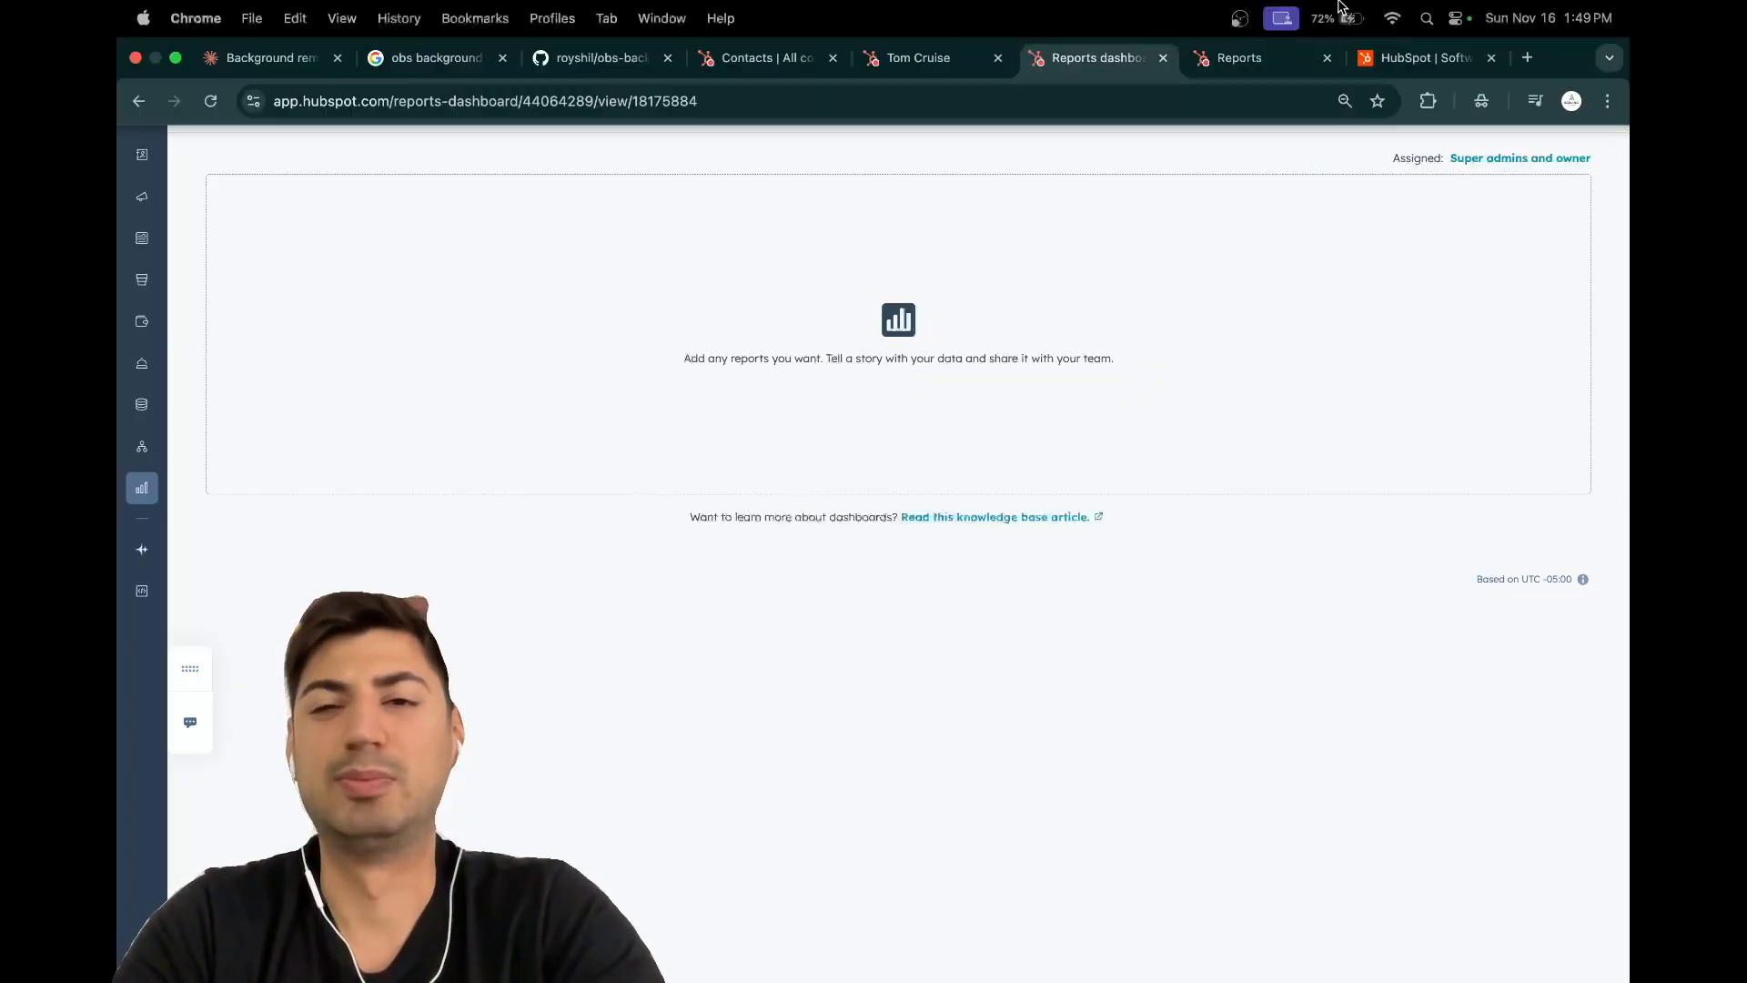
{"action": "left_click", "coordinate": [1283, 57]}
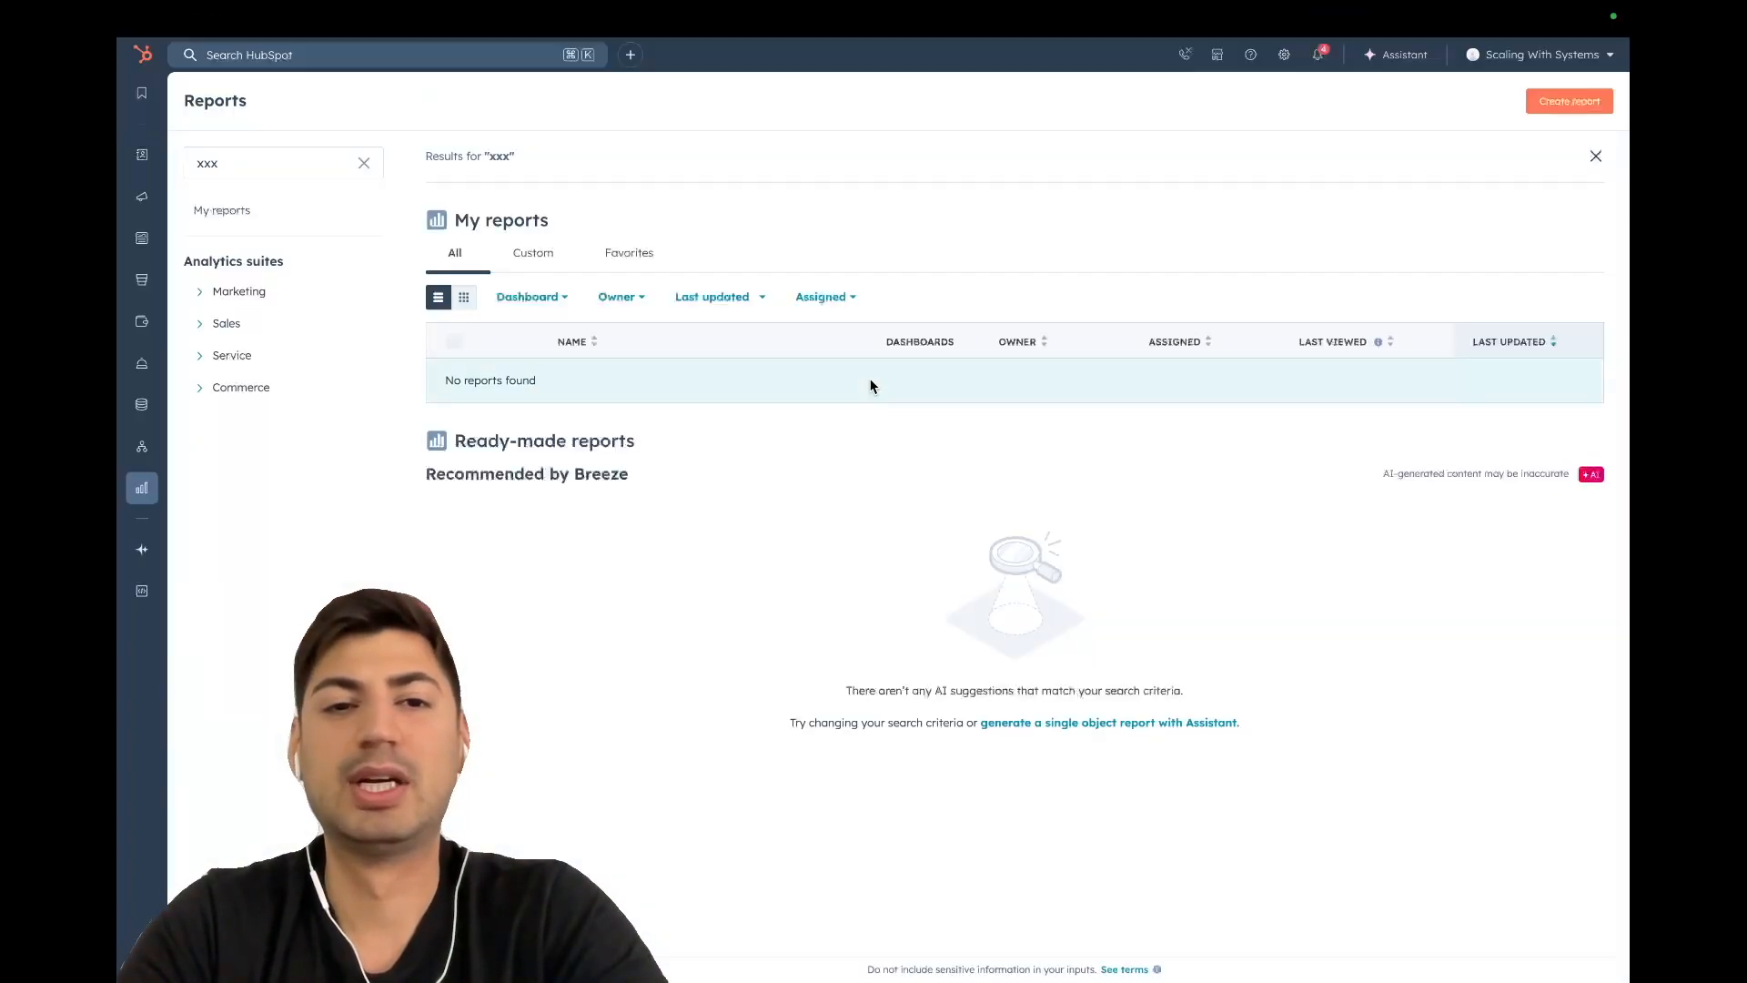
{"action": "mouse_move", "coordinate": [145, 494]}
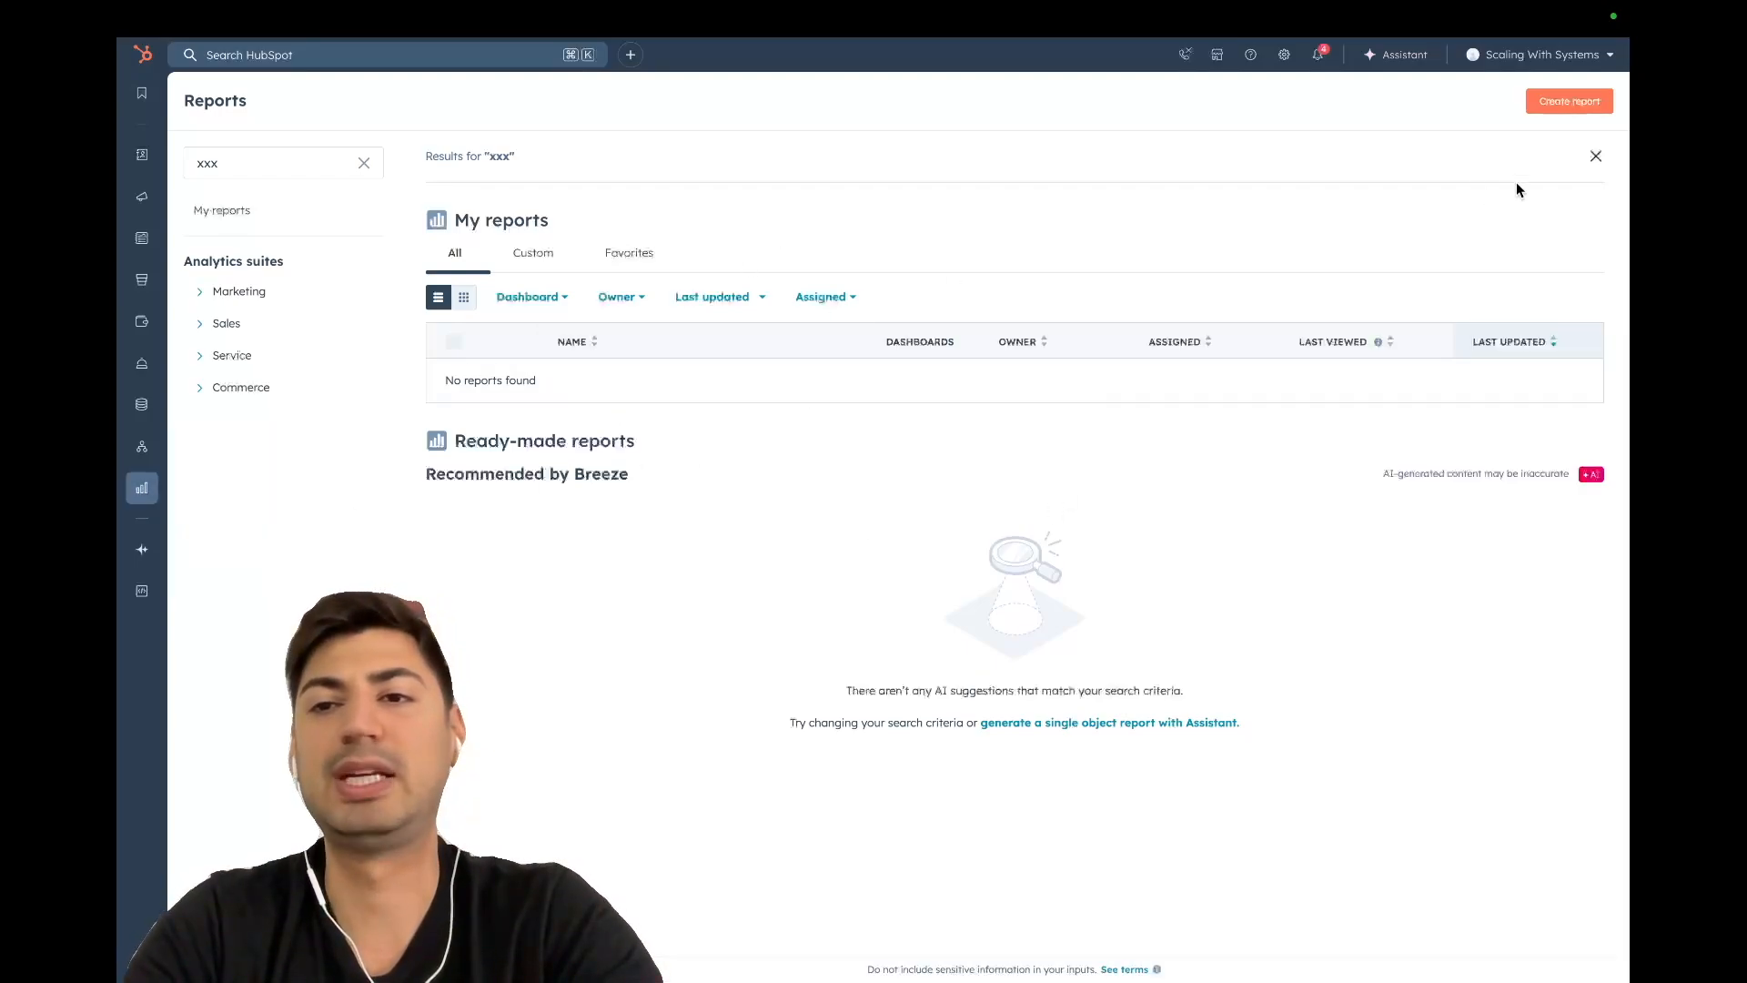
{"action": "left_click", "coordinate": [1556, 105]}
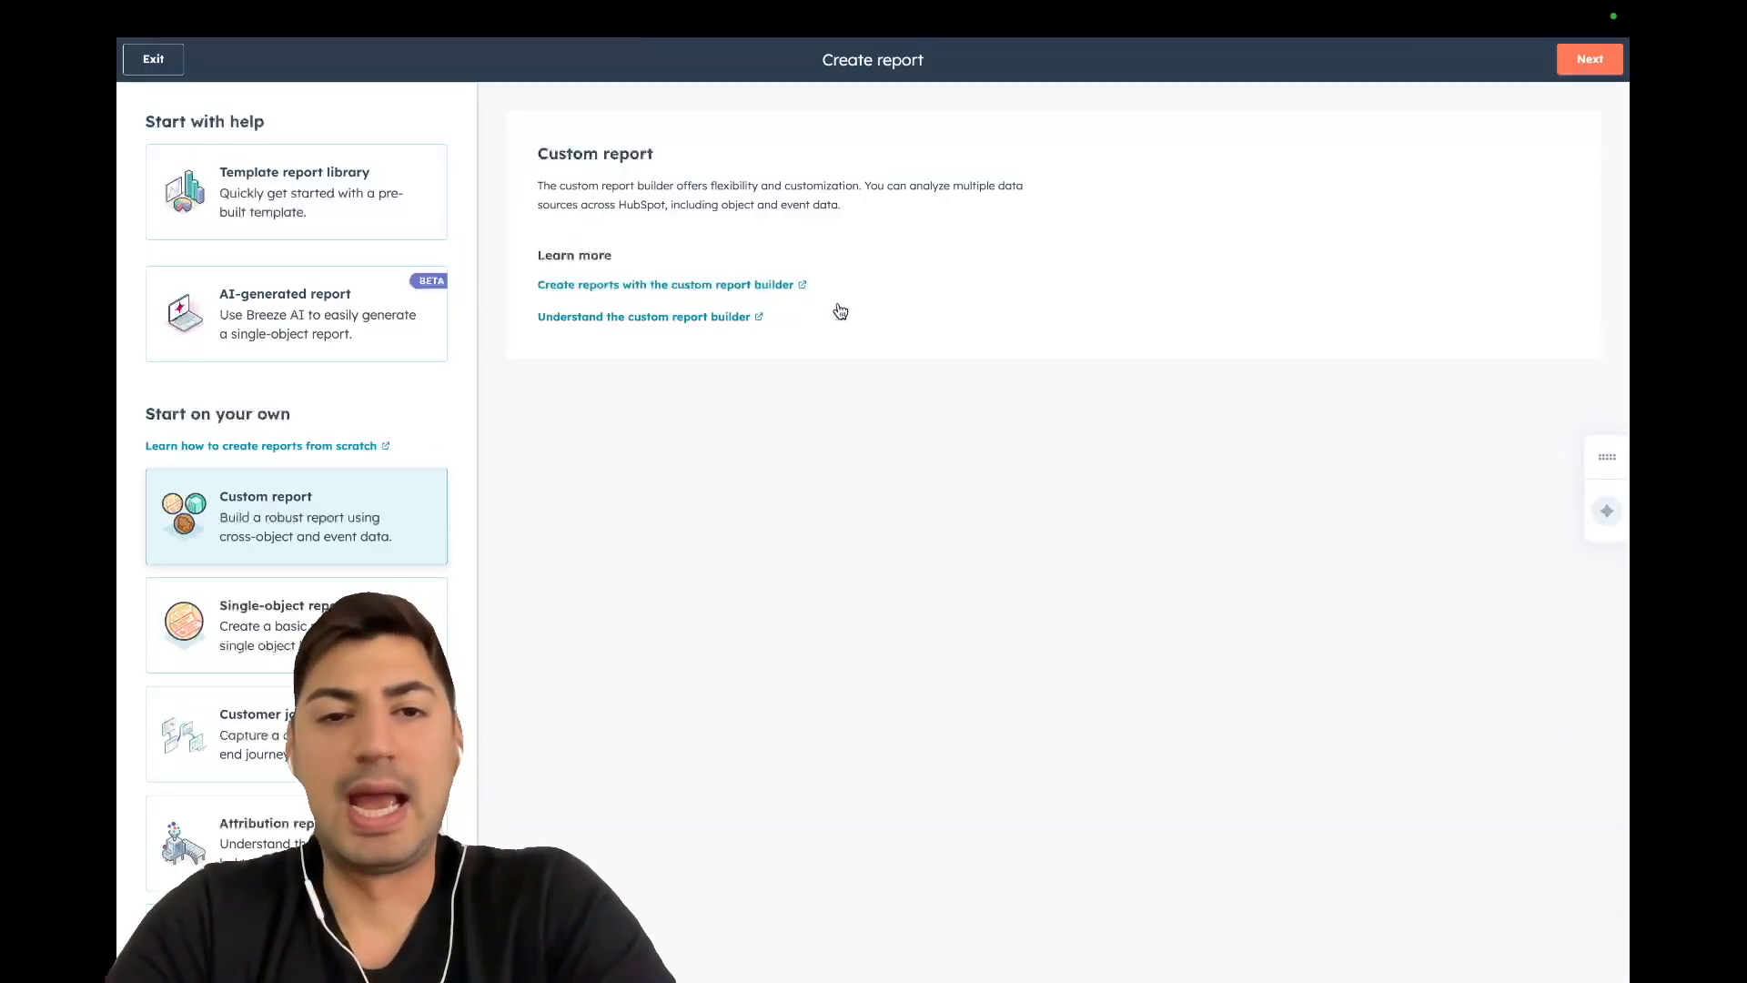
{"action": "left_click", "coordinate": [1590, 60]}
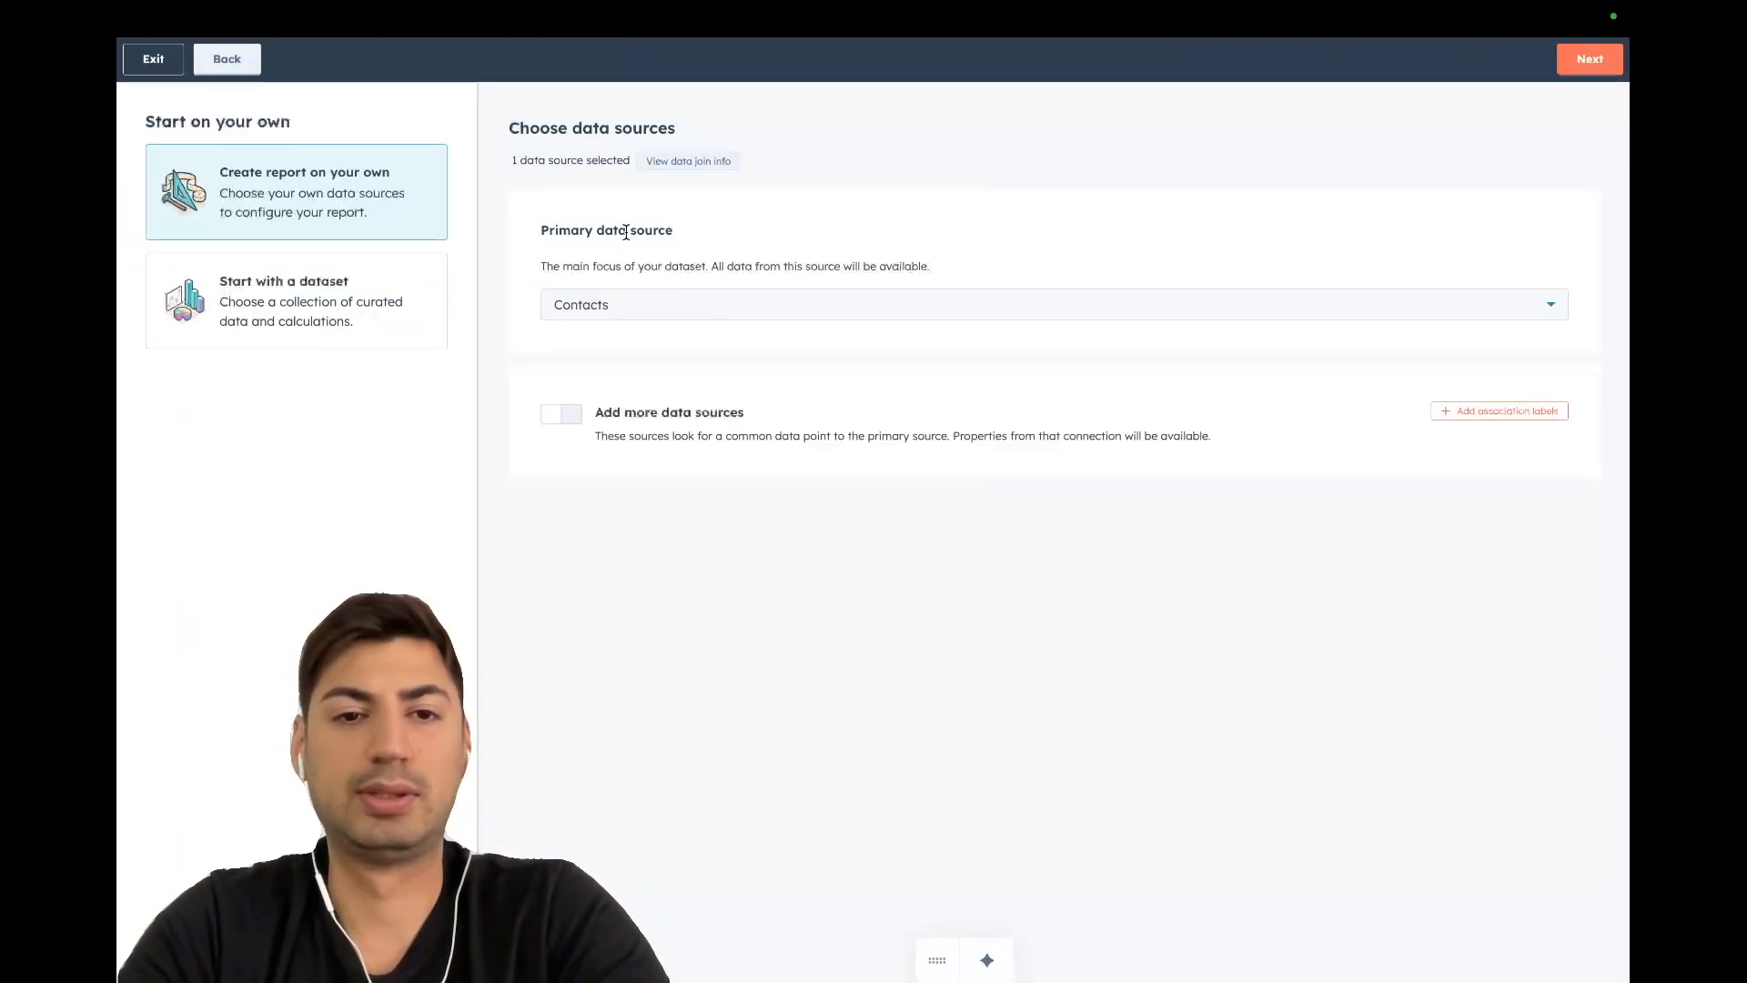
{"action": "left_click", "coordinate": [1583, 73]}
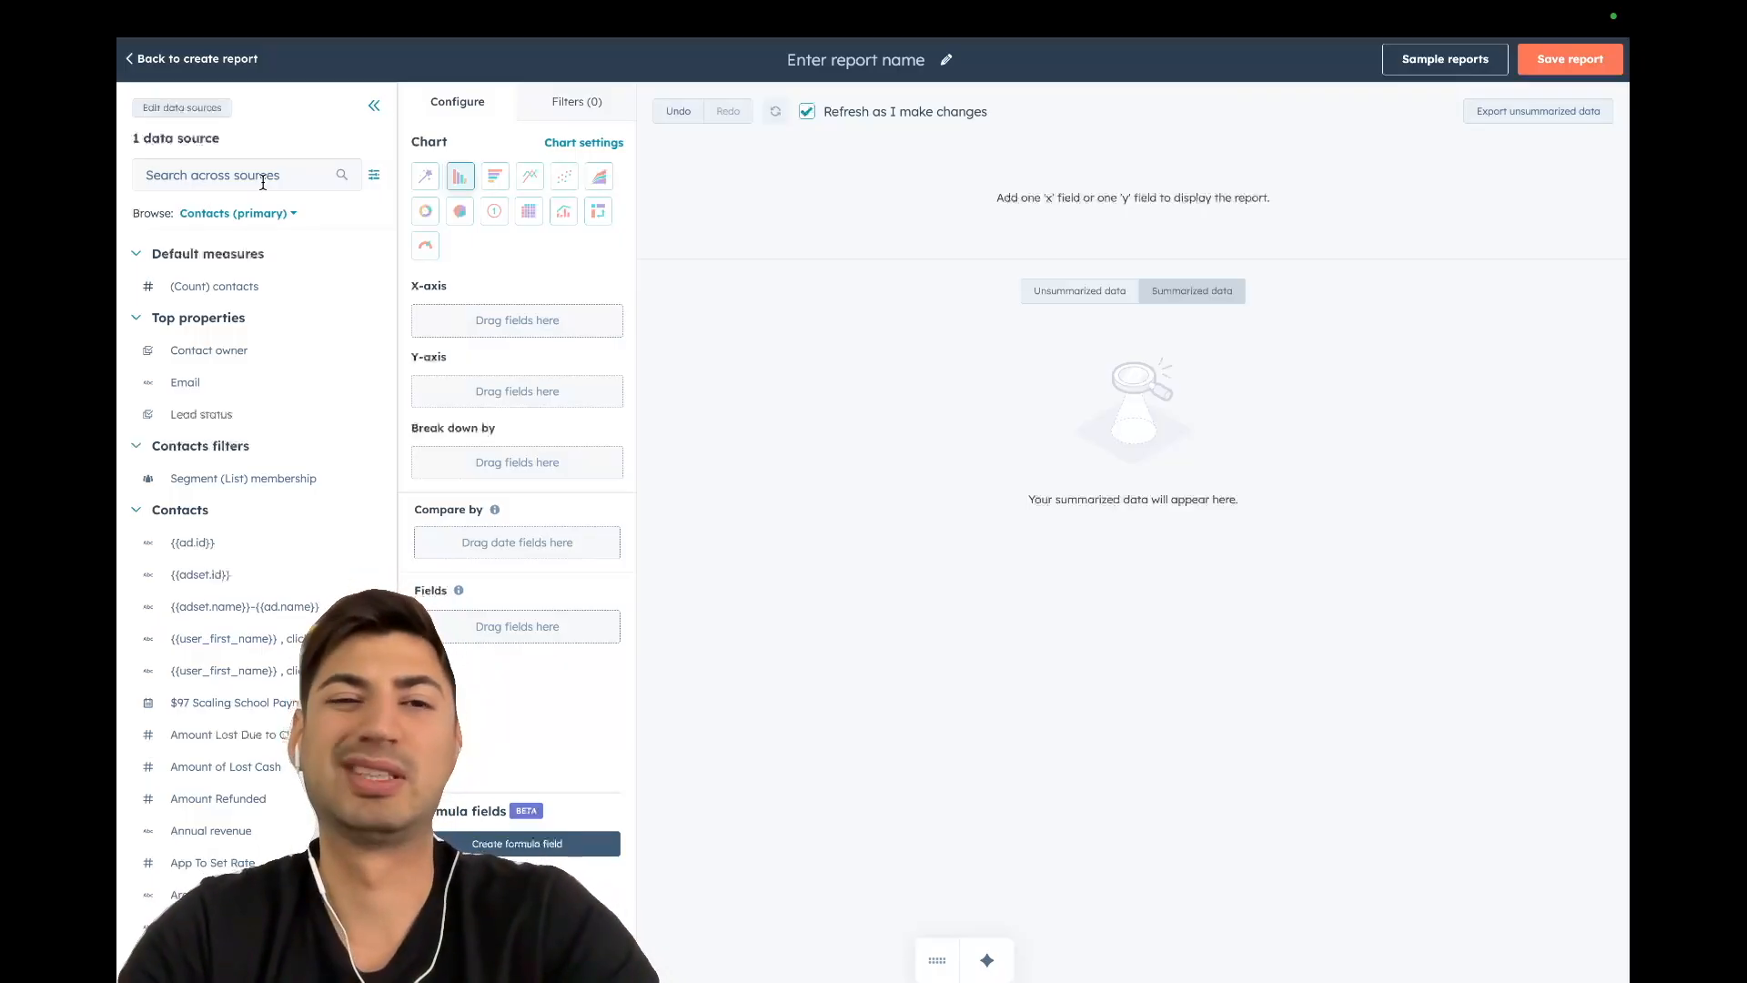
Review the lead status column in the contacts list and the properties on the Tom Cruise contact record
{"action": "mouse_move", "coordinate": [1171, 89]}
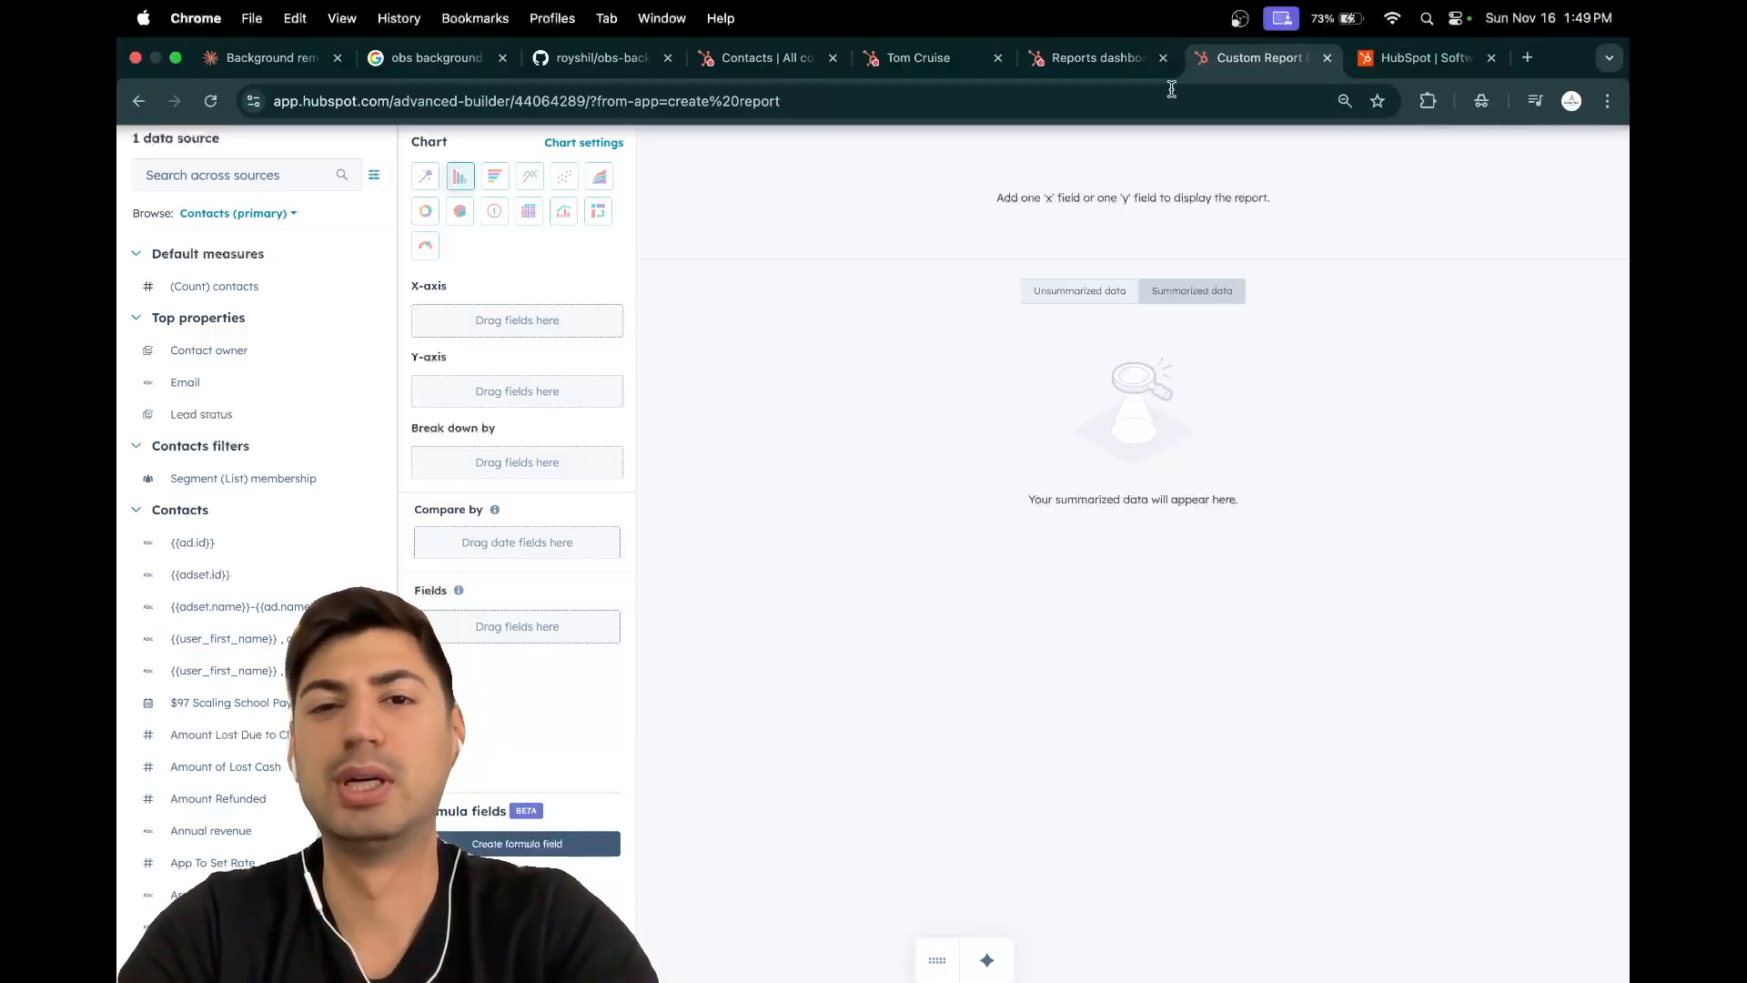
{"action": "left_click", "coordinate": [773, 64]}
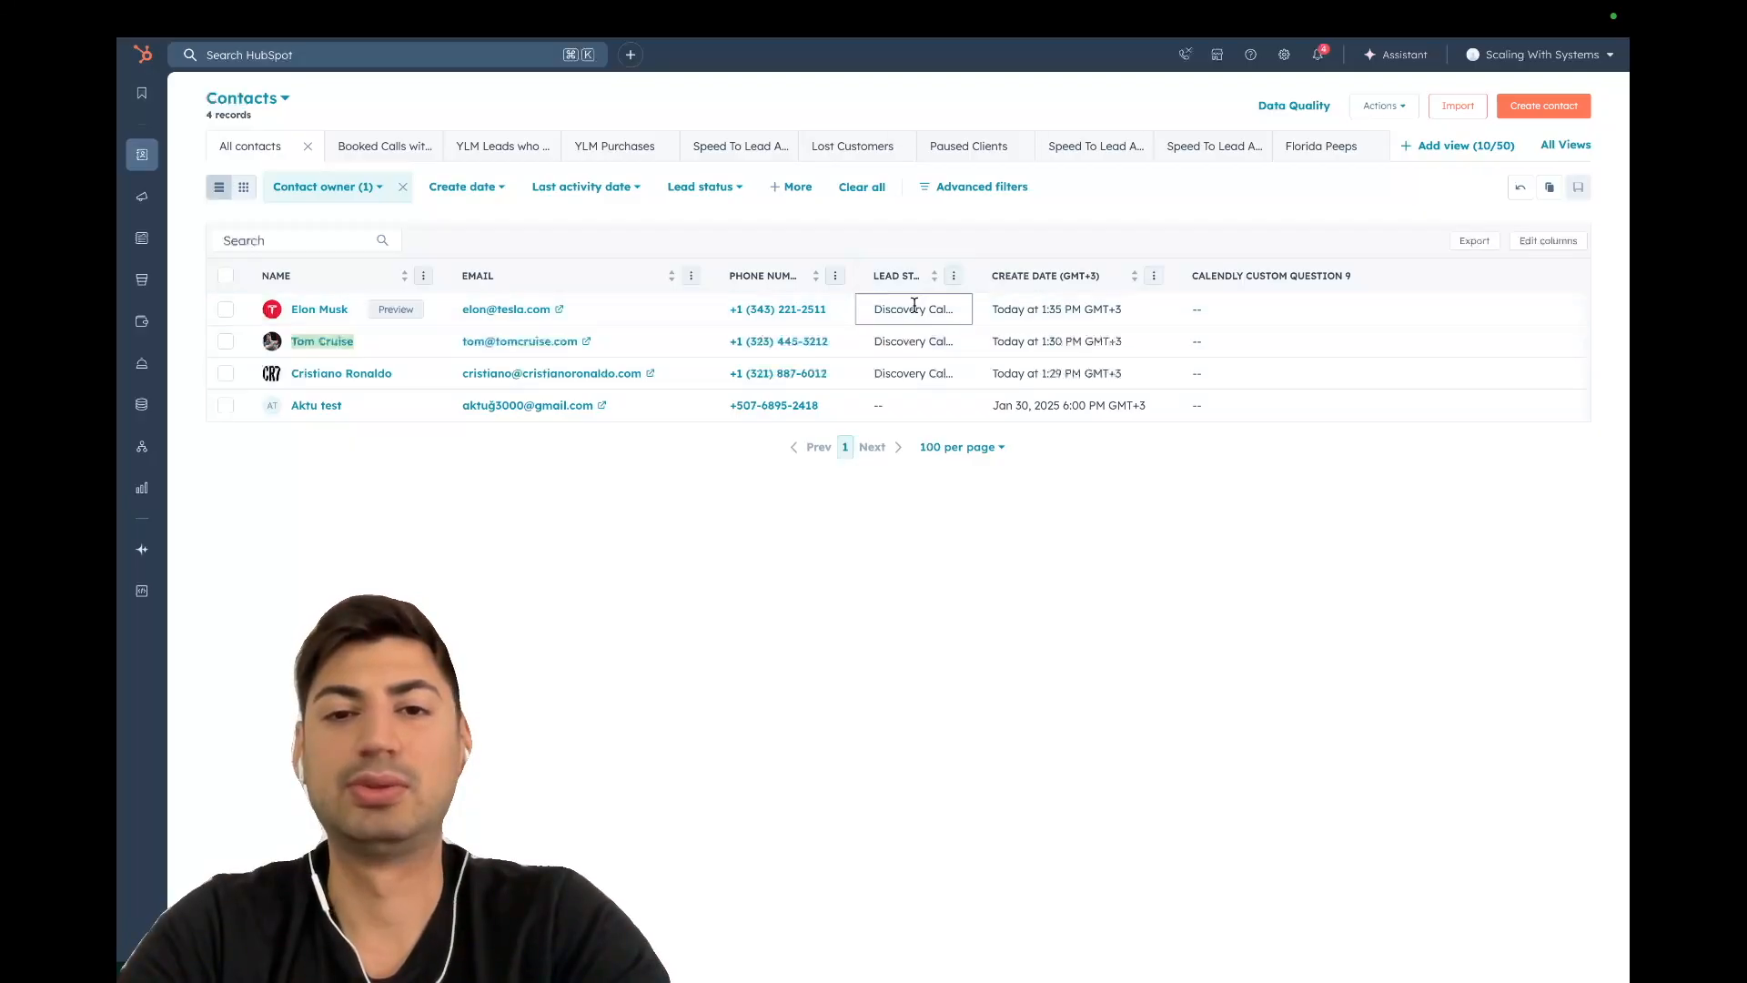
{"action": "mouse_move", "coordinate": [958, 7]}
{"action": "left_click", "coordinate": [955, 65]}
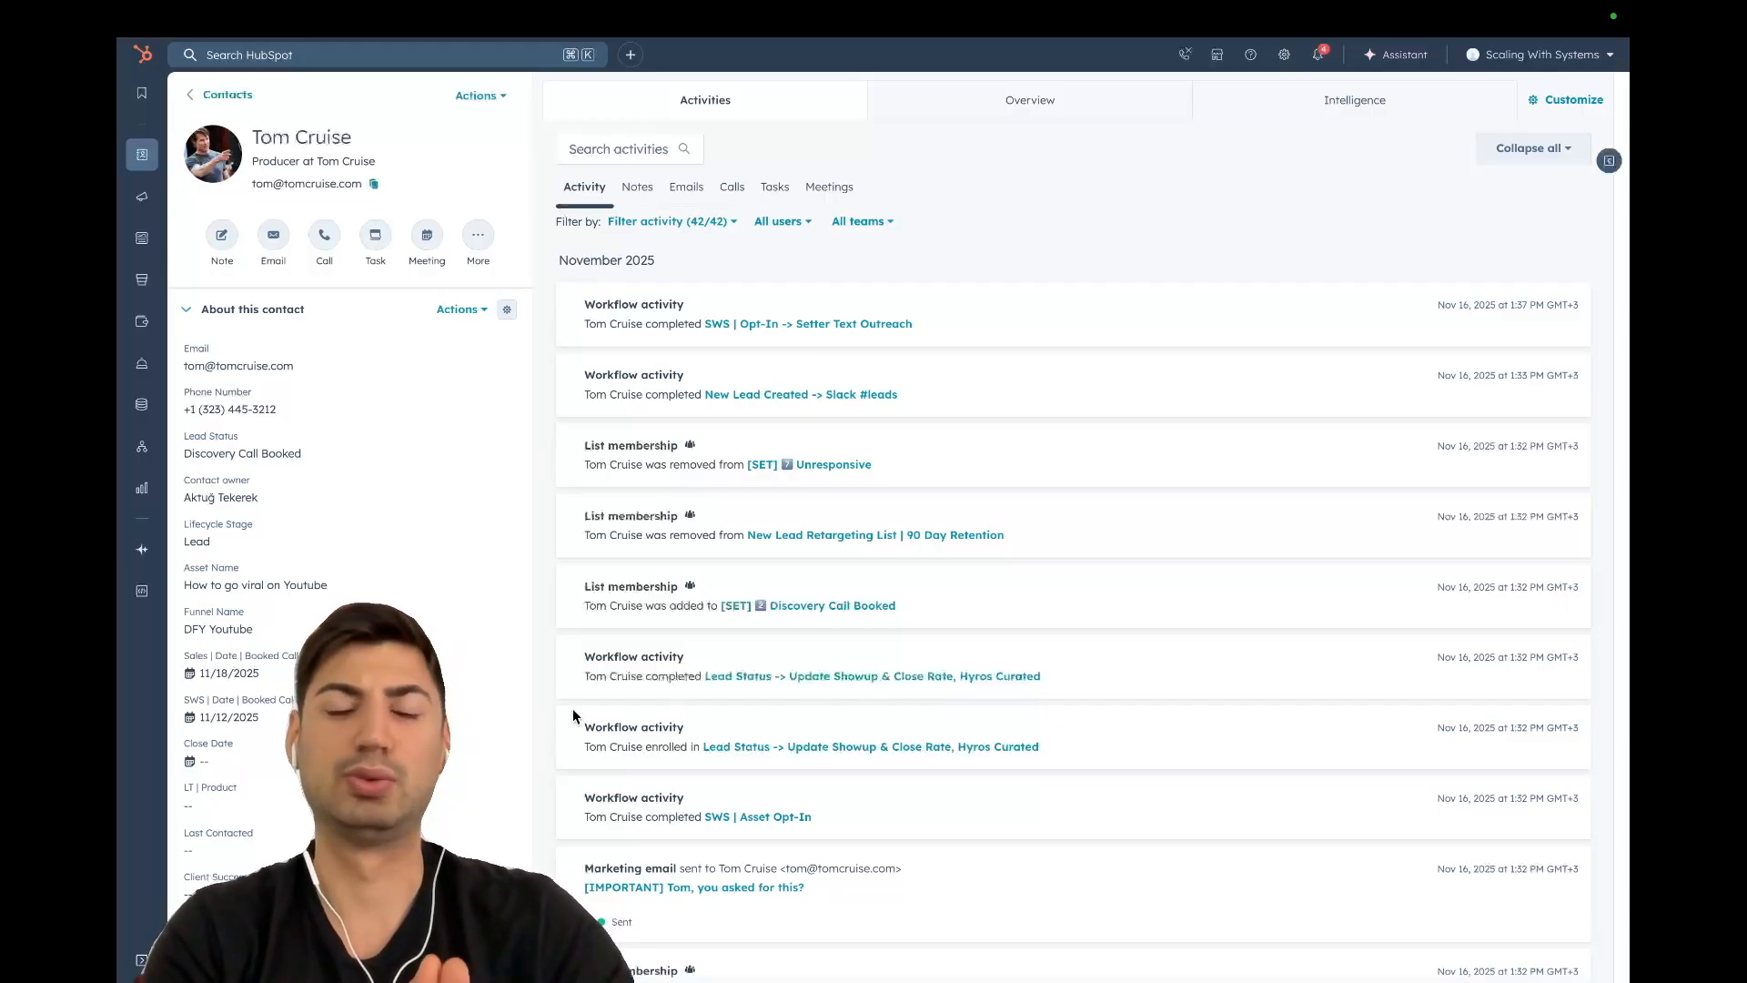
In the custom report, set the chart type to a single-number KPI and add the Lead status property as its value
{"action": "mouse_move", "coordinate": [1152, 8]}
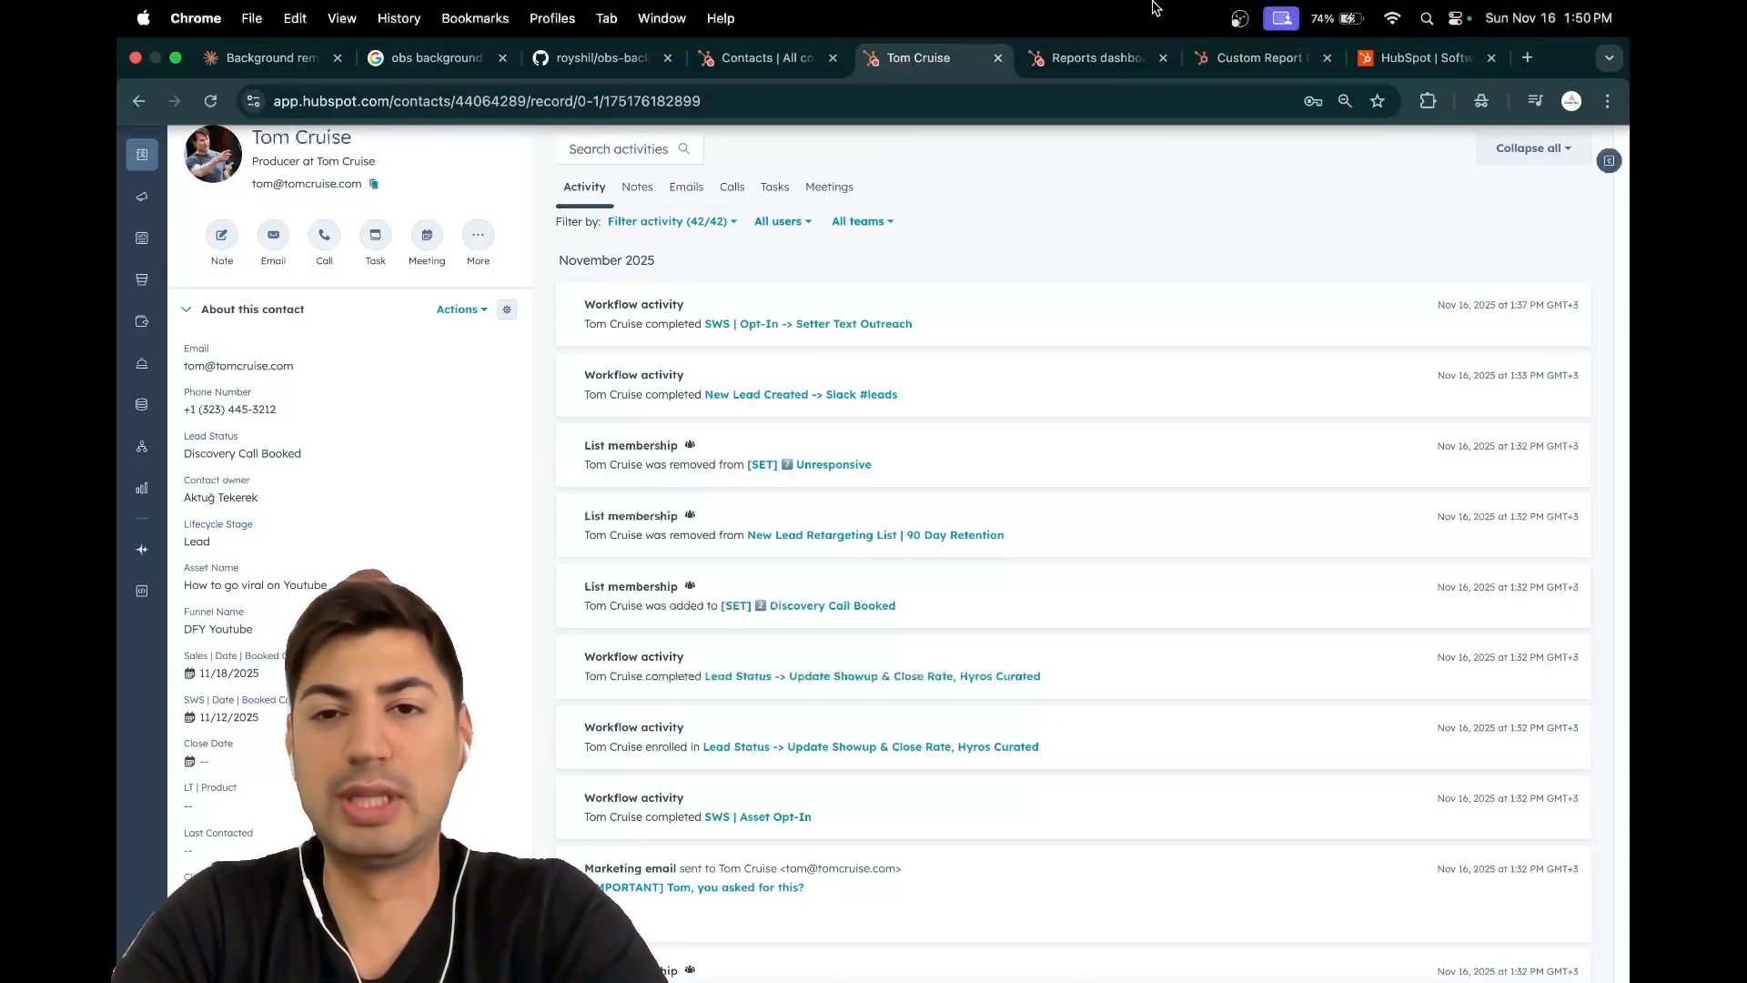
{"action": "left_click", "coordinate": [1260, 58]}
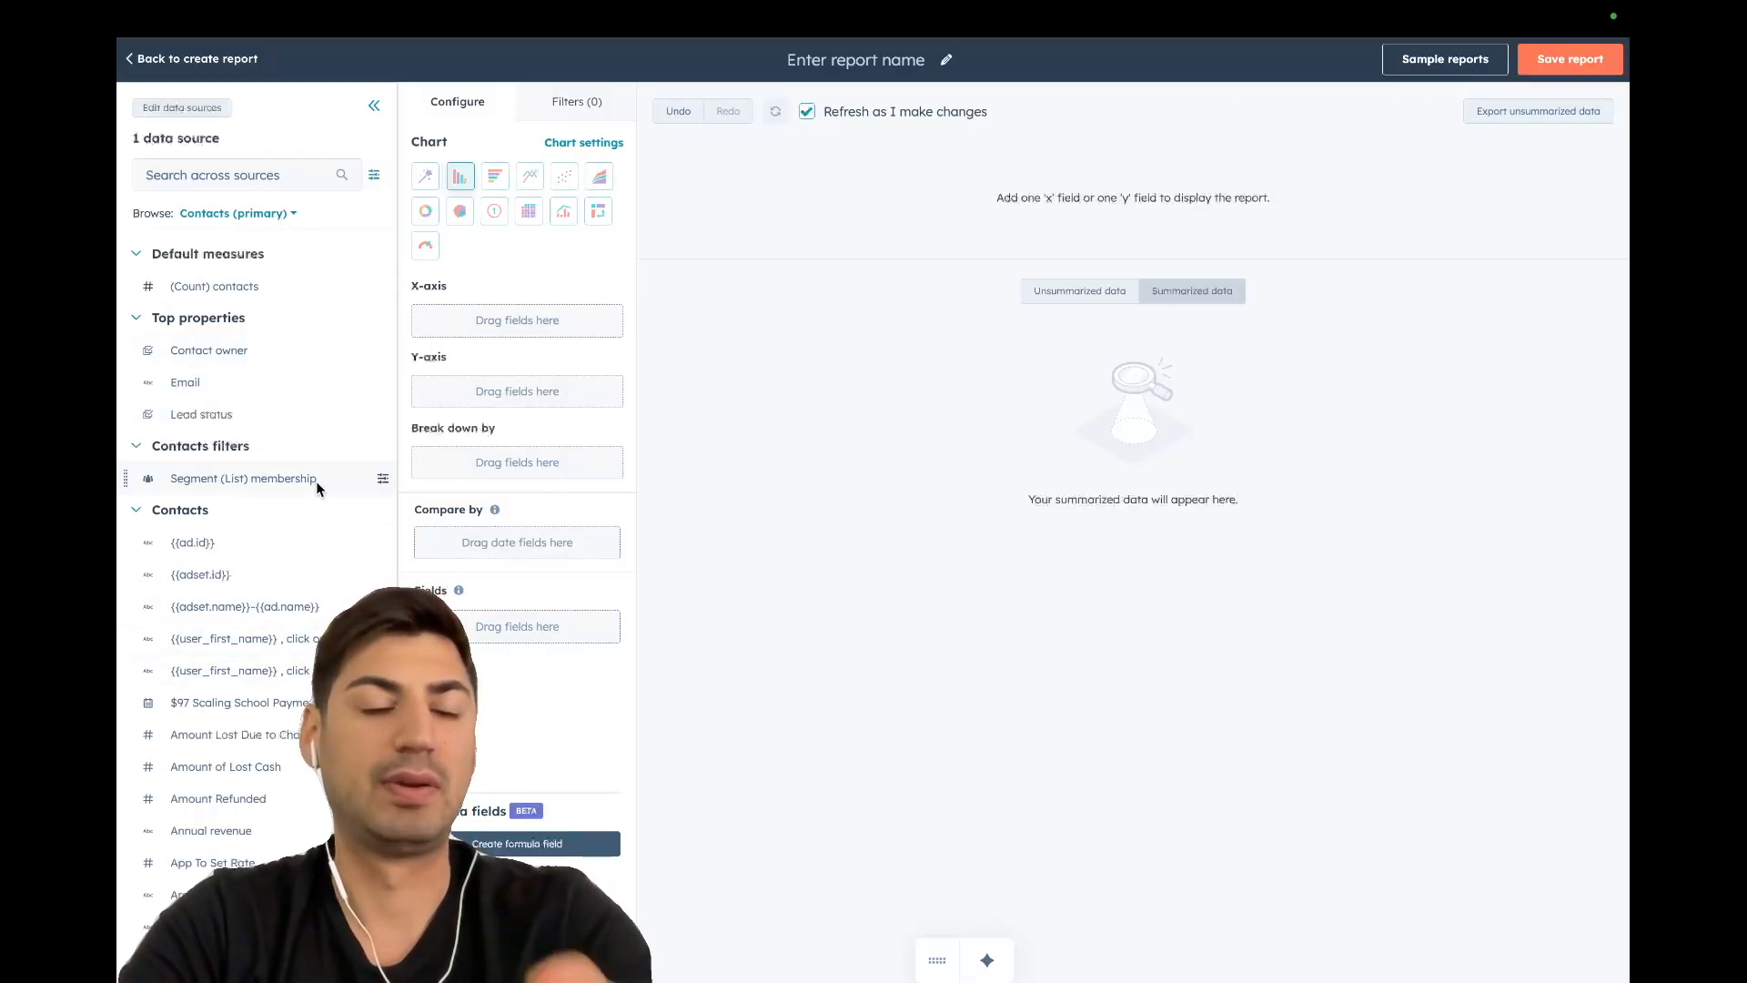
{"action": "left_click", "coordinate": [232, 175]}
{"action": "type", "text": "lead sta"}
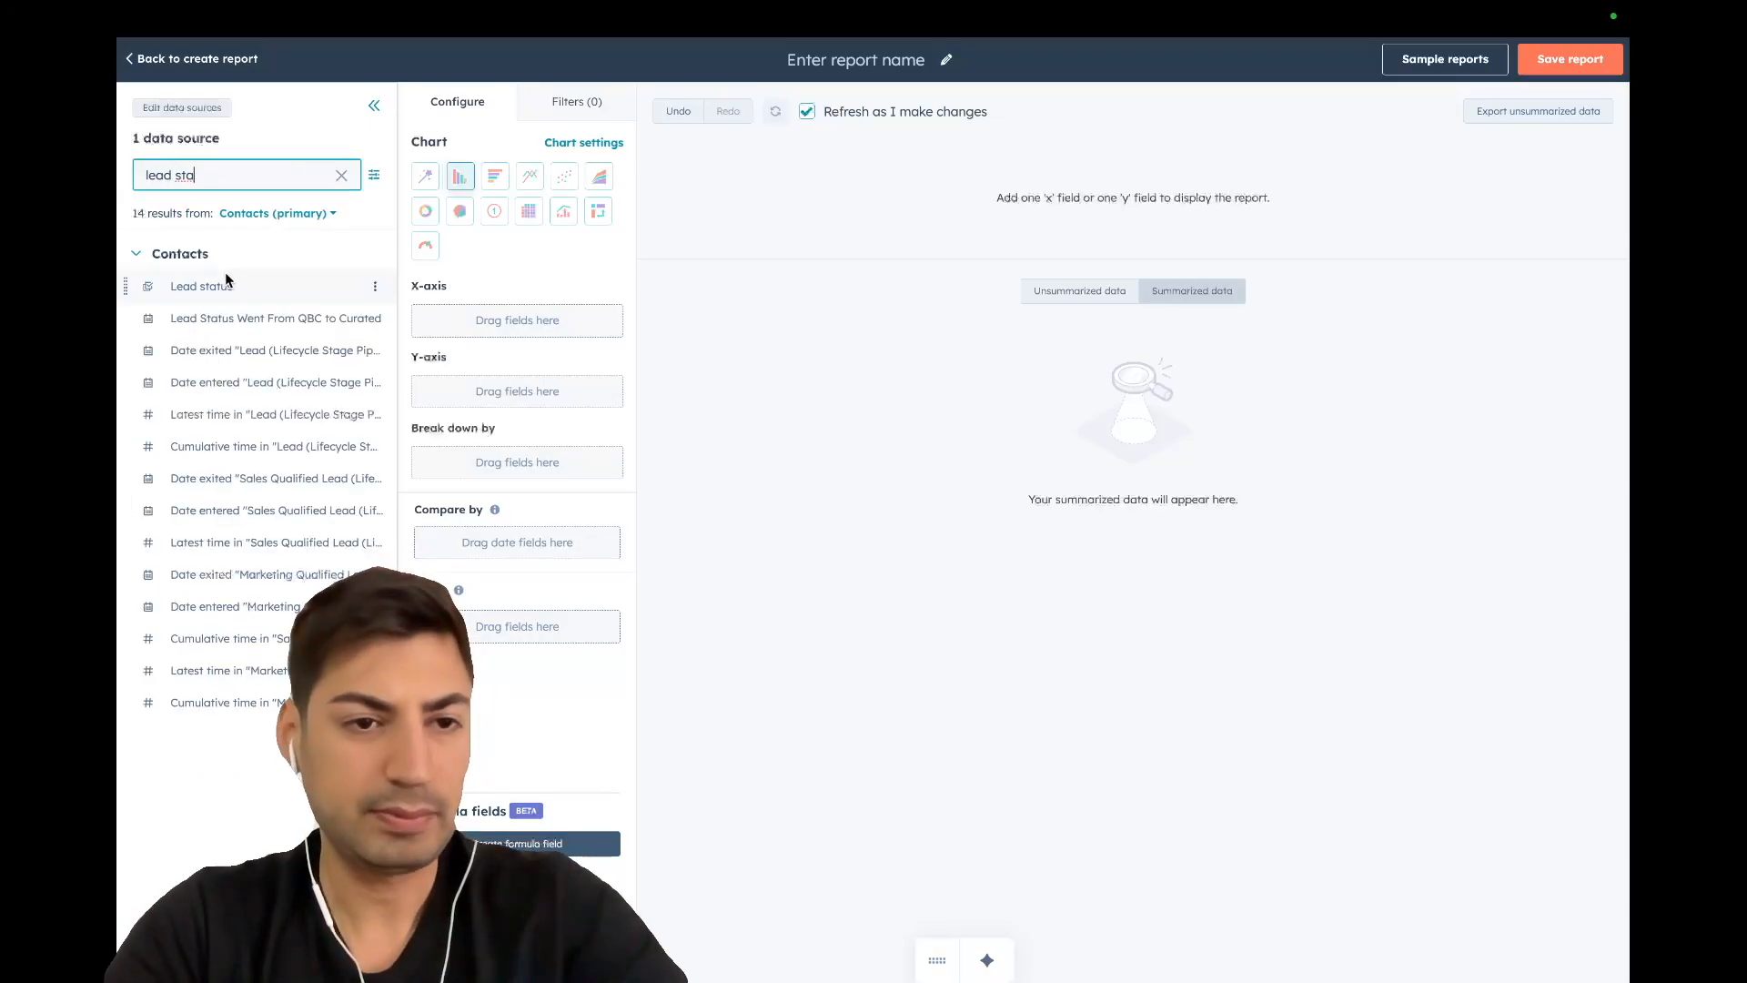
{"action": "mouse_move", "coordinate": [202, 287]}
{"action": "left_mouse_down"}
{"action": "mouse_move", "coordinate": [375, 299]}
{"action": "mouse_move", "coordinate": [488, 336]}
{"action": "mouse_move", "coordinate": [193, 284]}
{"action": "left_mouse_up"}
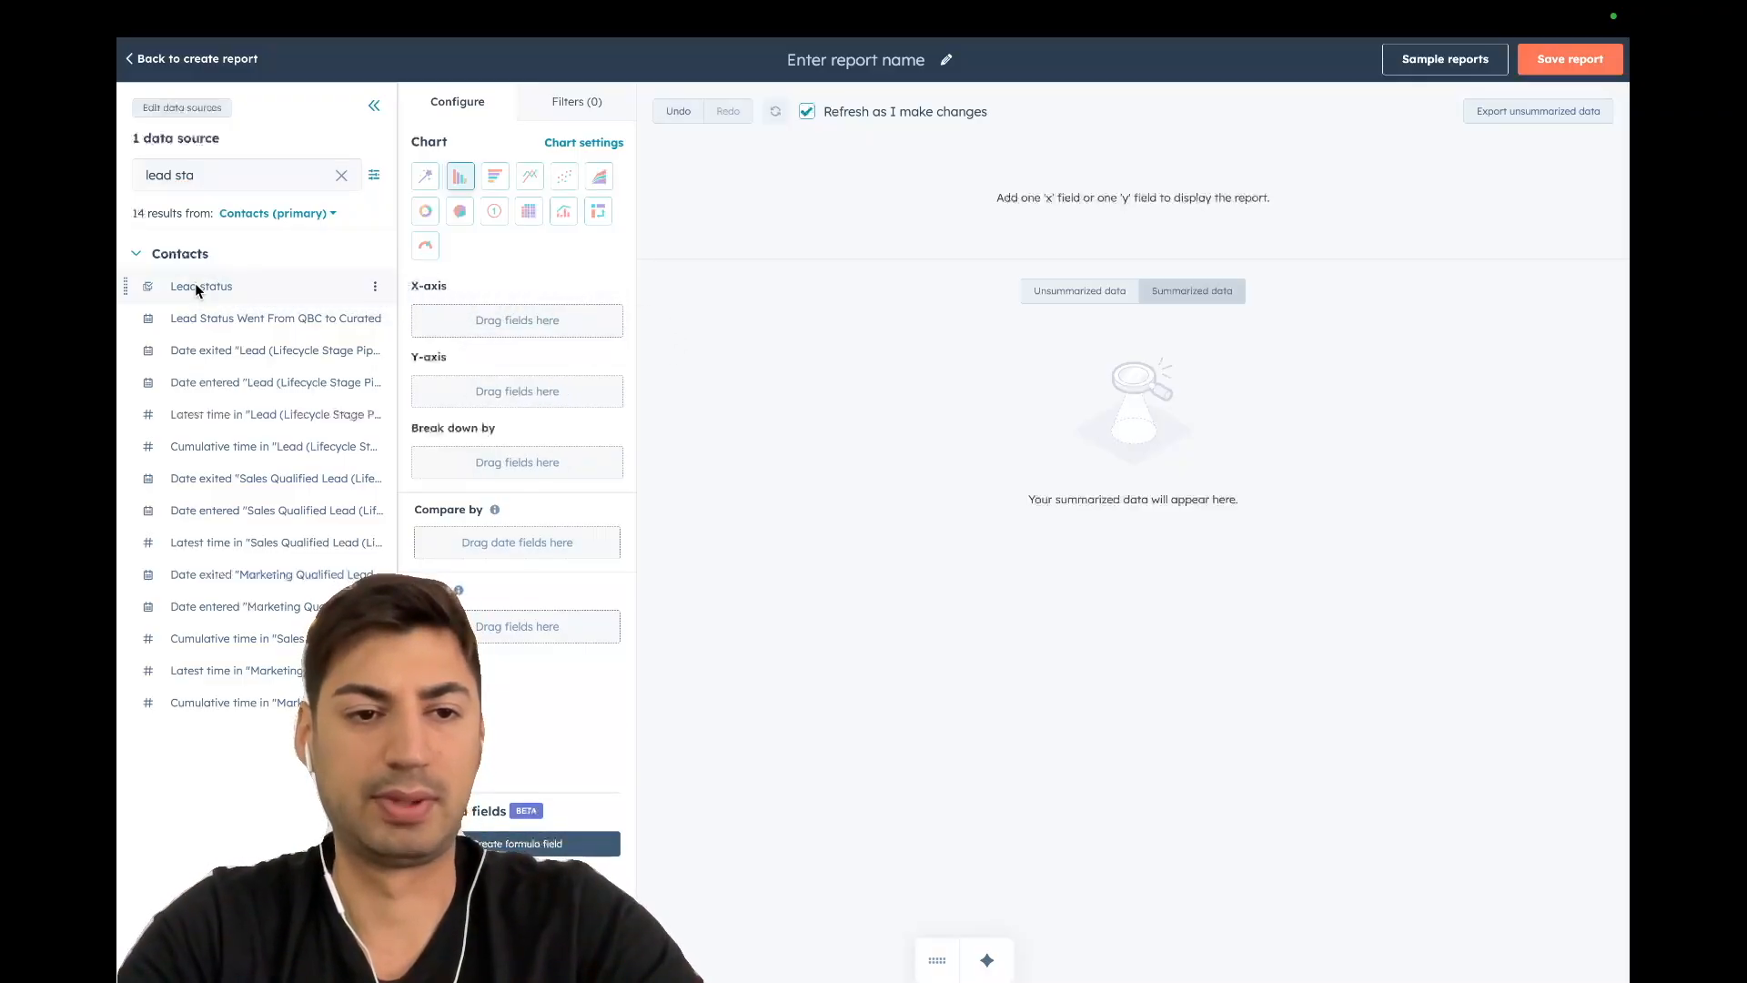
{"action": "left_click", "coordinate": [495, 214]}
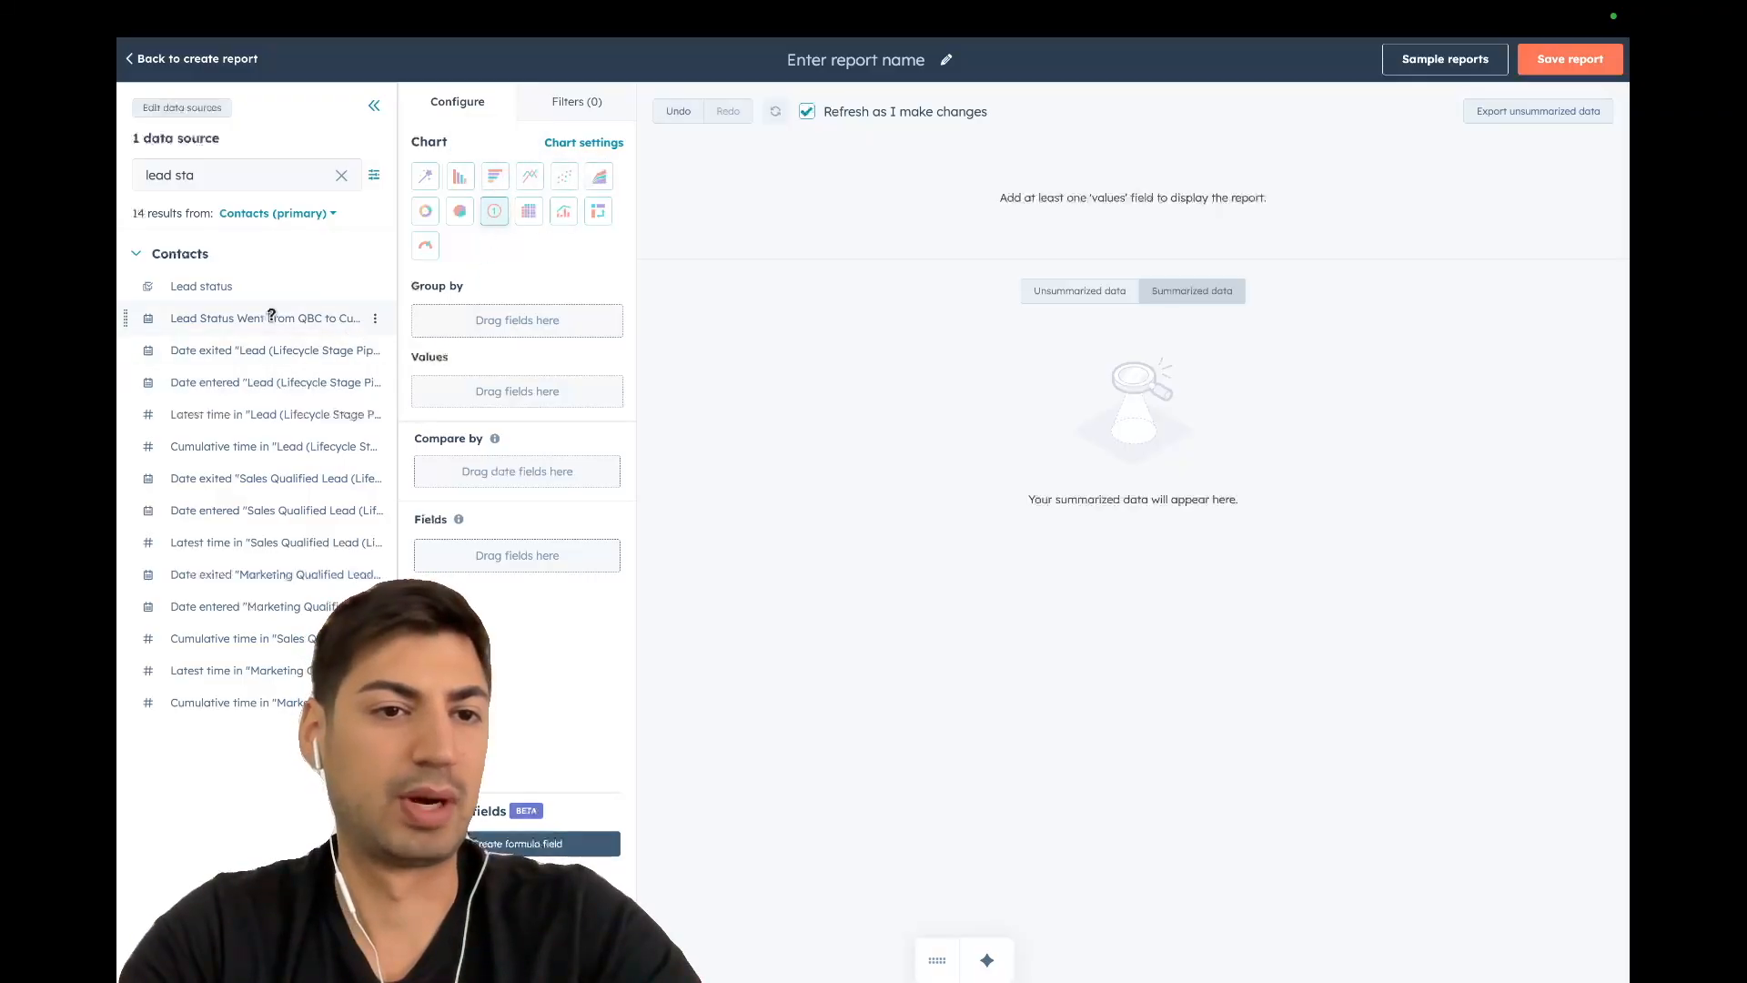
{"action": "left_click_drag", "start_coordinate": [201, 286], "coordinate": [430, 388]}
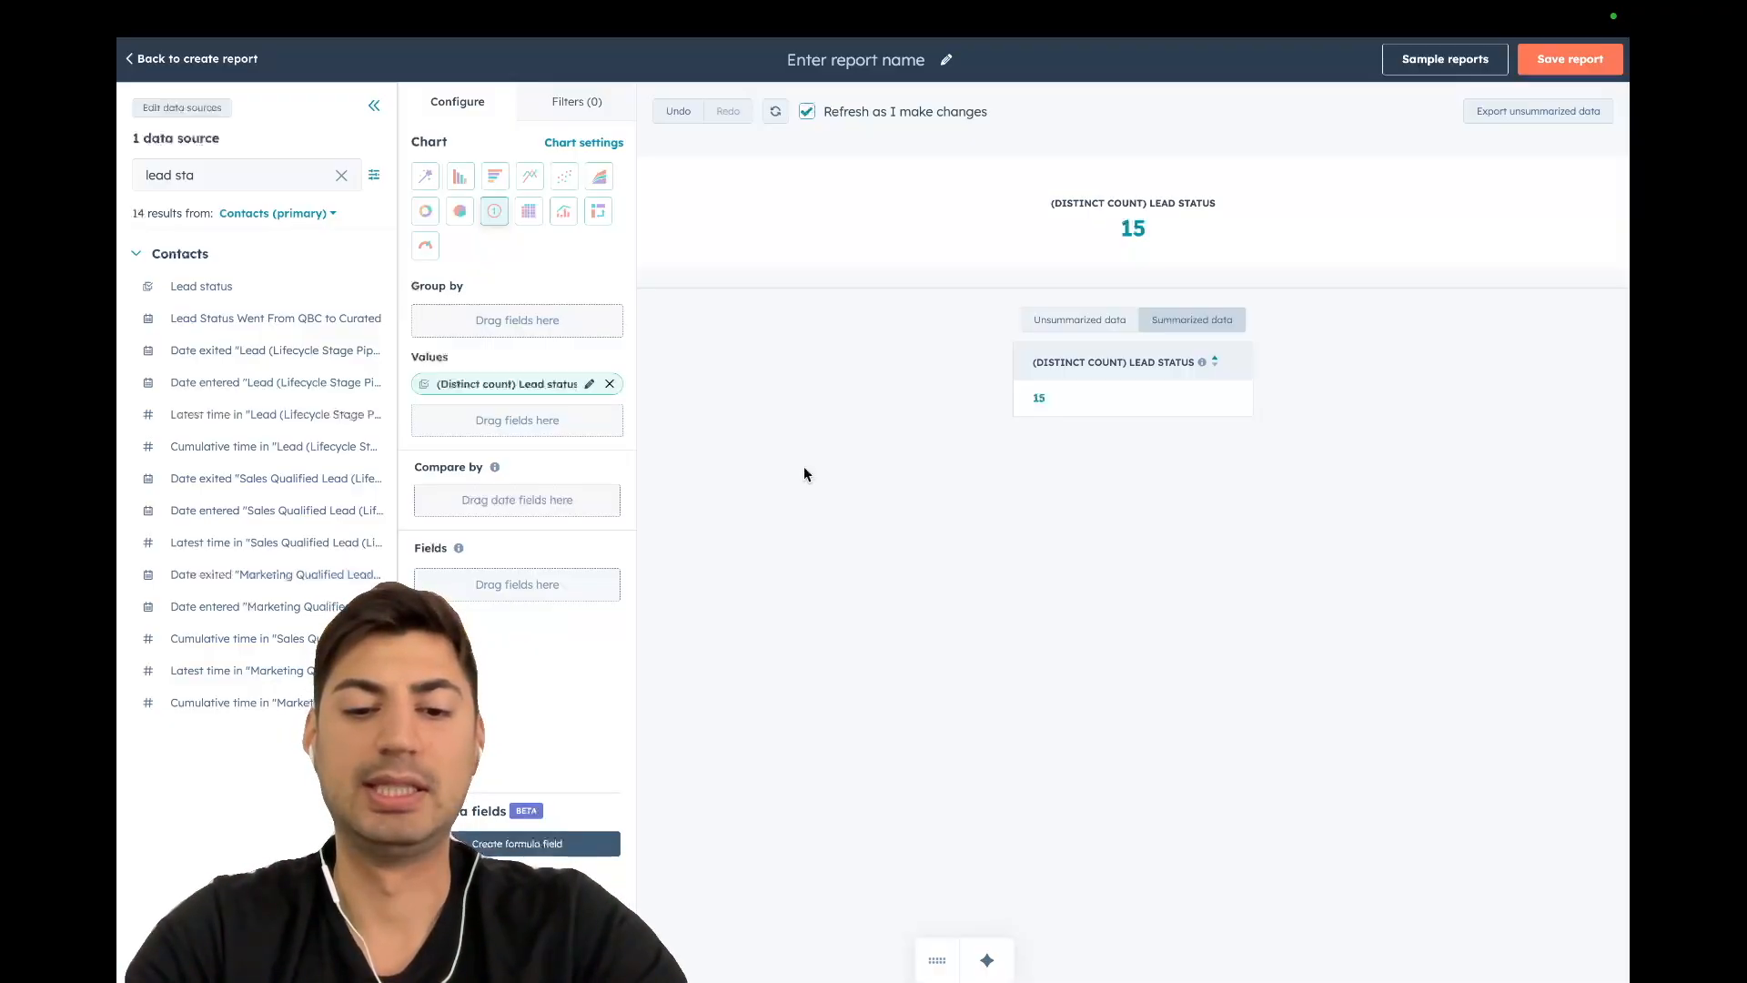
Remove Lead status from the report's values and set the condition of its inactive filter to "is any of"
{"action": "left_click", "coordinate": [341, 175]}
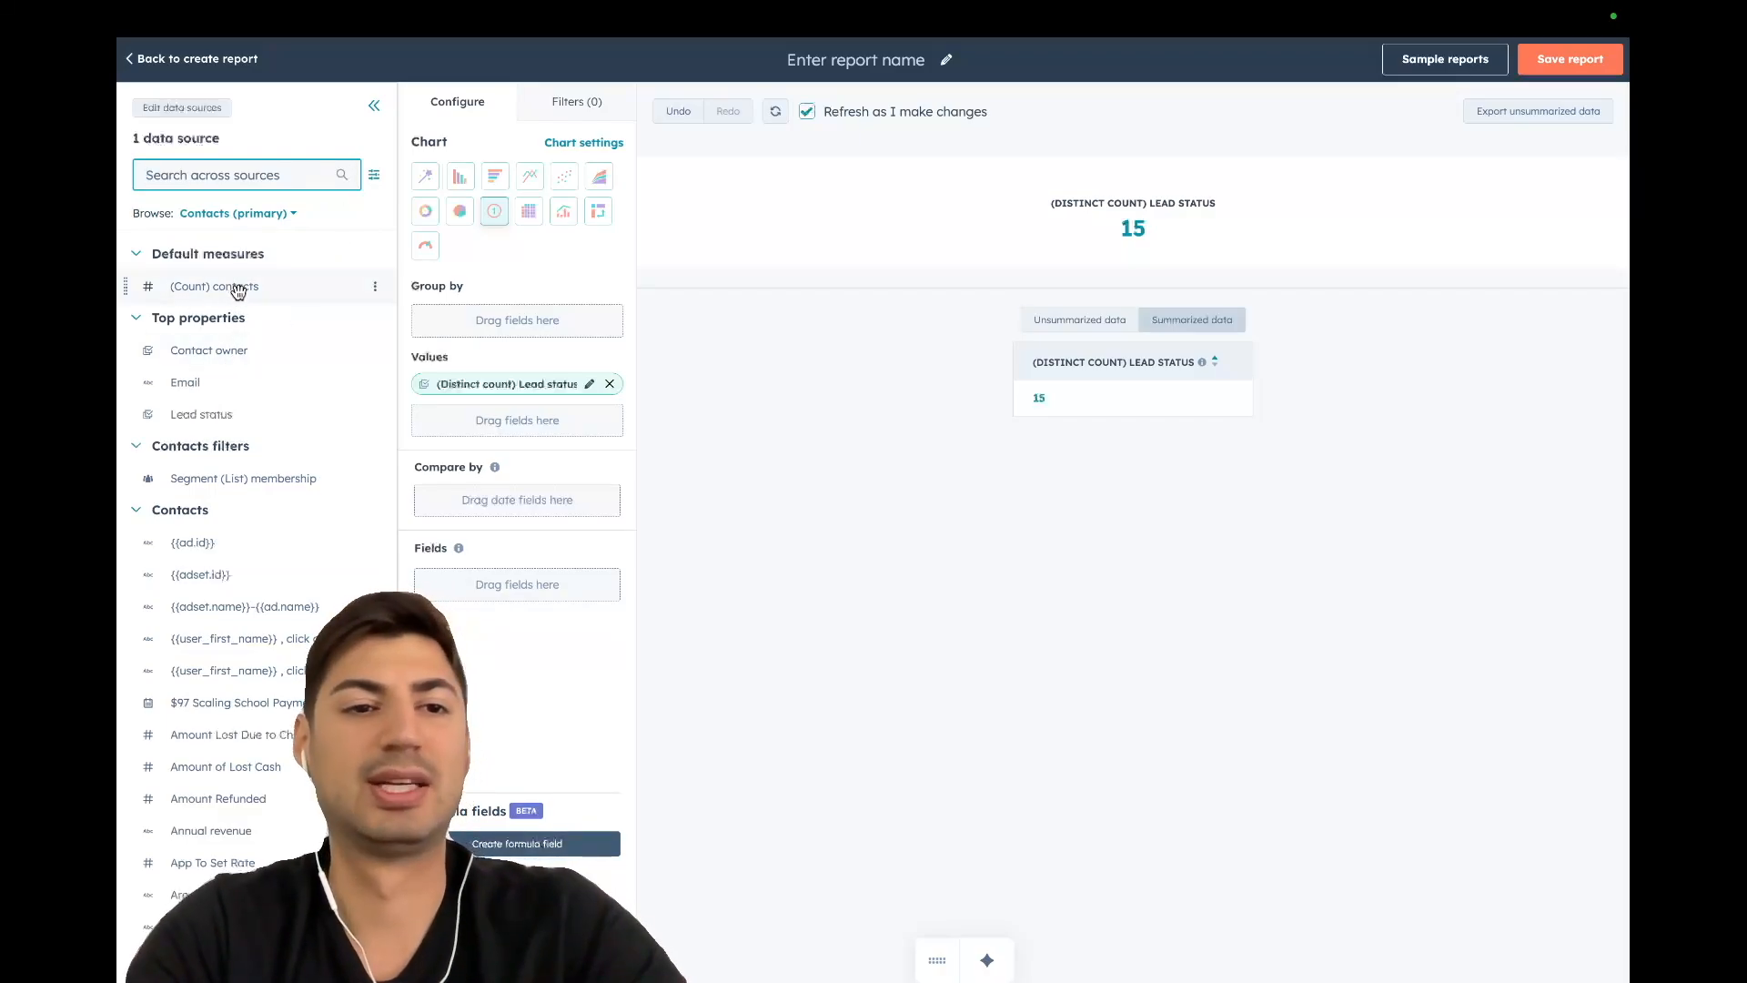
{"action": "left_click", "coordinate": [610, 385]}
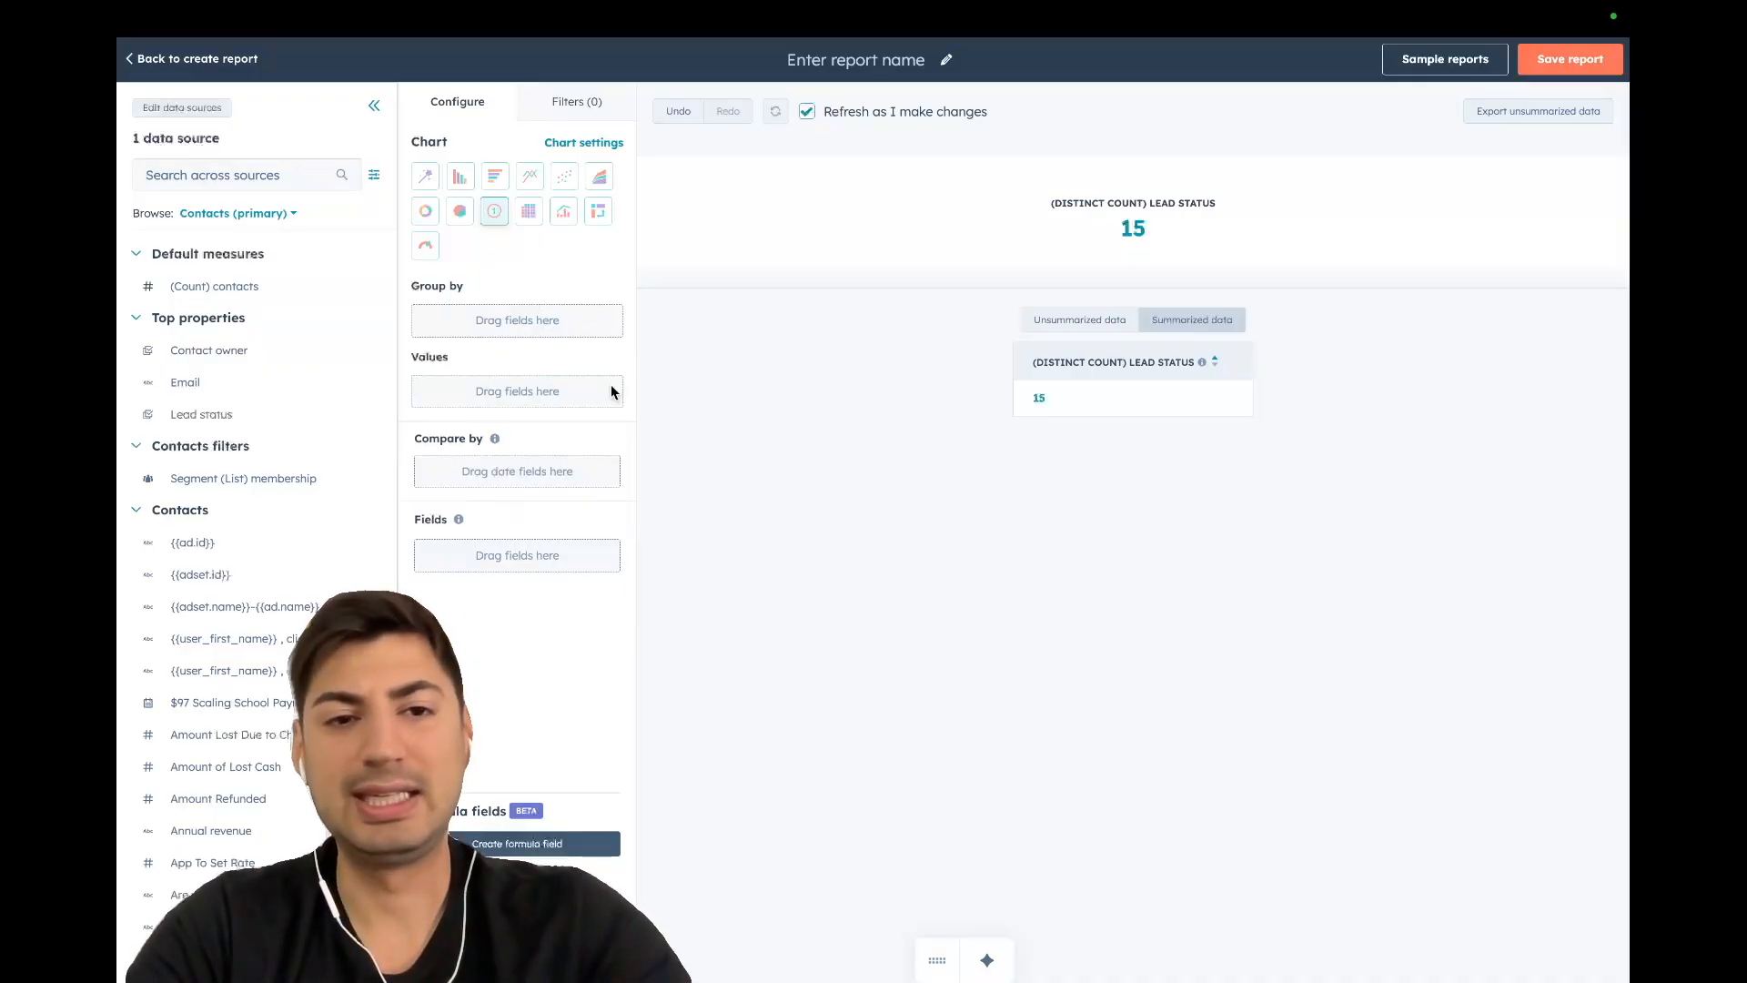
{"action": "left_click", "coordinate": [575, 114]}
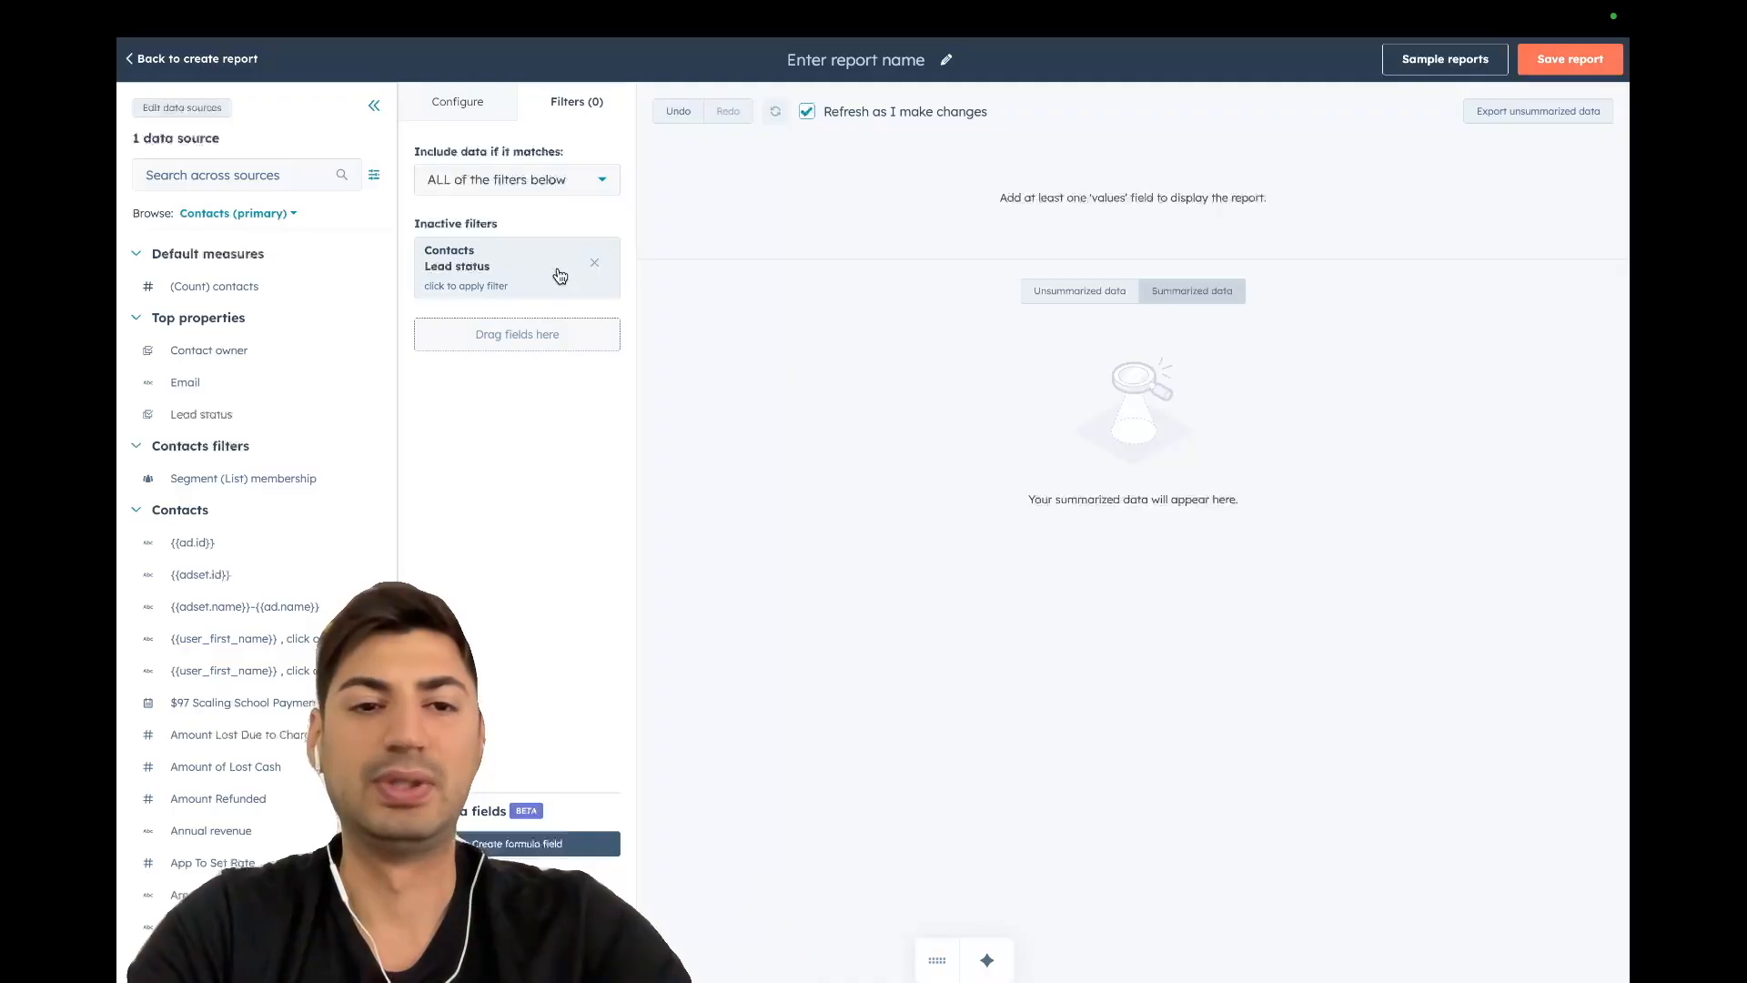
{"action": "left_click", "coordinate": [521, 271]}
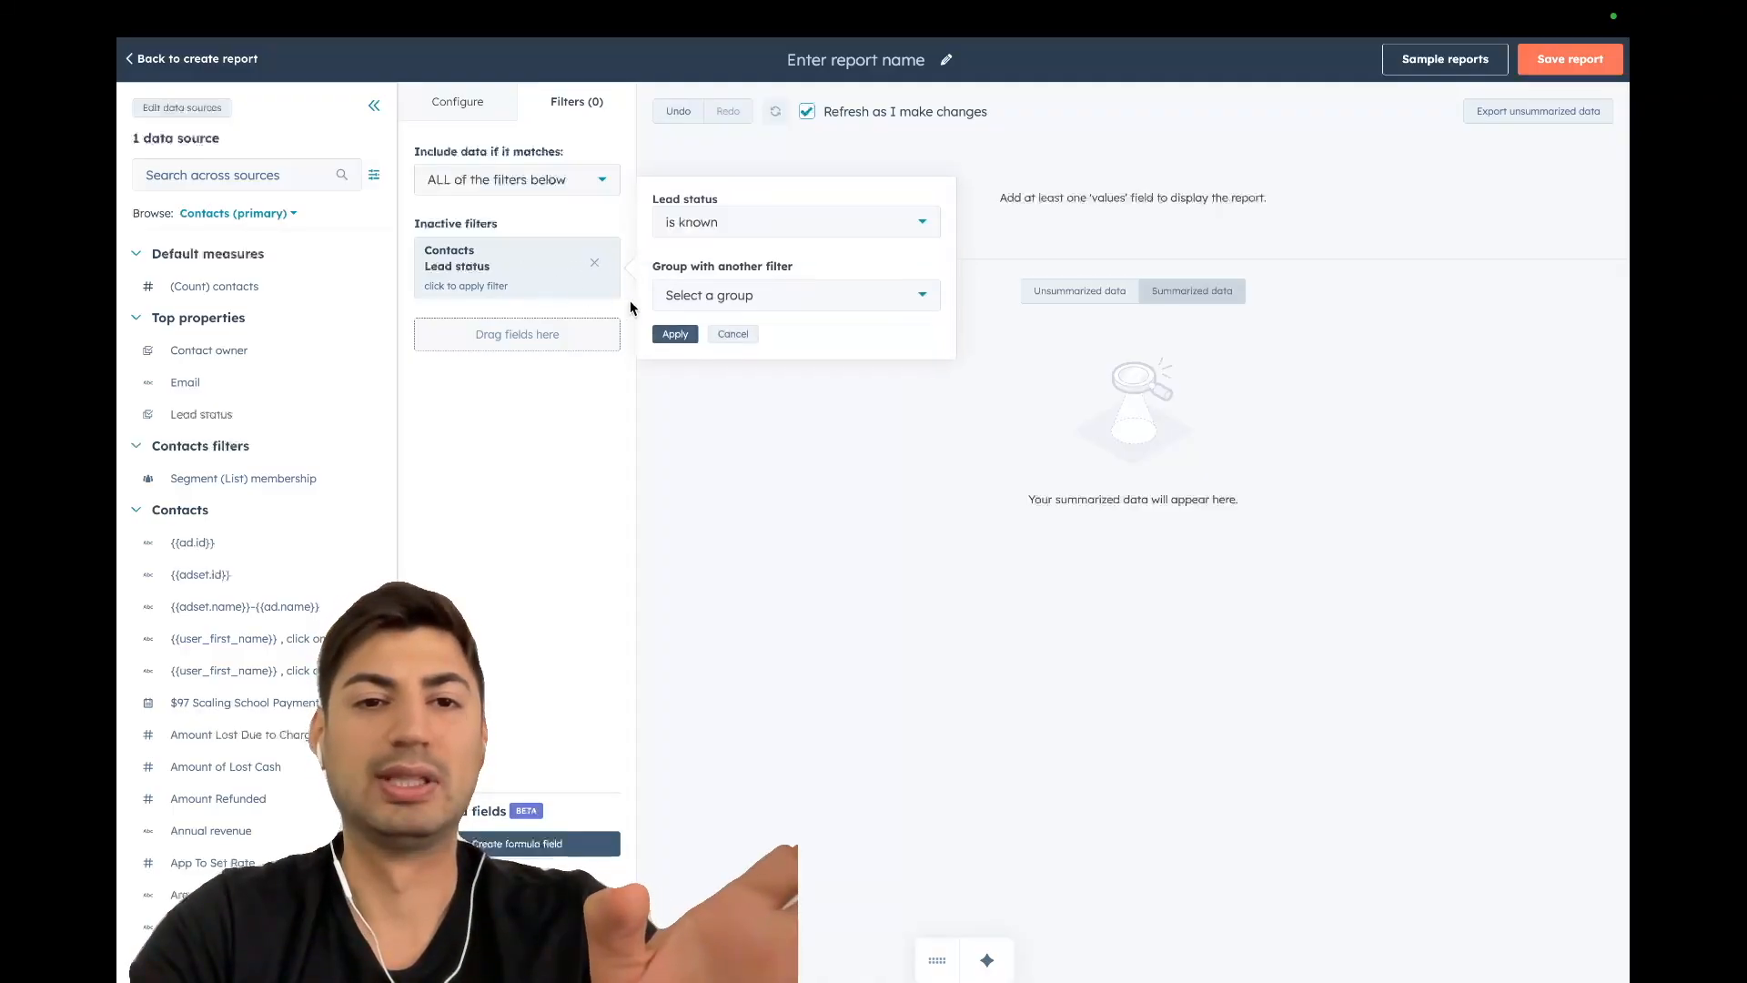
{"action": "left_click", "coordinate": [728, 227]}
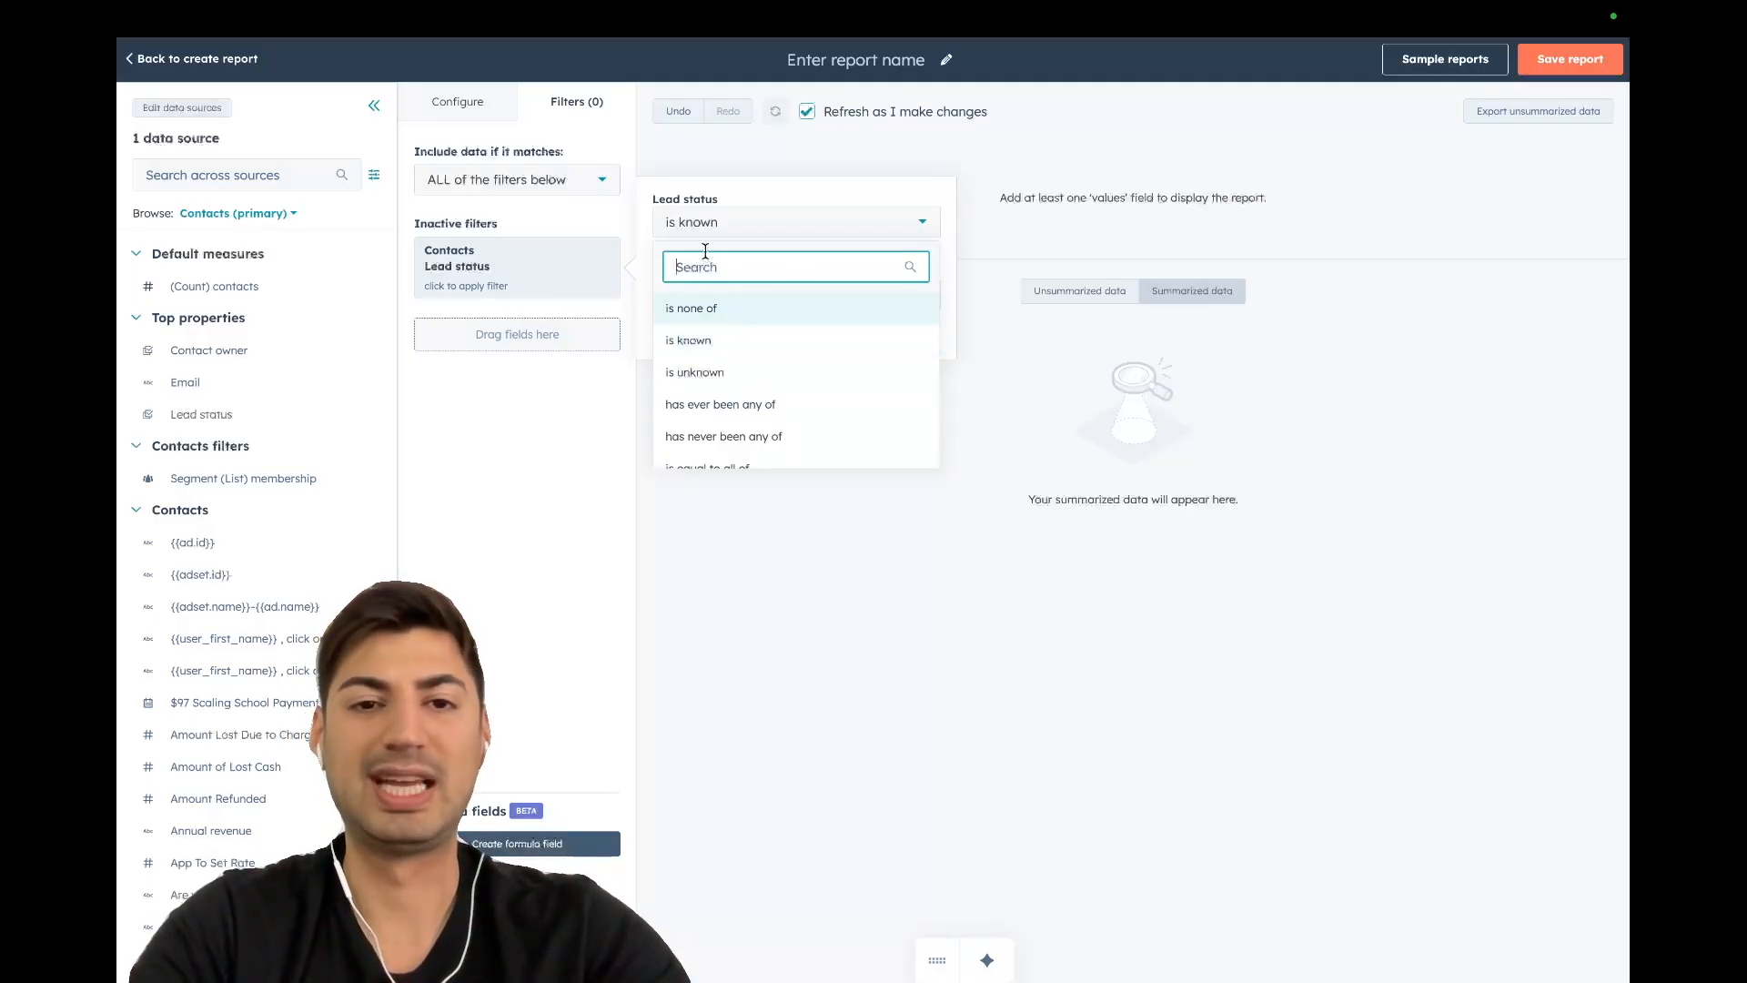
{"action": "scroll", "coordinate": [725, 364], "scroll_direction": "down", "scroll_amount": 3}
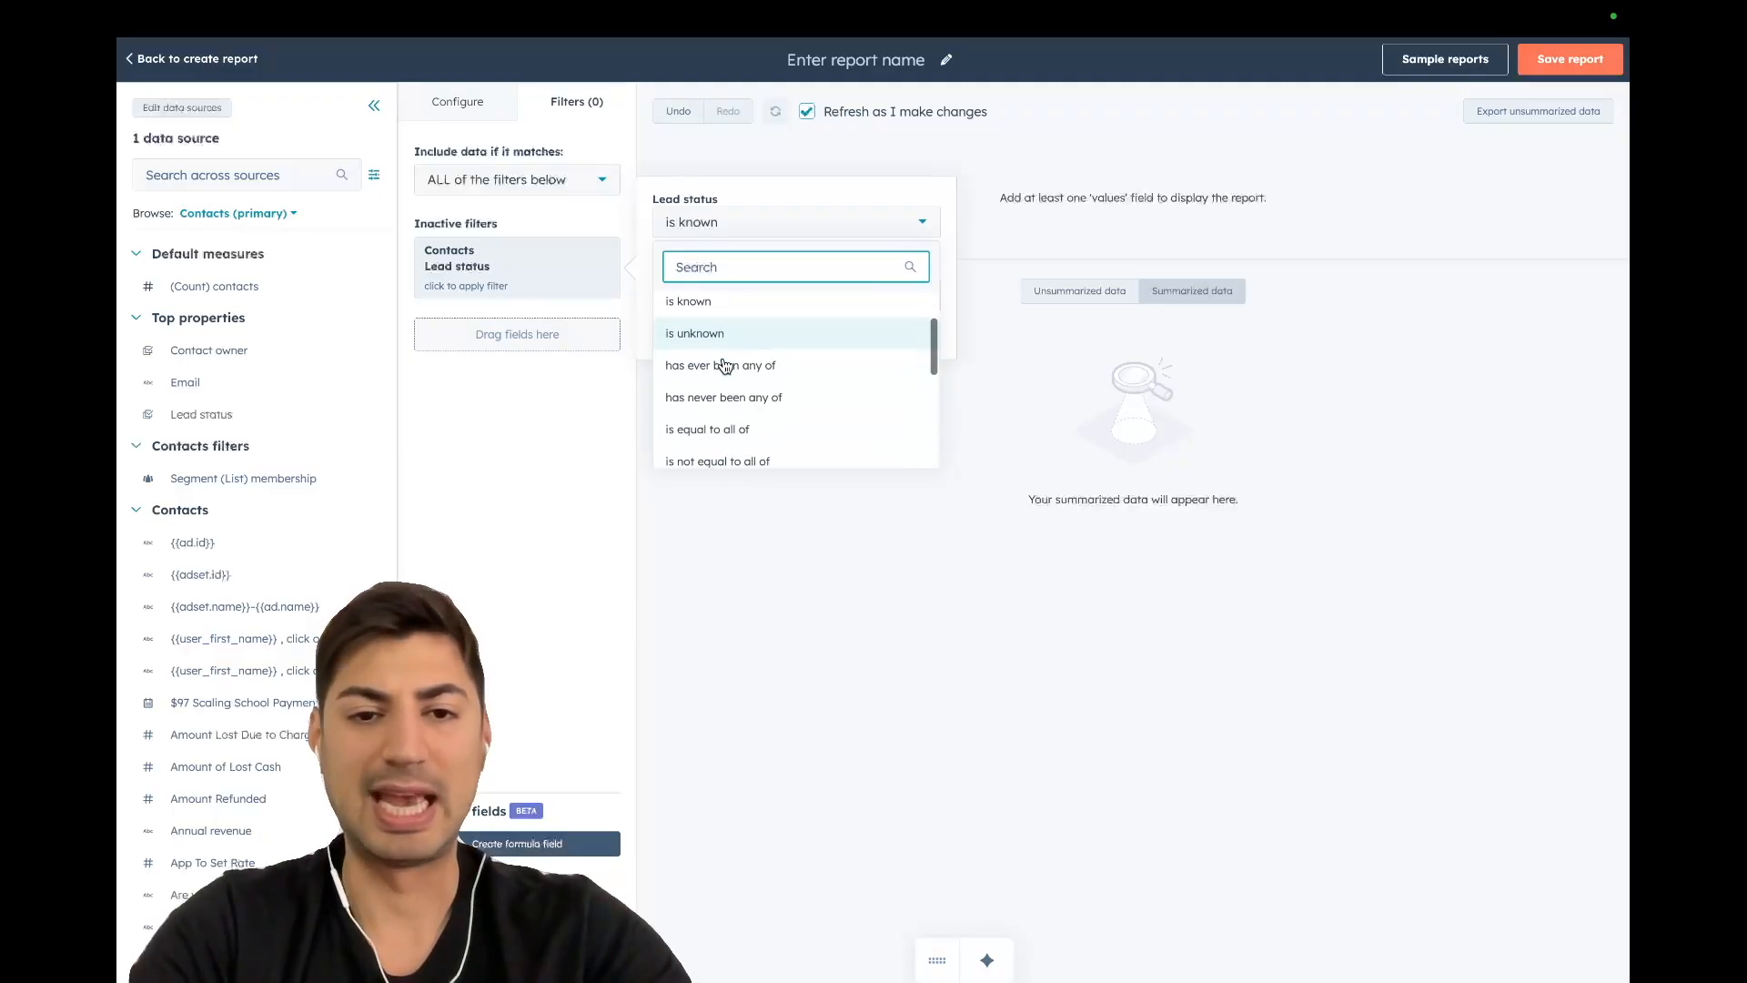
{"action": "scroll", "coordinate": [726, 364], "scroll_direction": "down", "scroll_amount": 3}
{"action": "scroll", "coordinate": [728, 364], "scroll_direction": "up", "scroll_amount": 10}
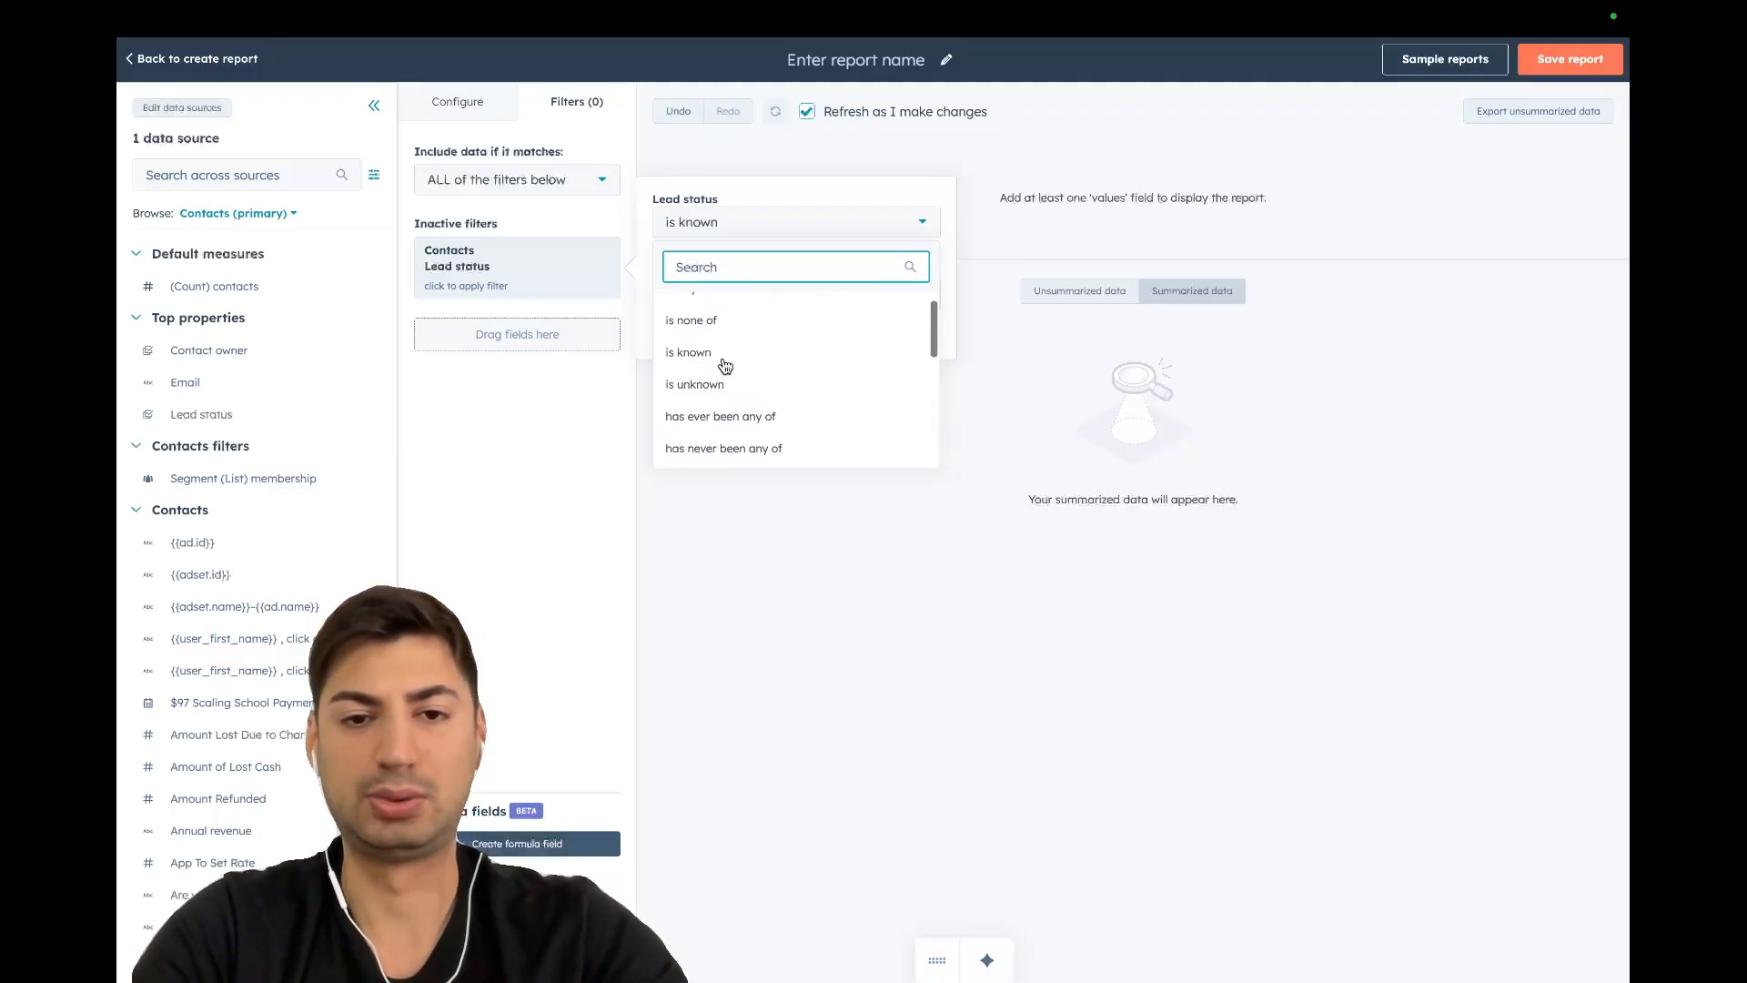
{"action": "left_click", "coordinate": [781, 306]}
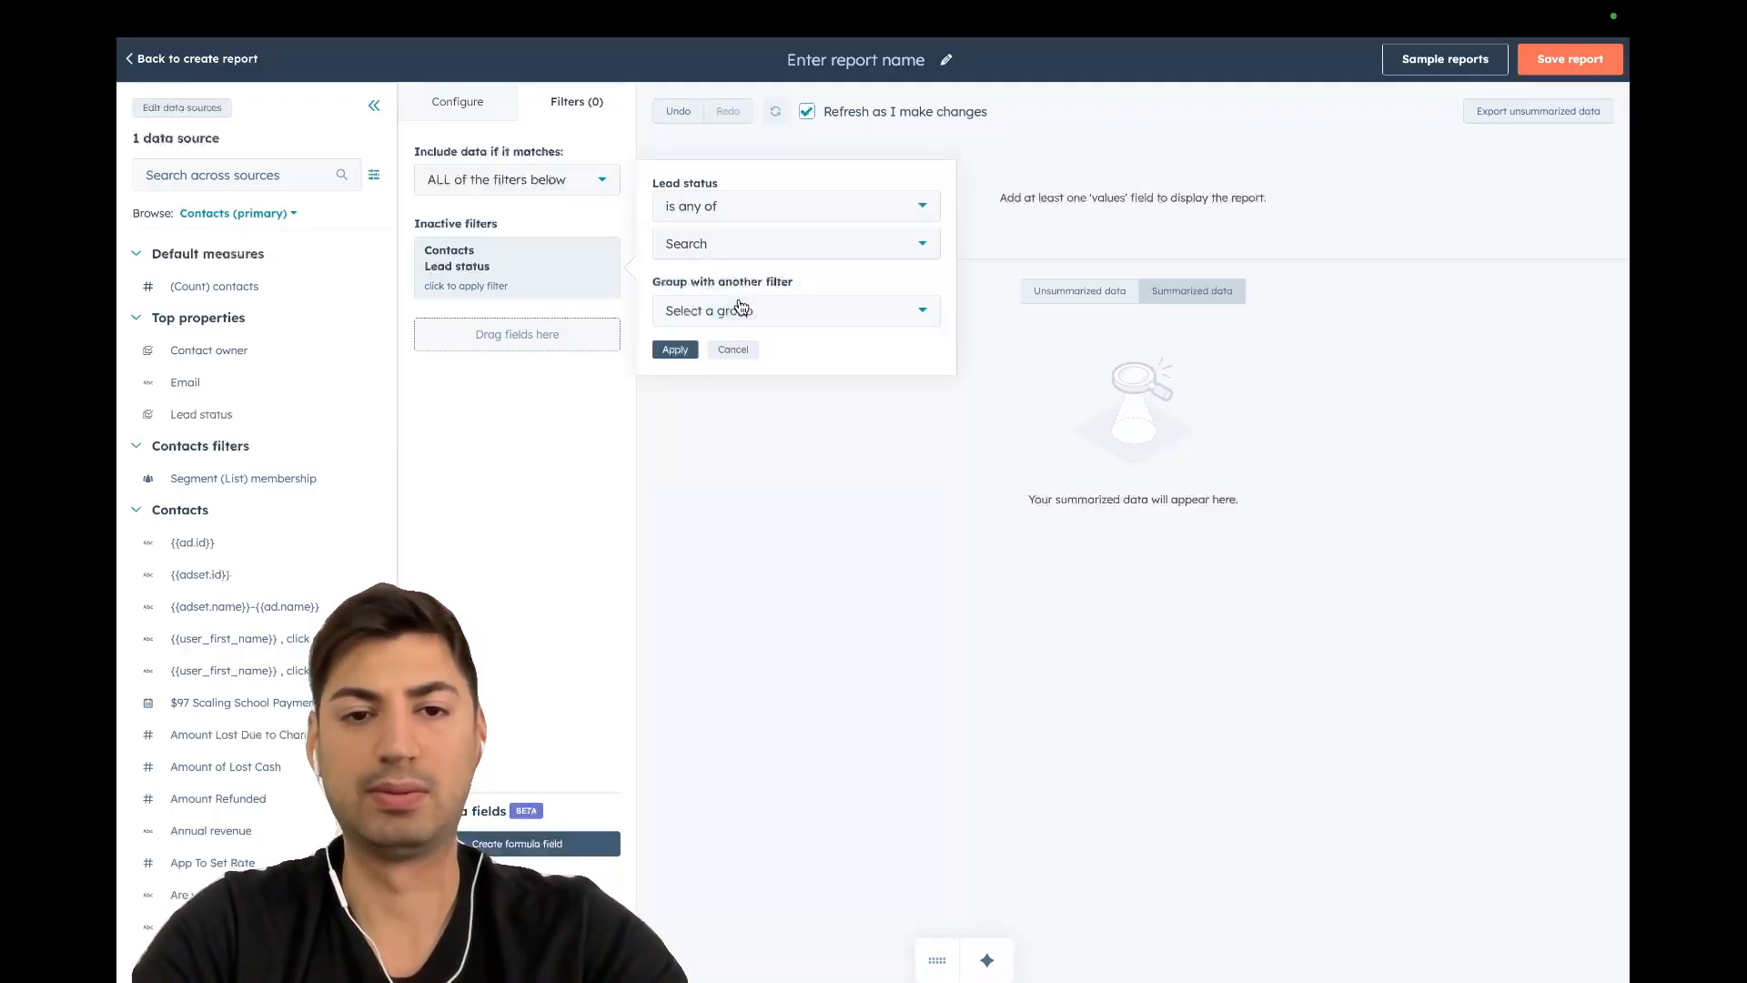
Choose Discovery Call Booked as the value of the Lead status filter and apply the filter
{"action": "left_click", "coordinate": [710, 251]}
{"action": "scroll", "coordinate": [739, 346], "scroll_direction": "down", "scroll_amount": 3}
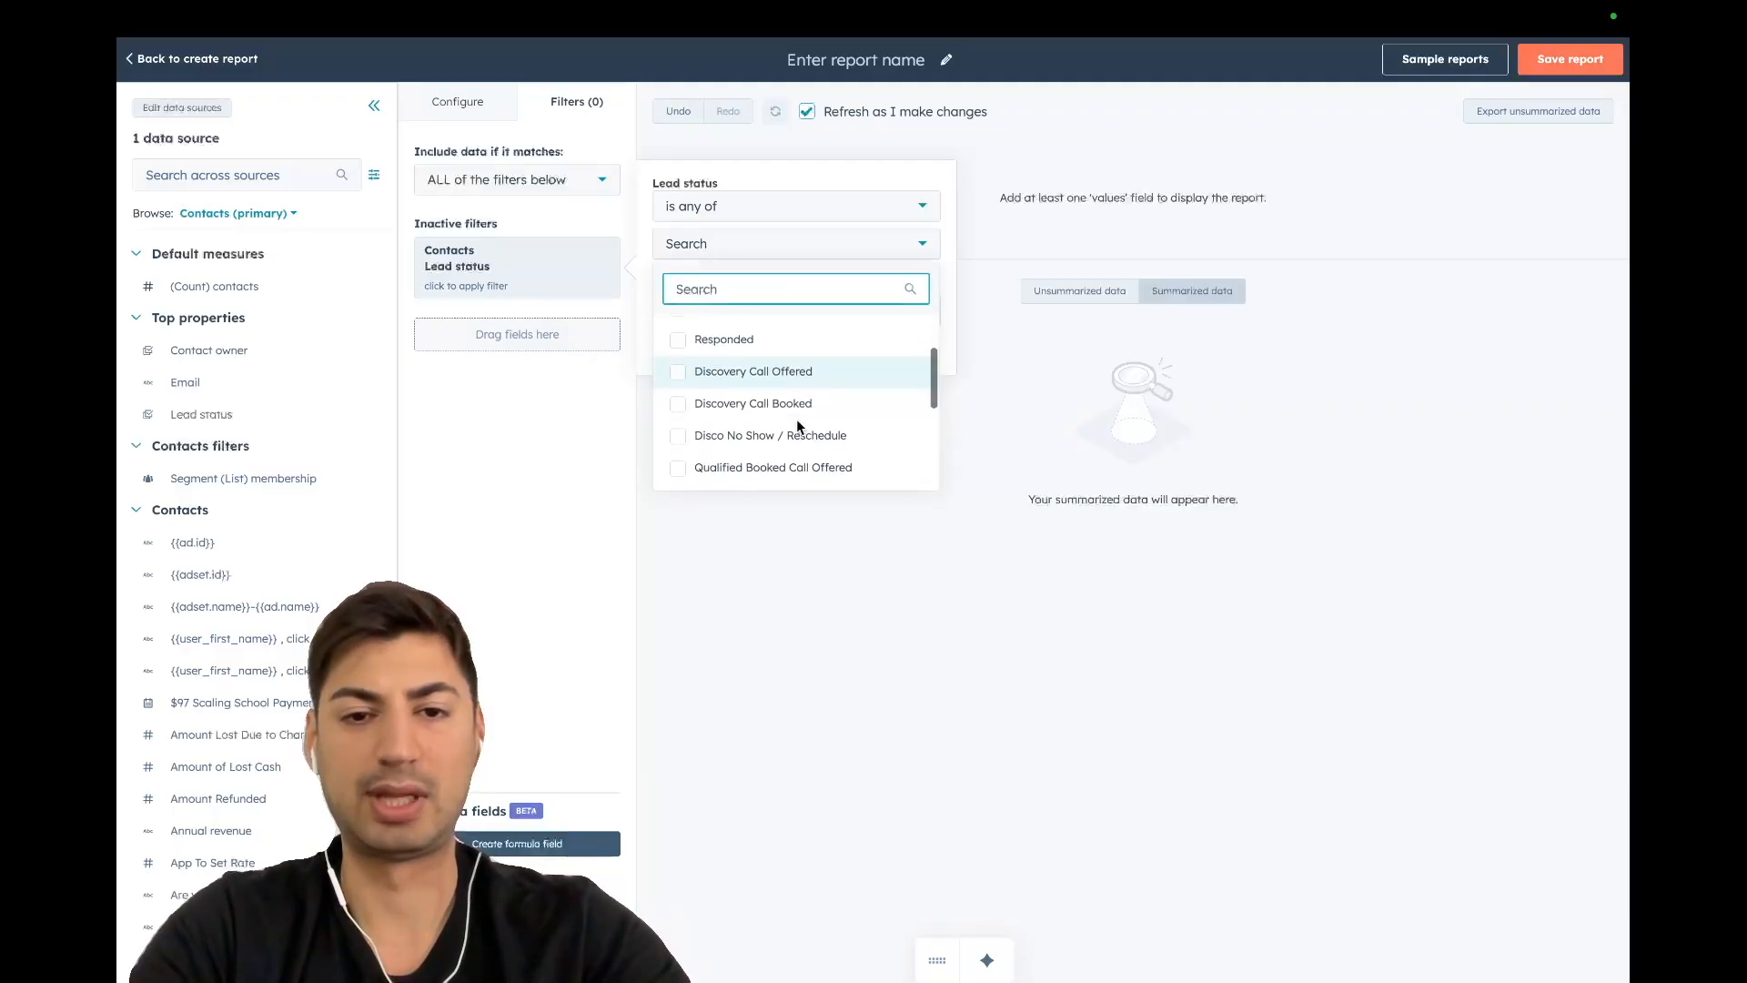
{"action": "left_click", "coordinate": [750, 410]}
{"action": "left_click", "coordinate": [732, 188]}
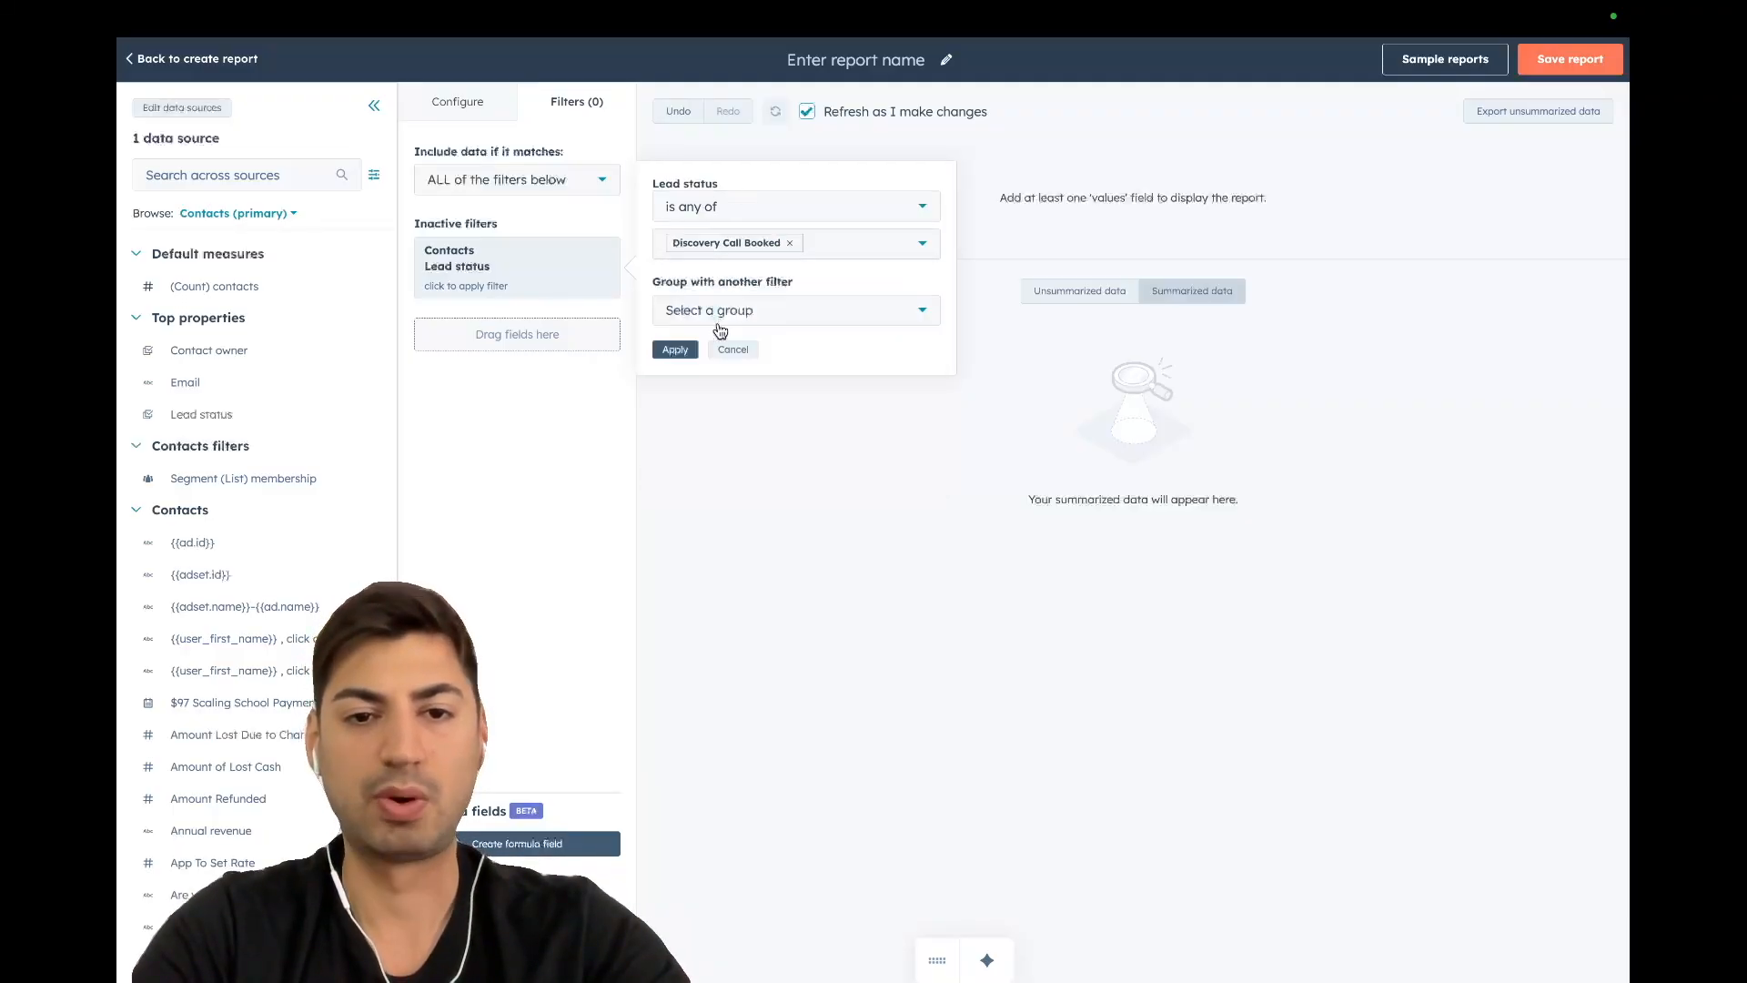
{"action": "left_click", "coordinate": [674, 349]}
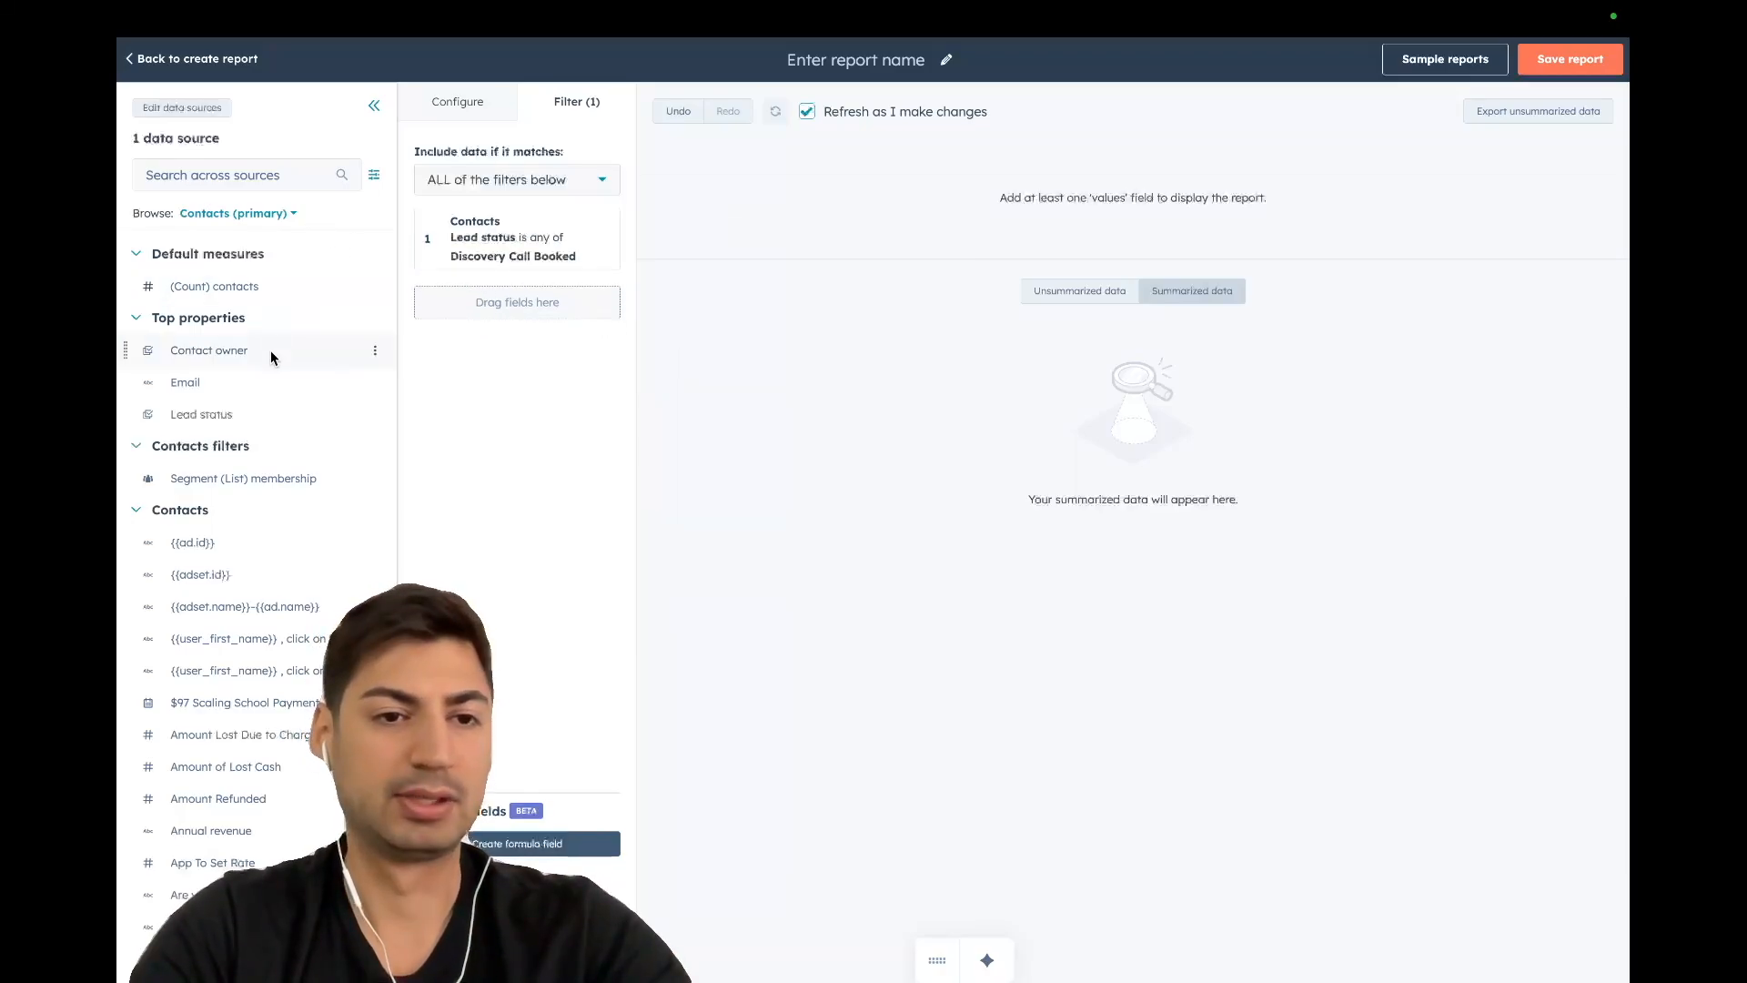
Add Contact owner to the report's filters and set its condition to "is any of"
{"action": "left_click_drag", "start_coordinate": [170, 350], "coordinate": [507, 330]}
{"action": "left_click", "coordinate": [509, 339]}
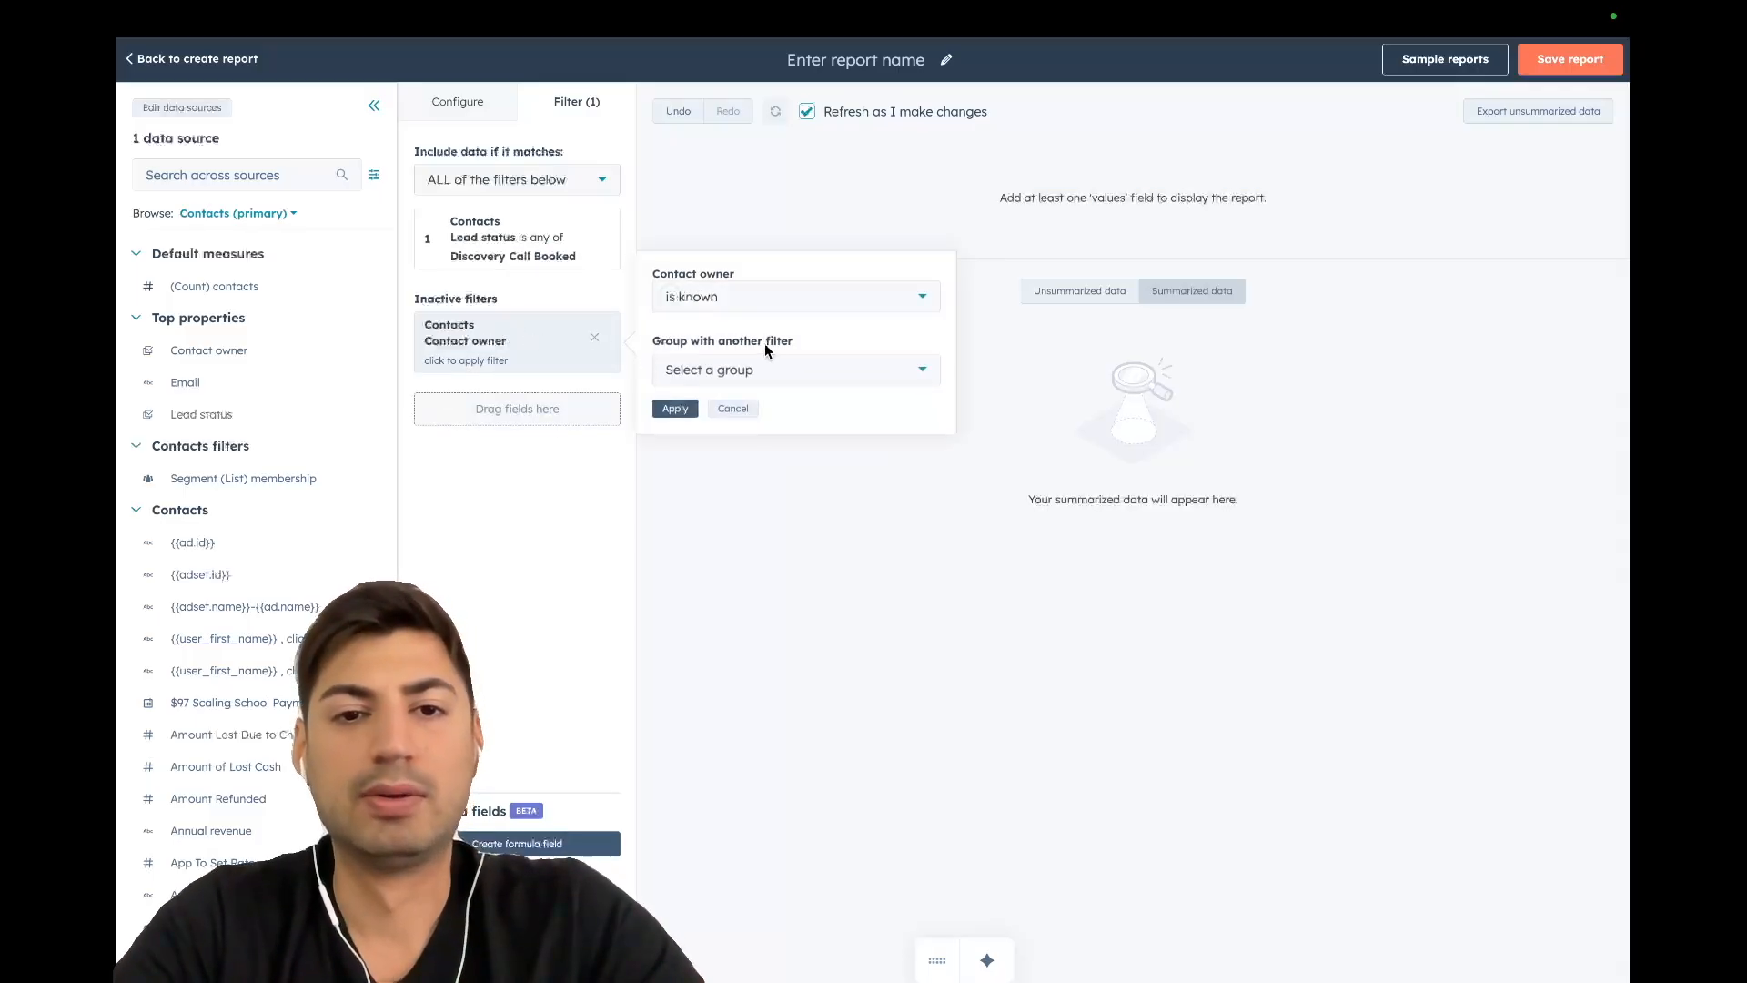
{"action": "left_click", "coordinate": [730, 300]}
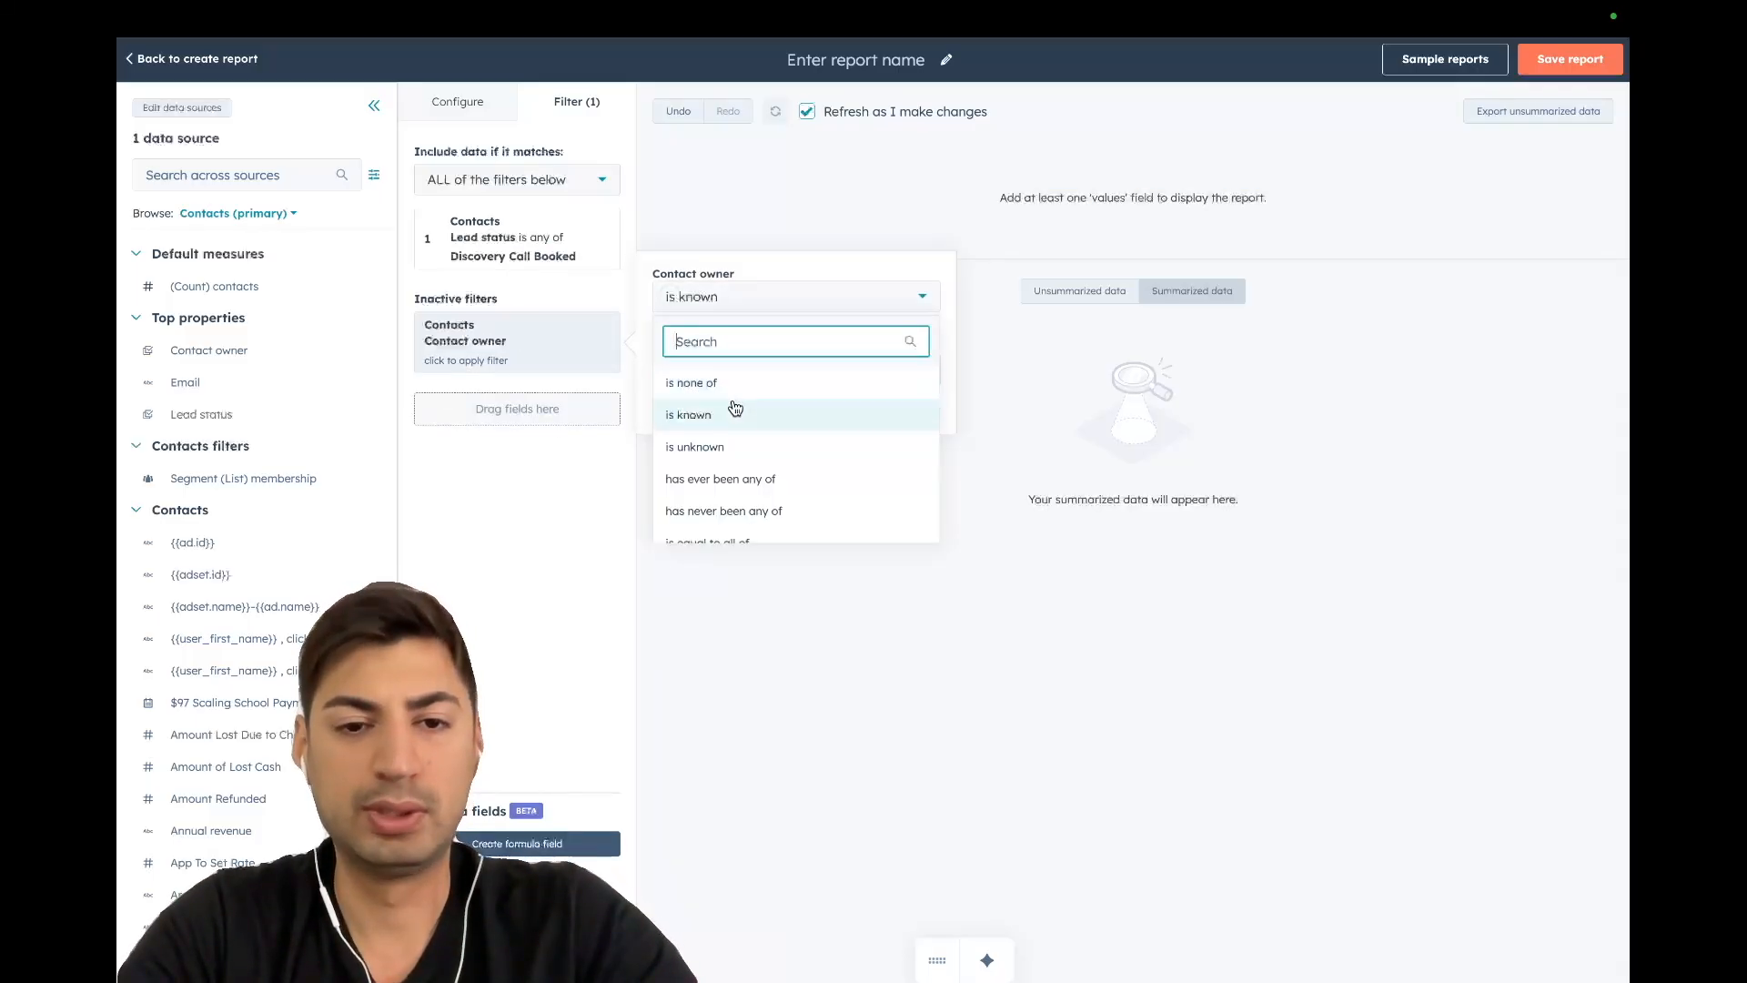
{"action": "scroll", "coordinate": [734, 407], "scroll_direction": "up", "scroll_amount": 1}
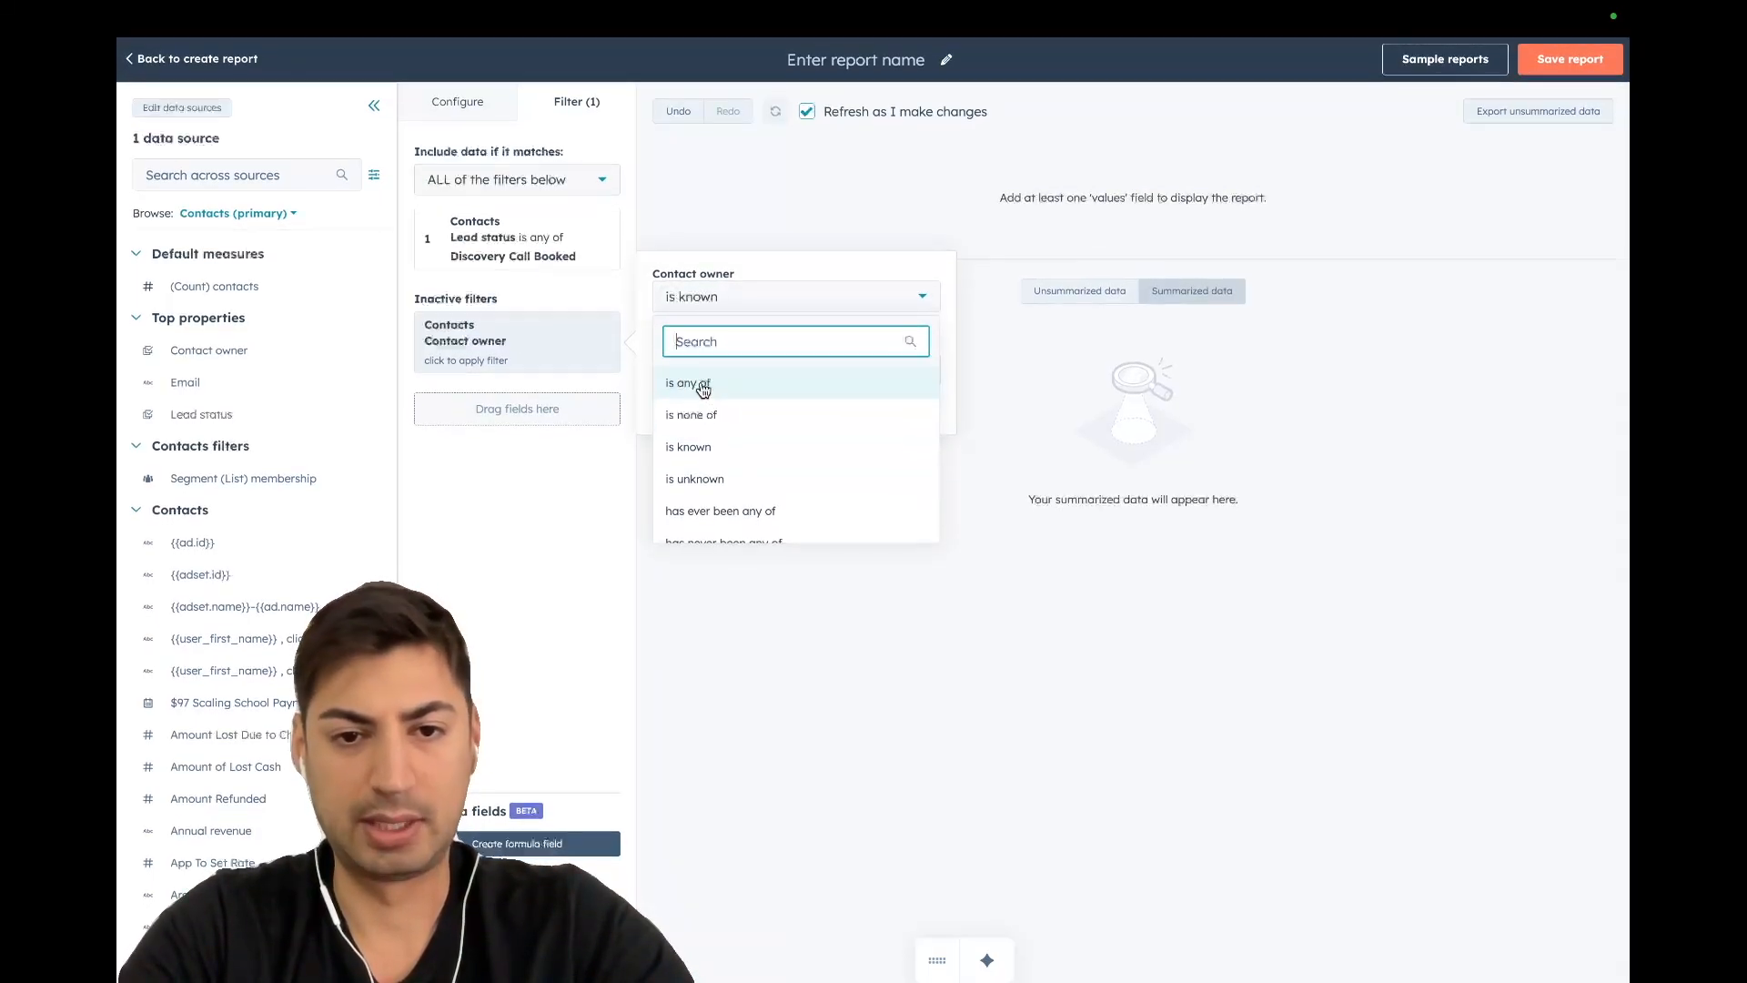
{"action": "left_click", "coordinate": [707, 382]}
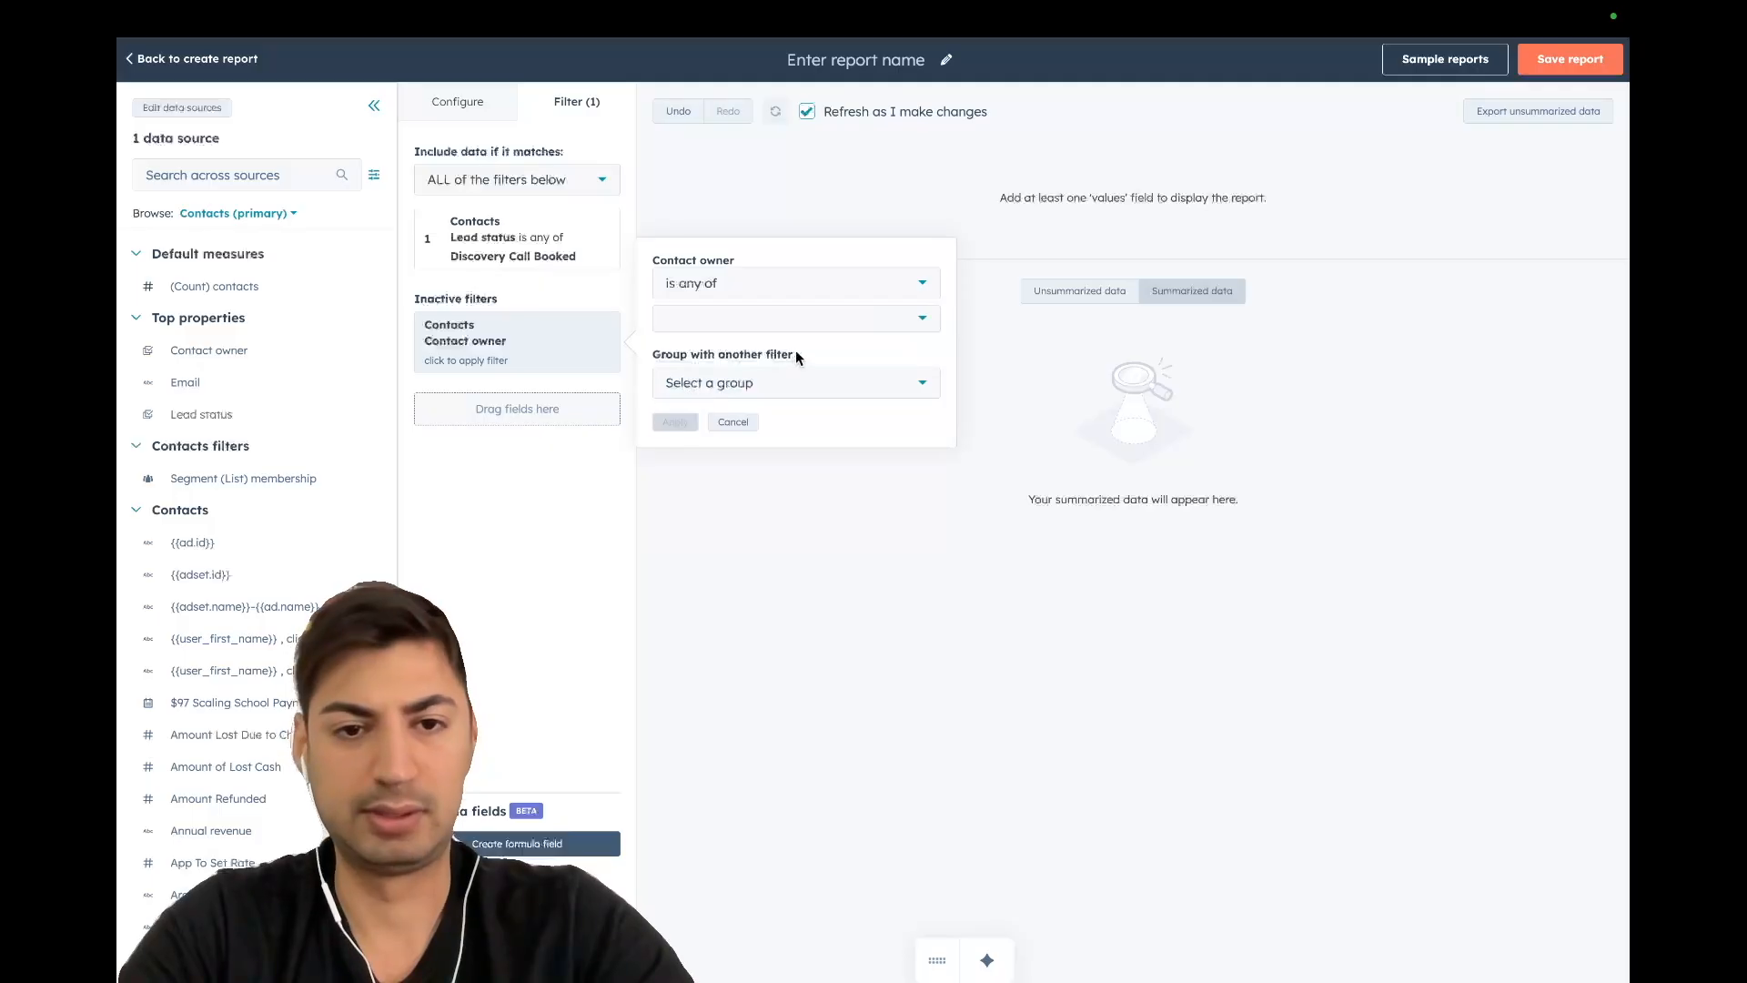
Choose Me as the value of the Contact owner filter and apply the filter
{"action": "left_click", "coordinate": [706, 323]}
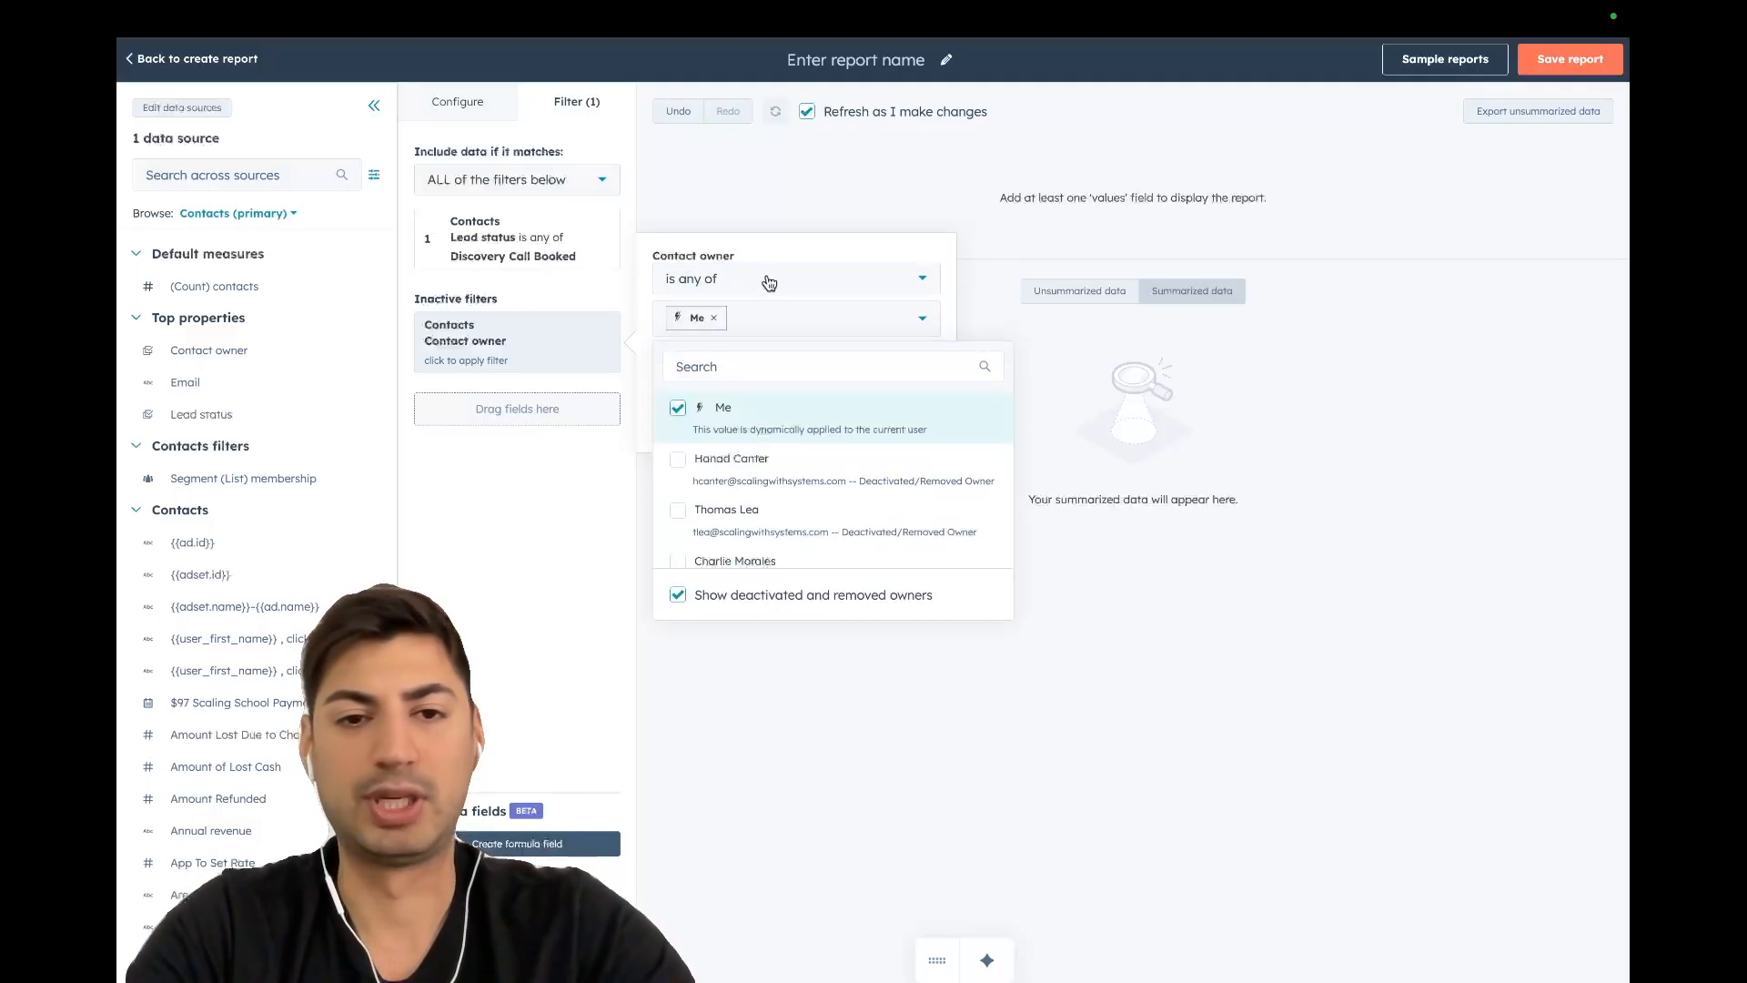
{"action": "left_click", "coordinate": [769, 279]}
{"action": "left_click", "coordinate": [755, 255]}
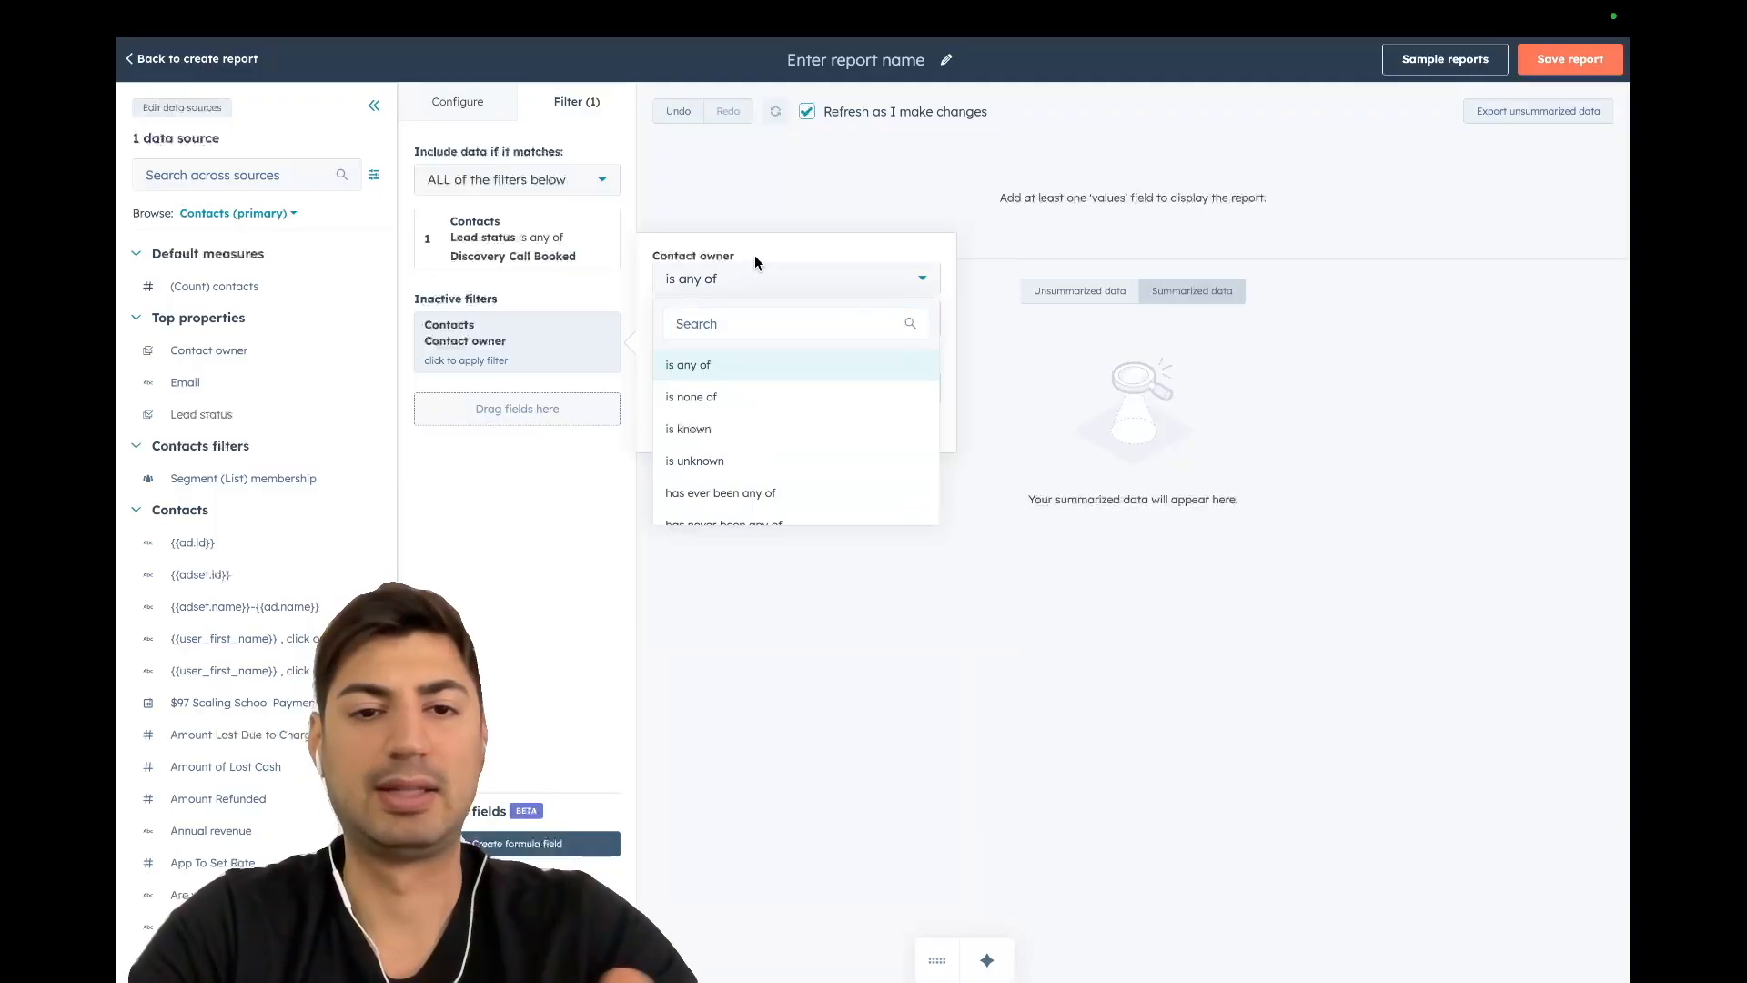
{"action": "left_click", "coordinate": [744, 246]}
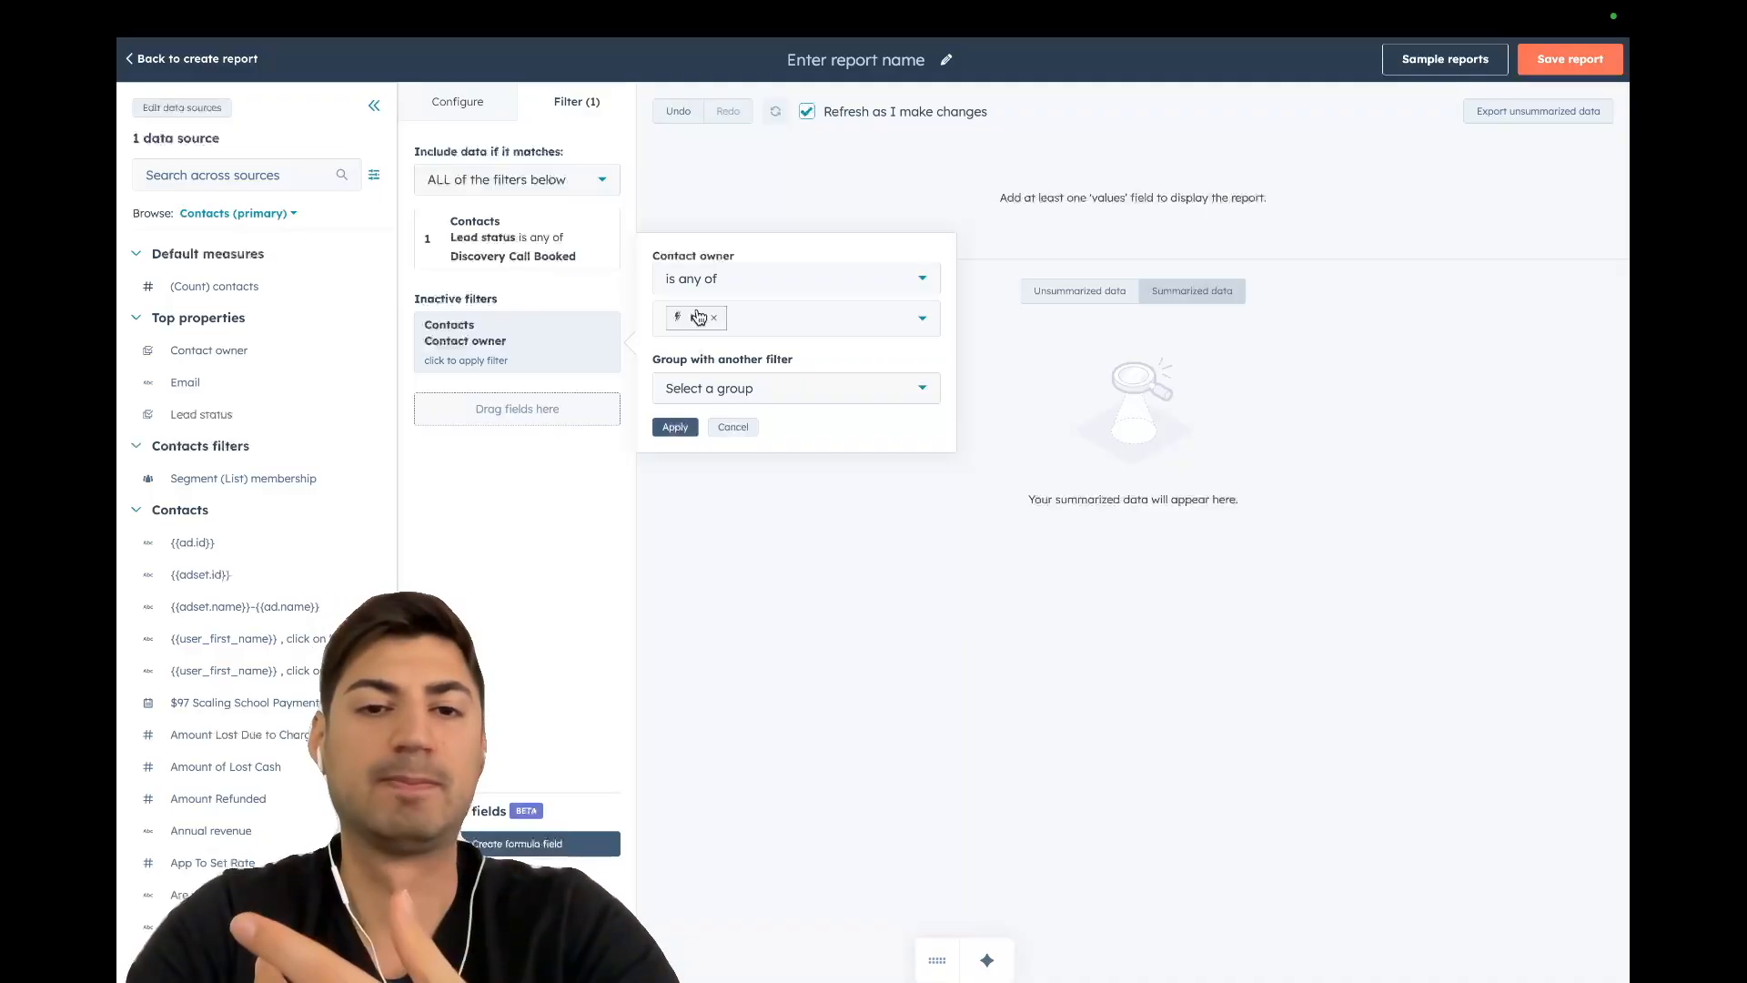
{"action": "left_click", "coordinate": [675, 428]}
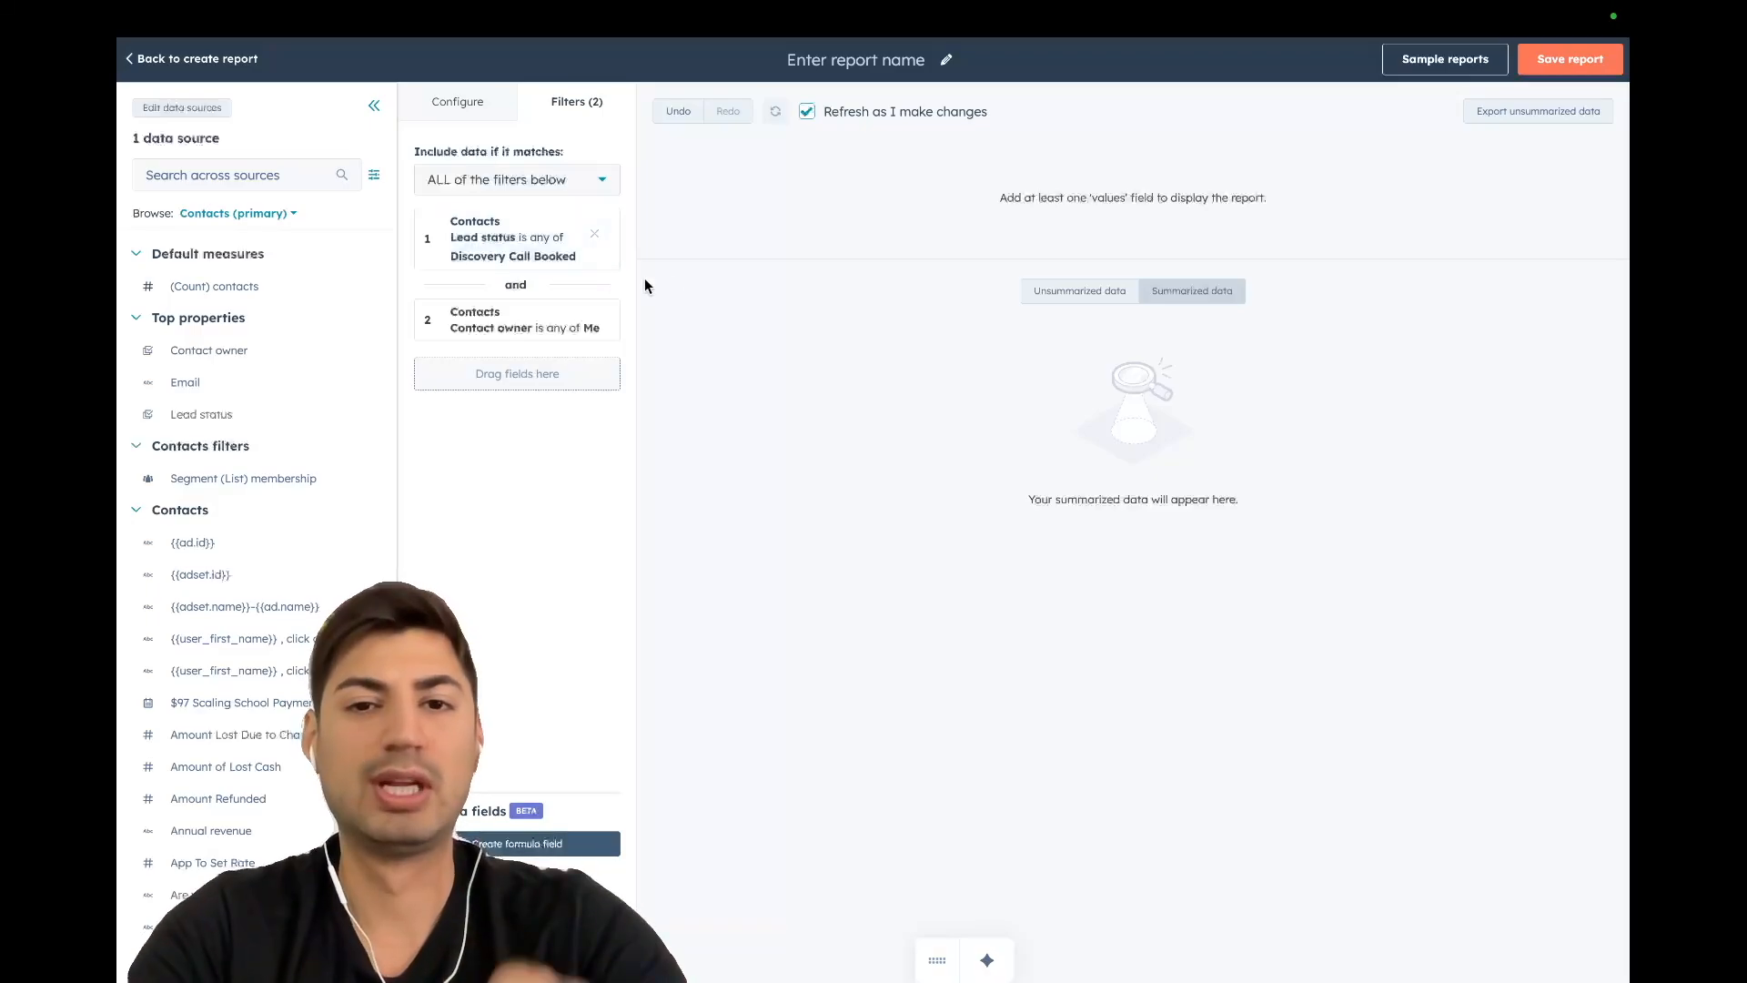
Add the (Count) contacts measure as the report's value and check it against the two active filters
{"action": "left_click", "coordinate": [474, 109]}
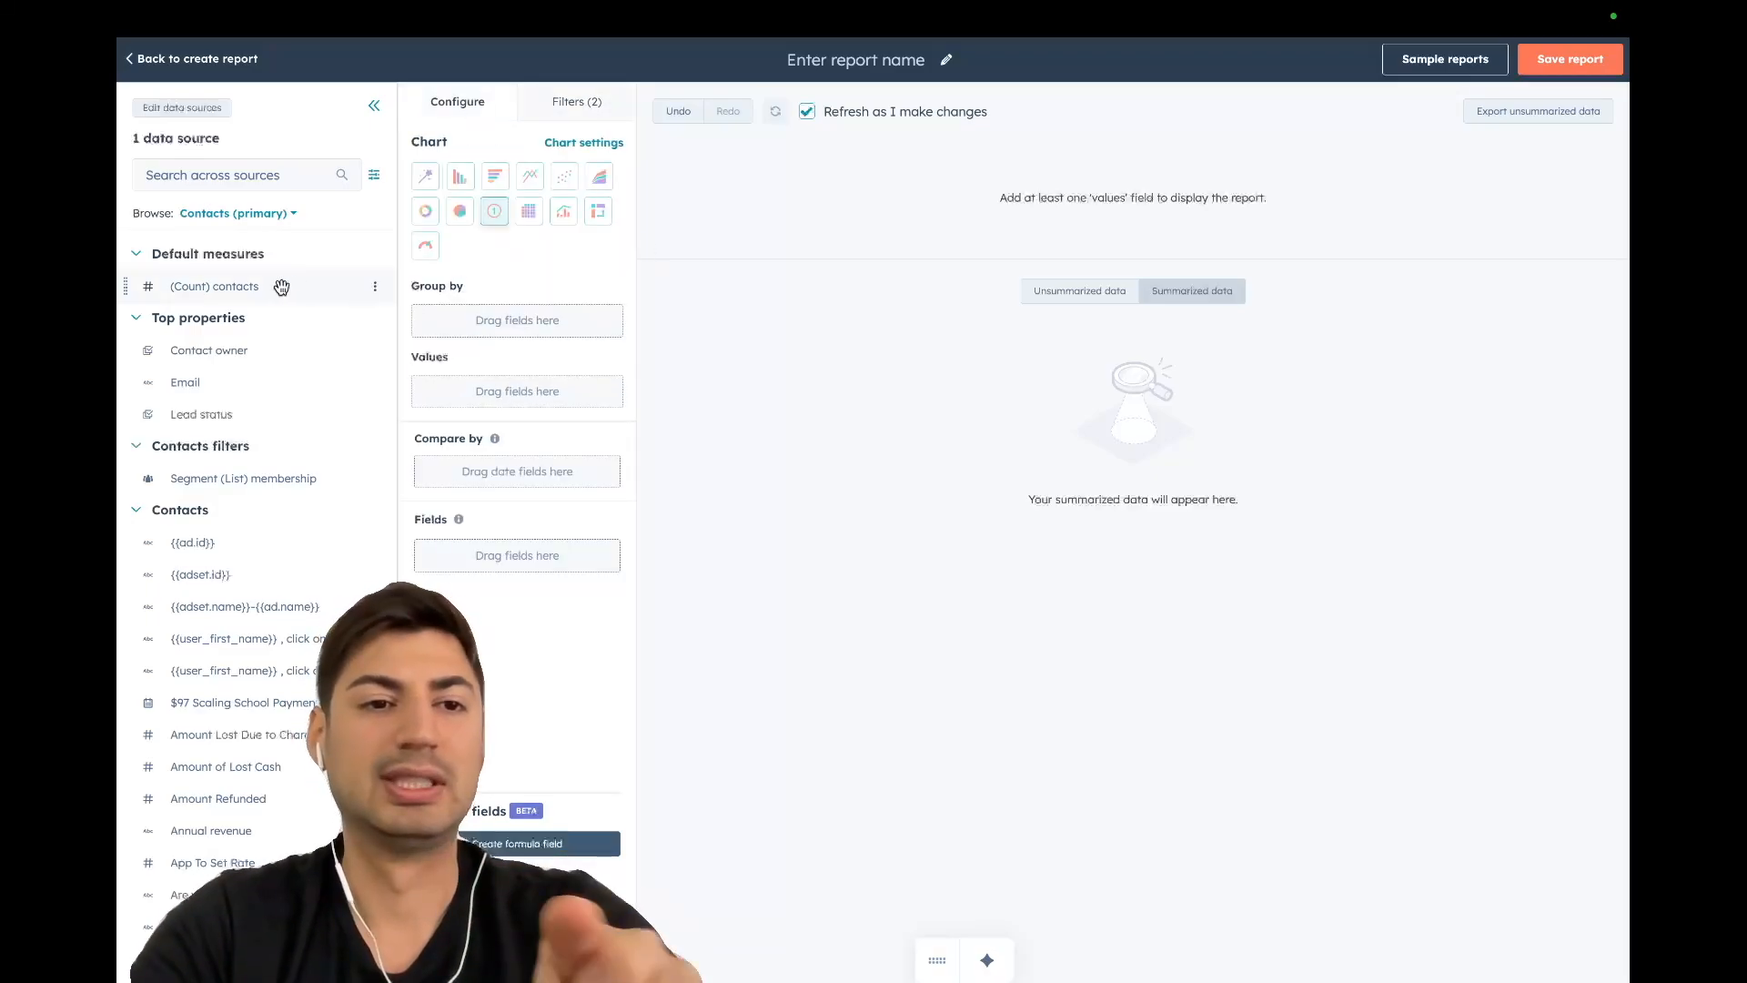
{"action": "left_click_drag", "start_coordinate": [239, 294], "coordinate": [465, 393]}
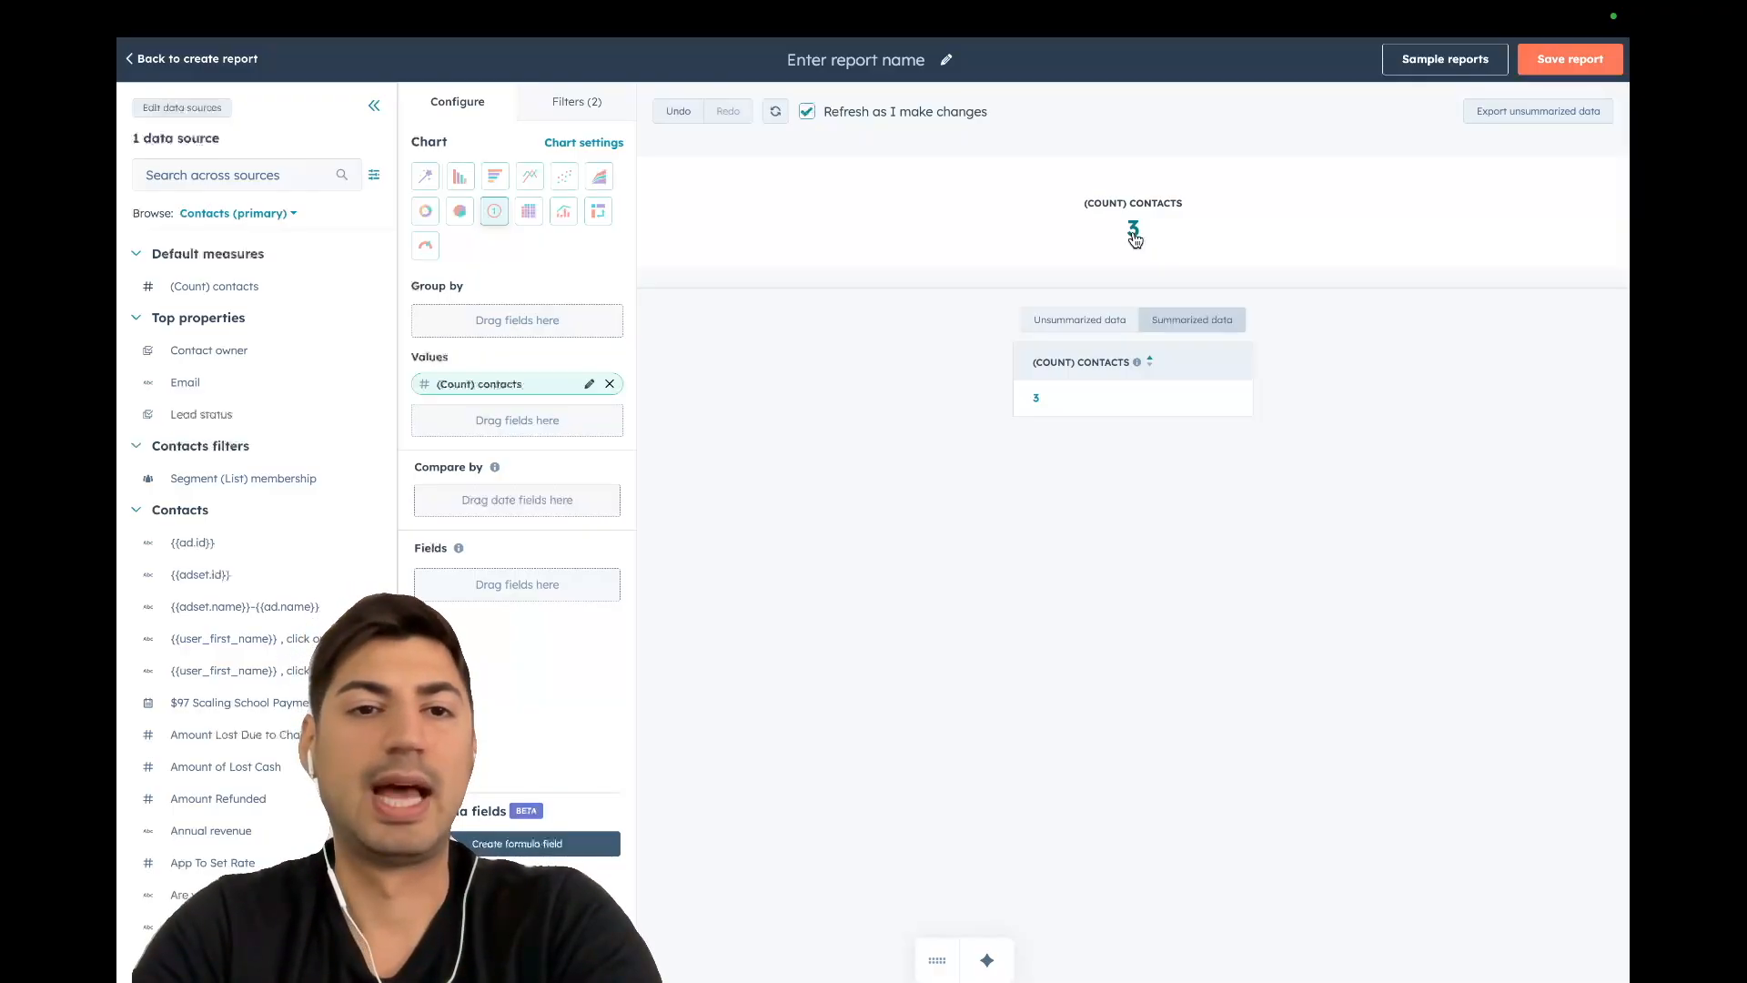
{"action": "left_click", "coordinate": [587, 117]}
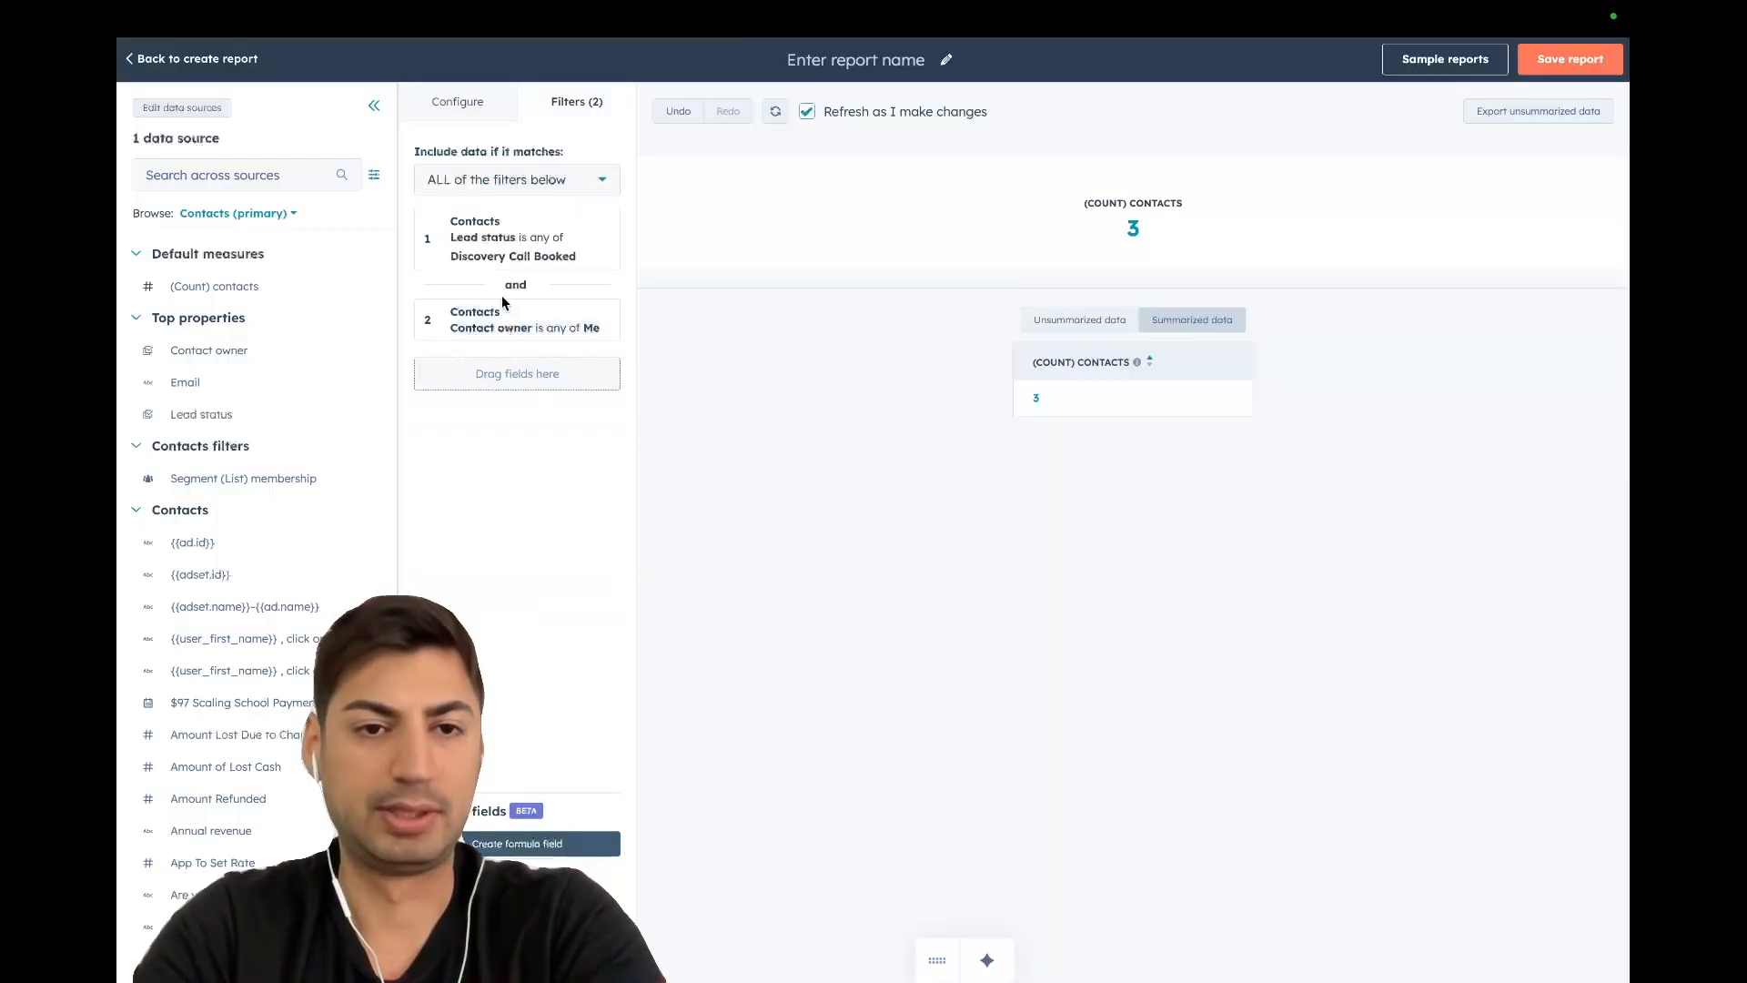
{"action": "left_click", "coordinate": [469, 113]}
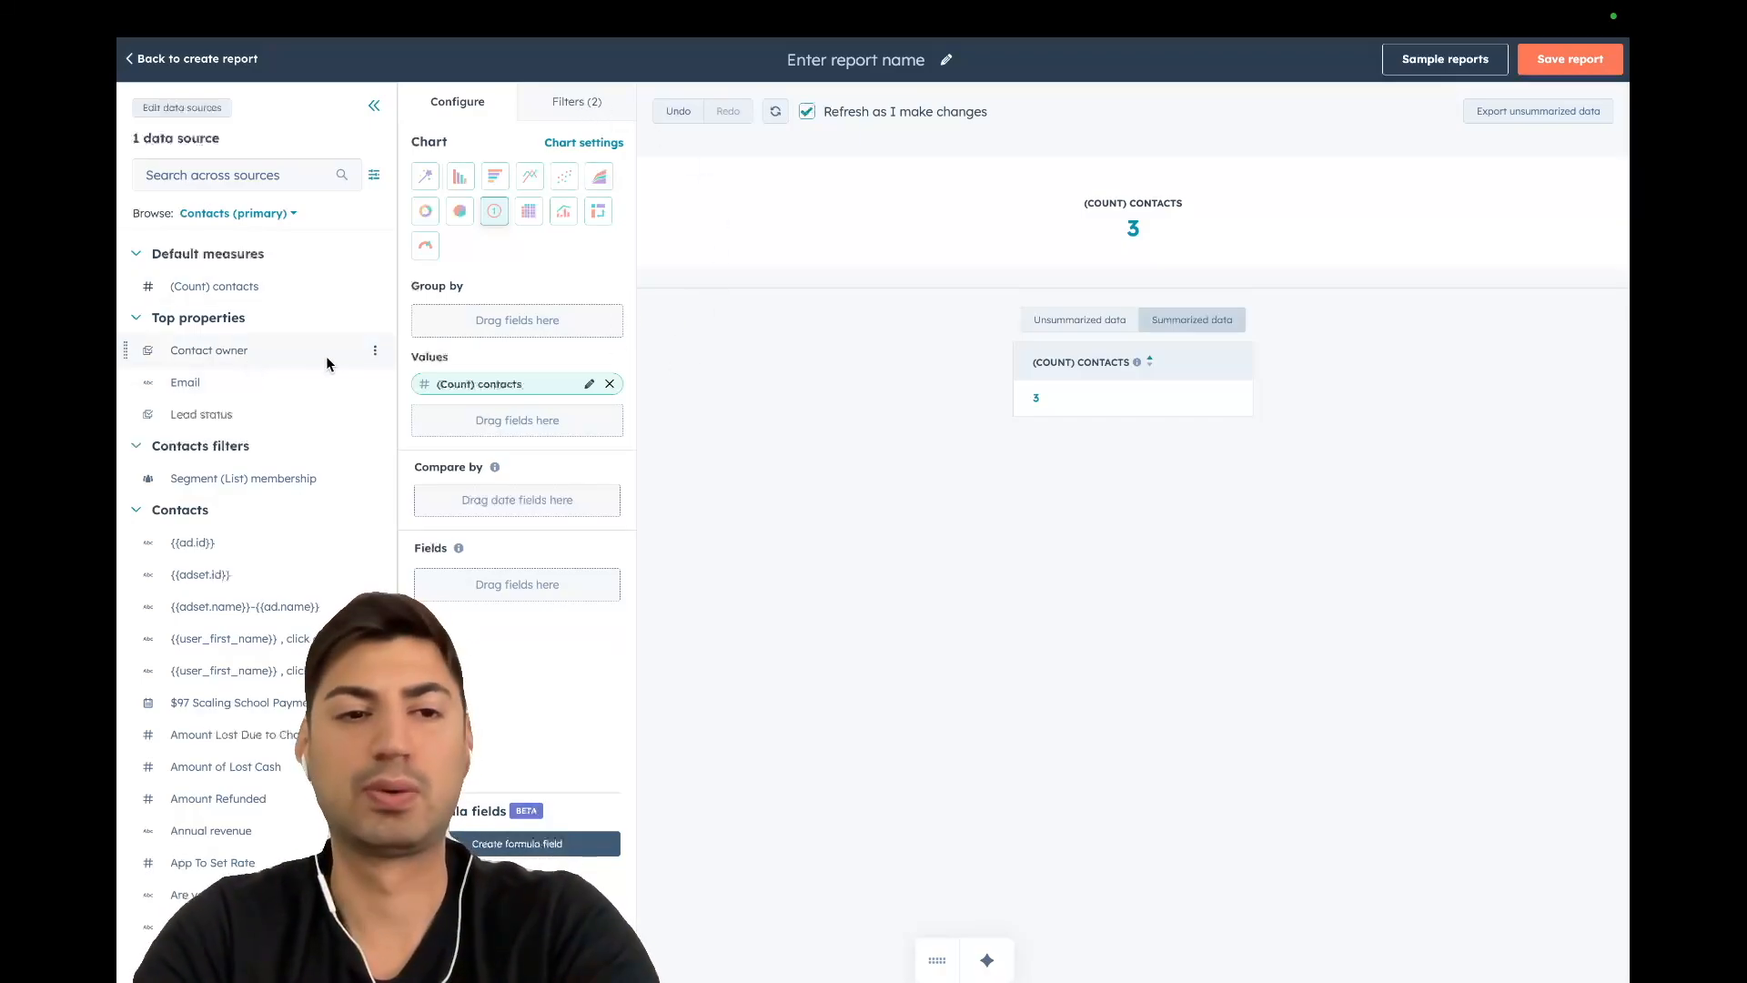
{"action": "left_click", "coordinate": [577, 109]}
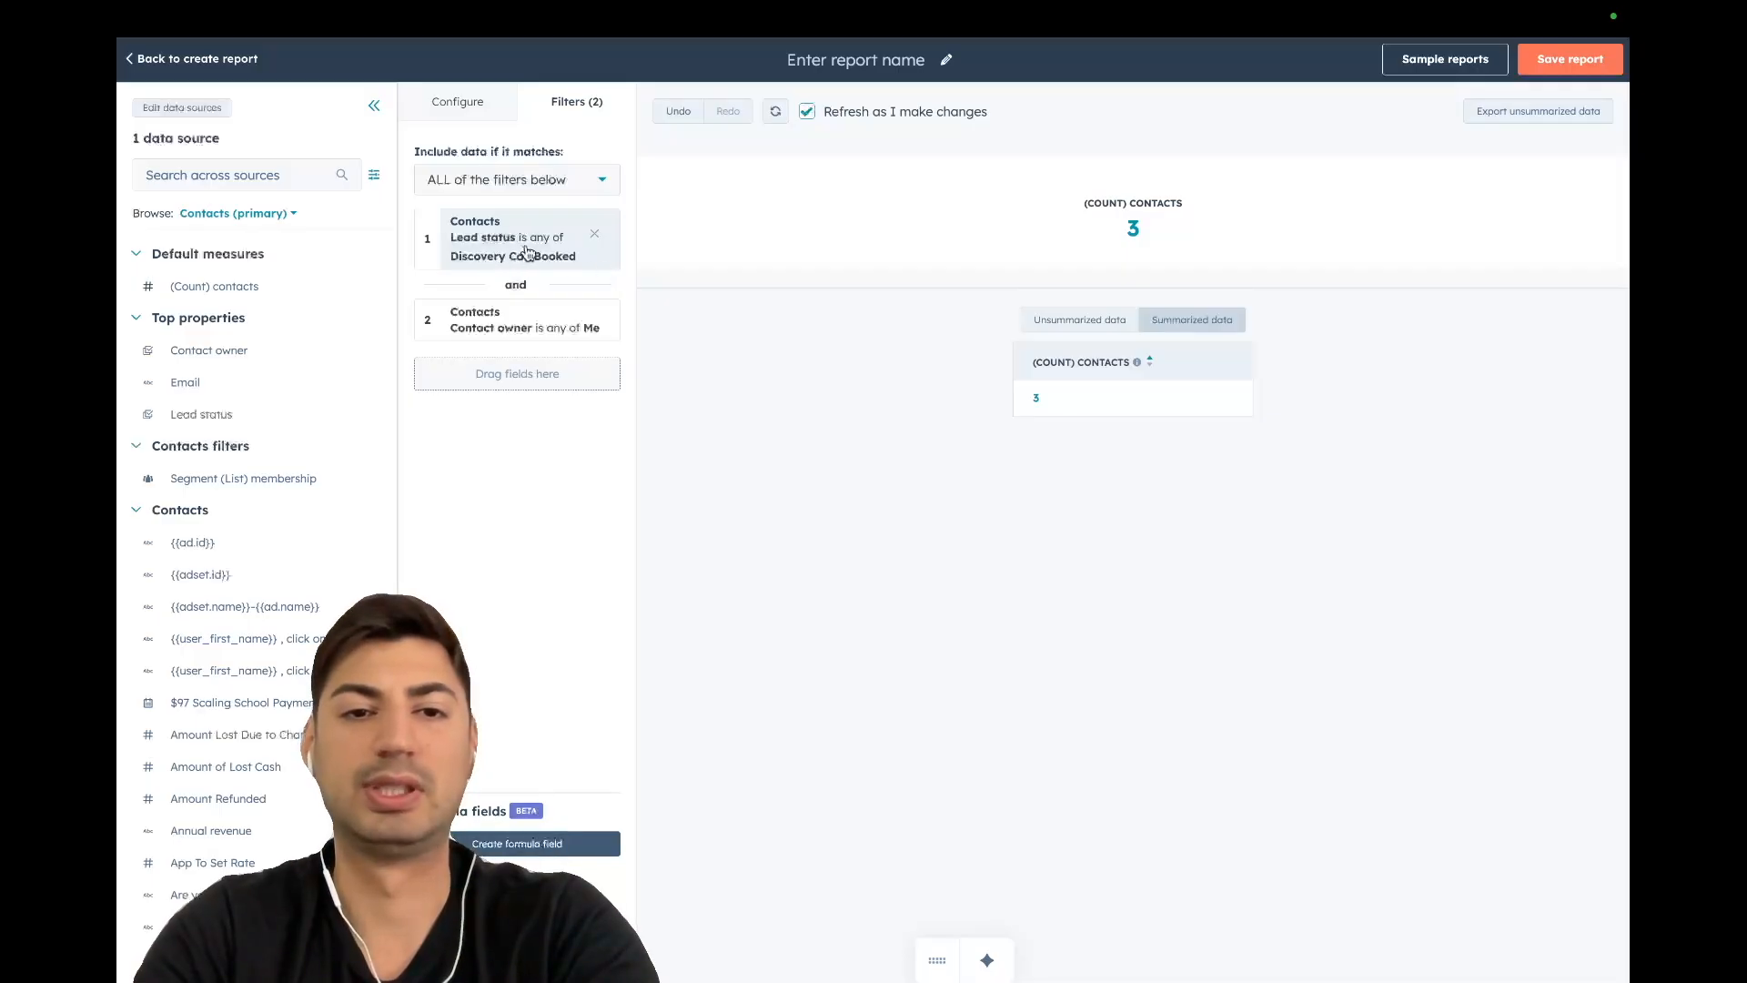
{"action": "left_click", "coordinate": [466, 115]}
Name the report Discover Calls
{"action": "mouse_move", "coordinate": [926, 5]}
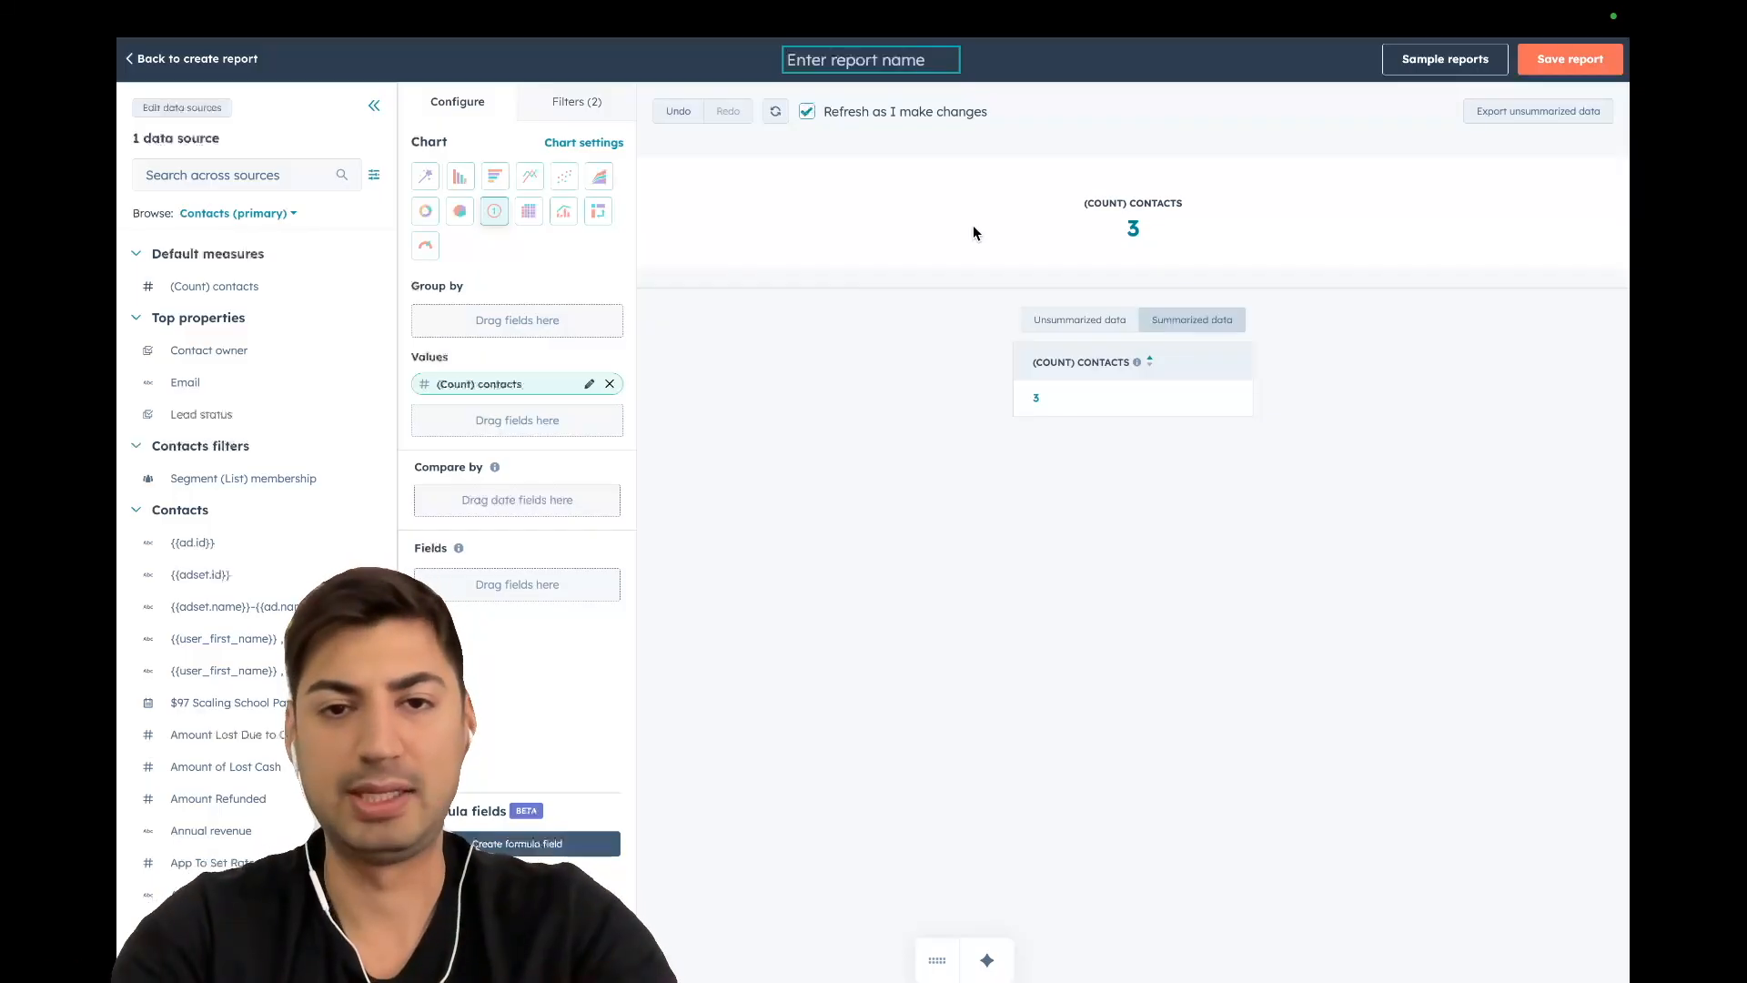
{"action": "left_click", "coordinate": [788, 61]}
{"action": "type", "text": "Discover "}
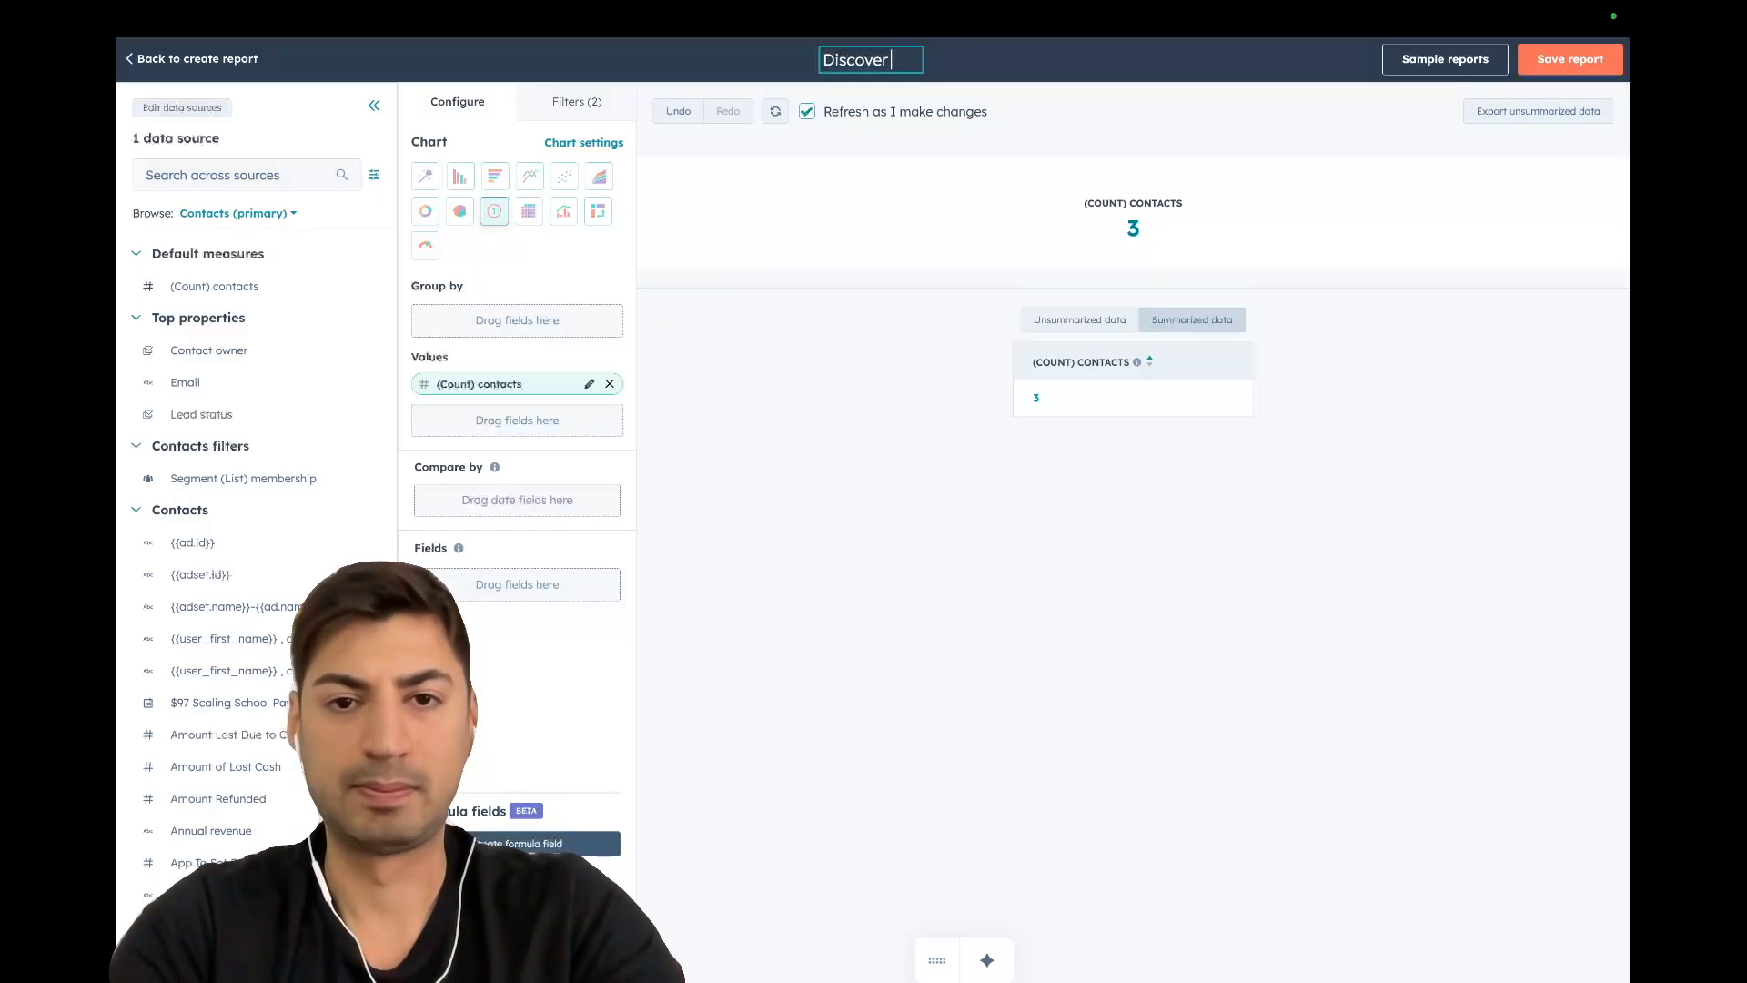
{"action": "type", "text": "Calls"}
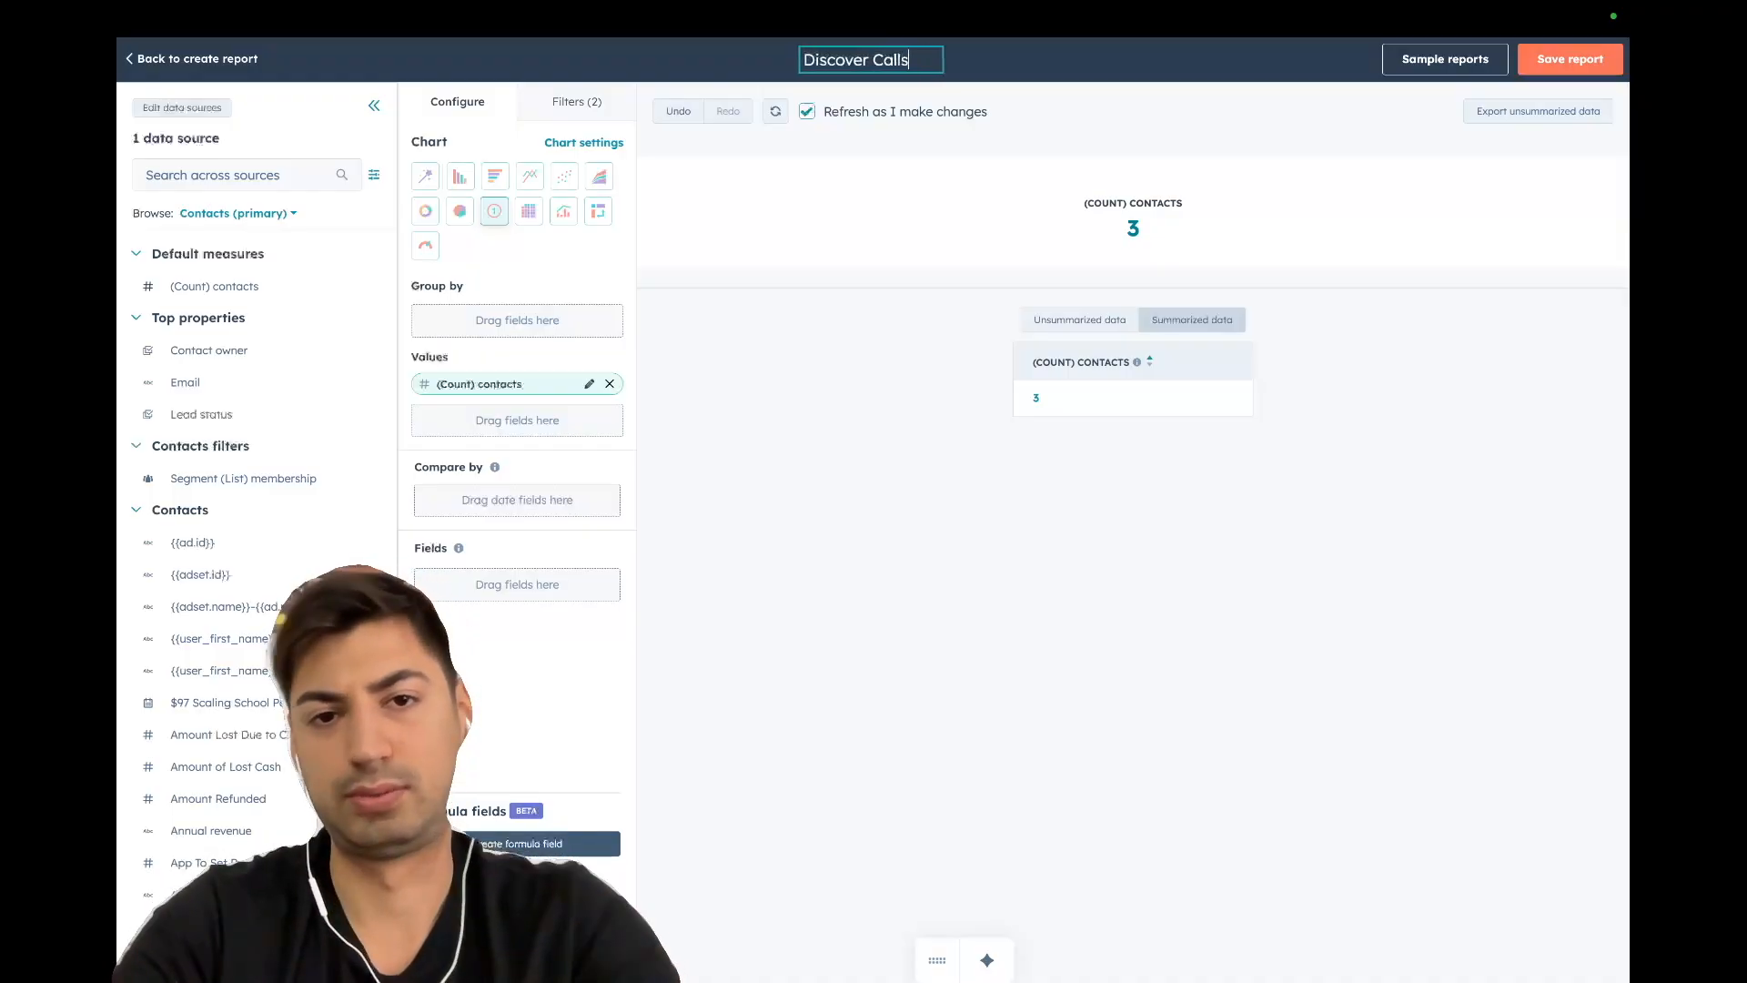
{"action": "key", "text": "Return"}
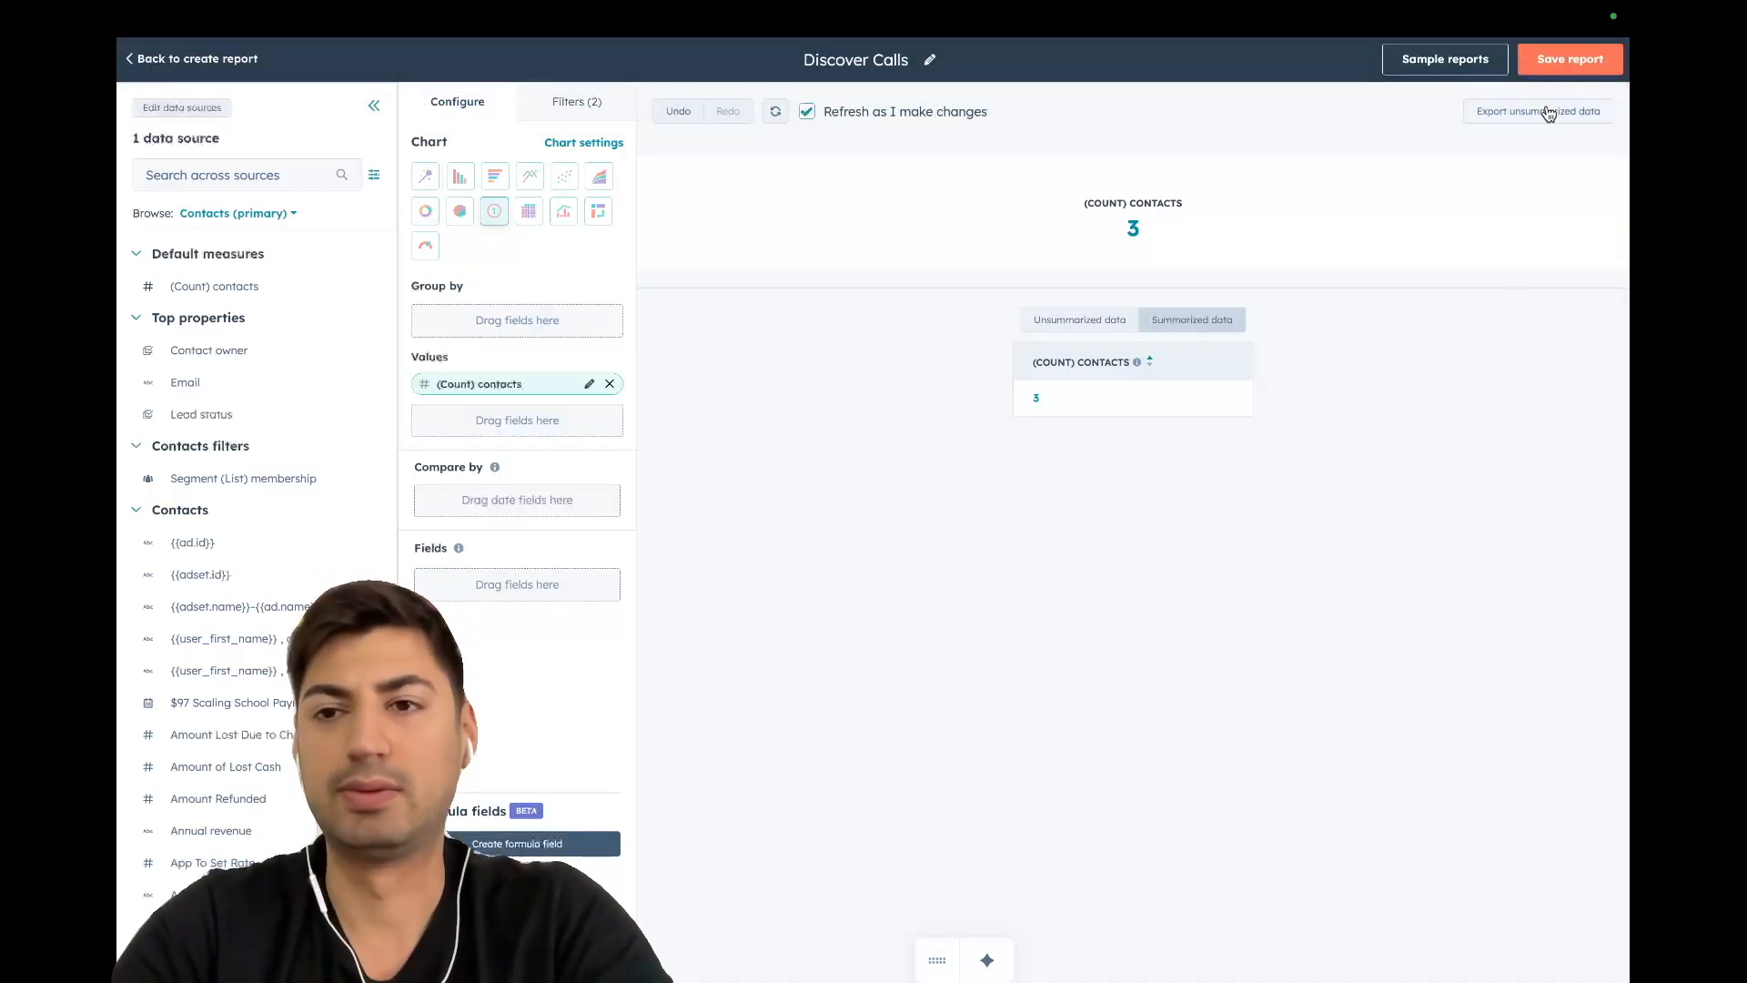
Save the report without adding it to a dashboard, leaving view and edit access for everyone
{"action": "left_click", "coordinate": [1560, 69]}
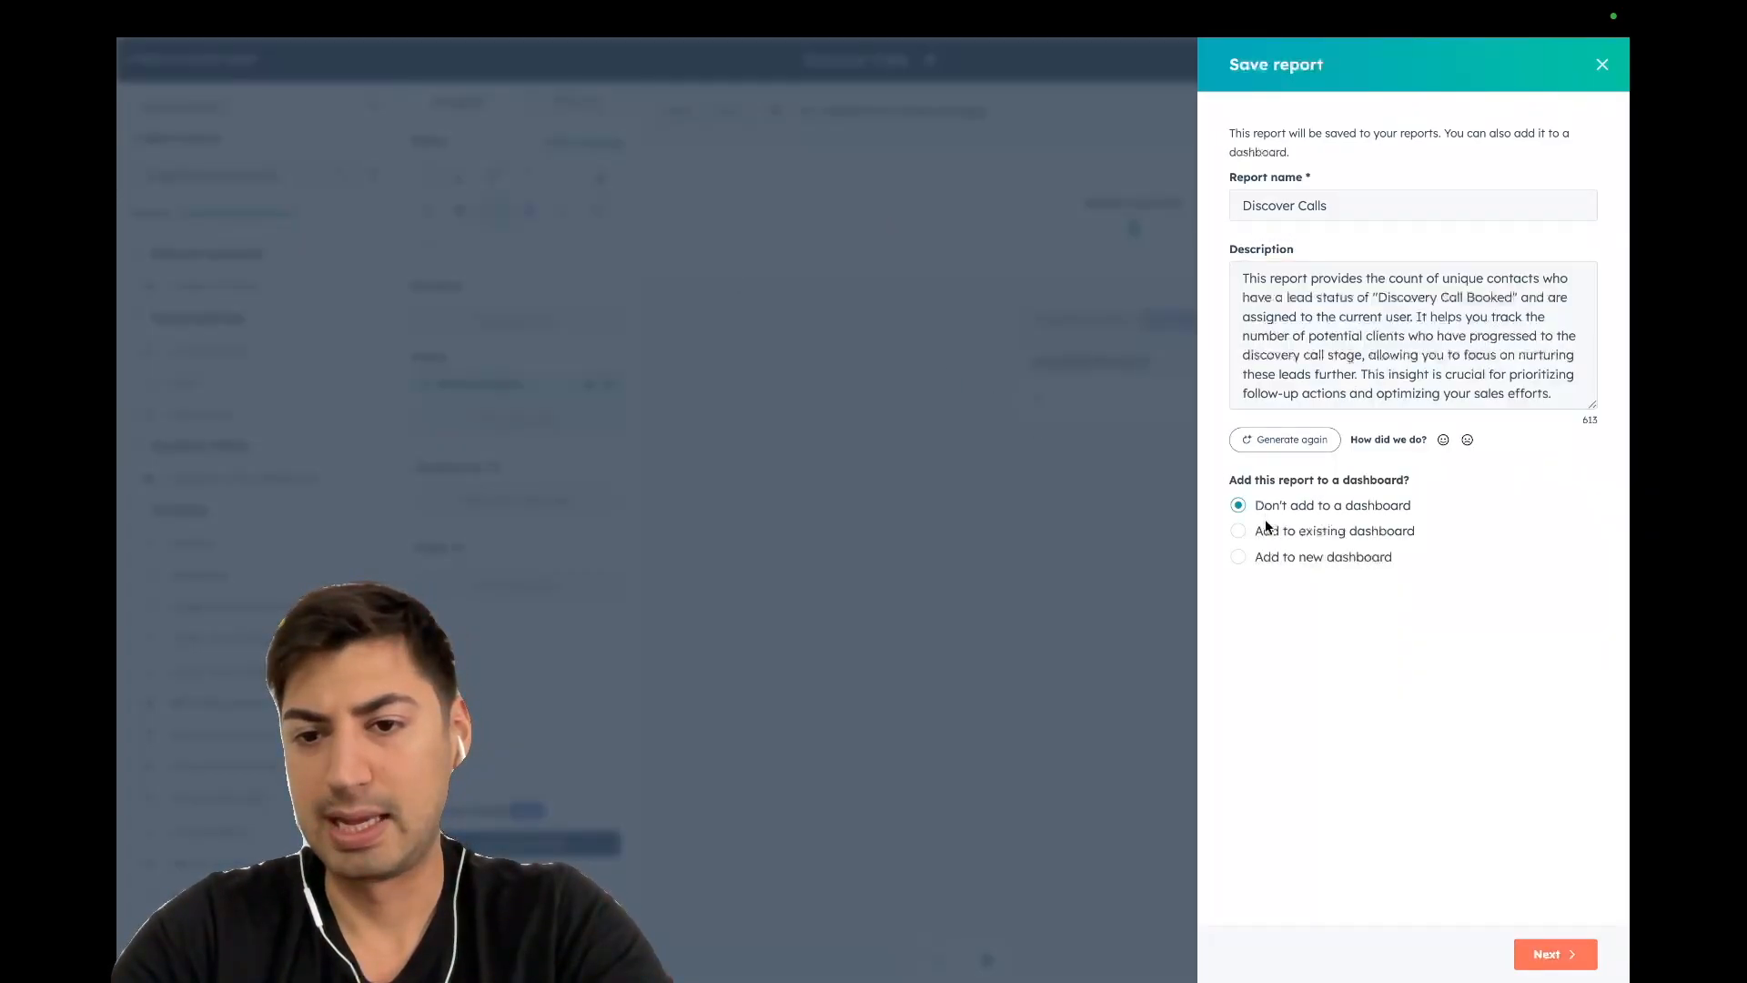
{"action": "left_click", "coordinate": [1332, 562]}
{"action": "left_click", "coordinate": [1300, 510]}
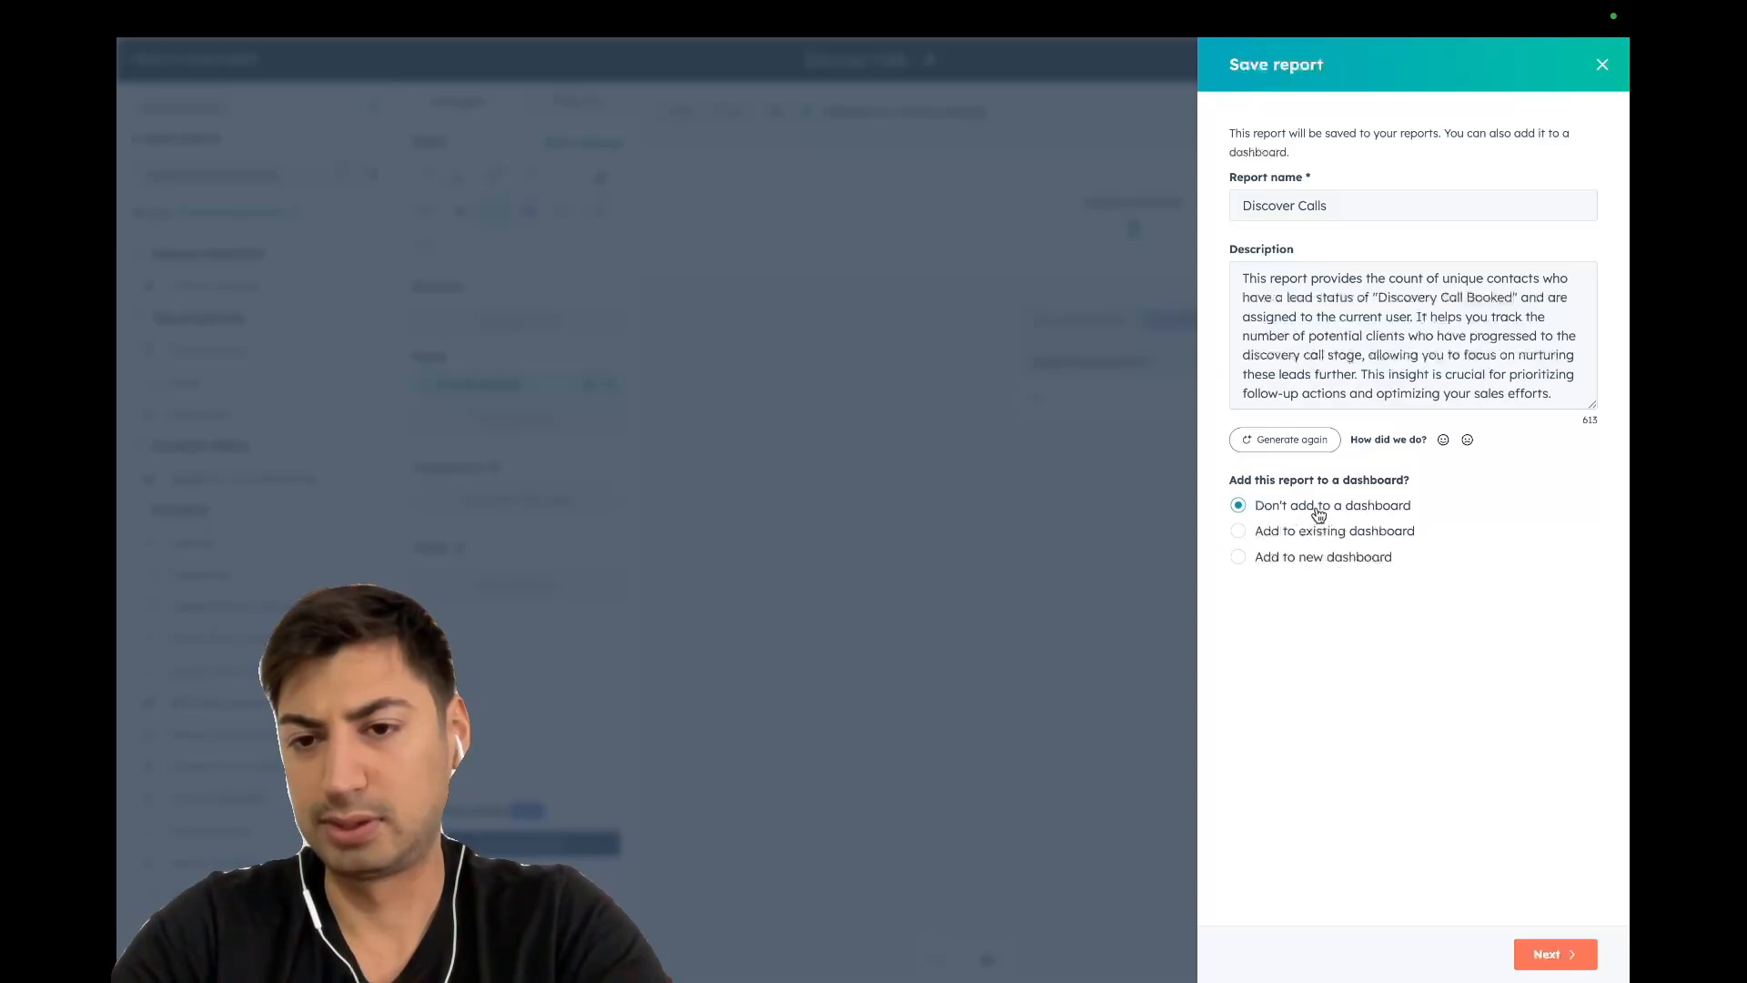
{"action": "left_click", "coordinate": [1551, 954]}
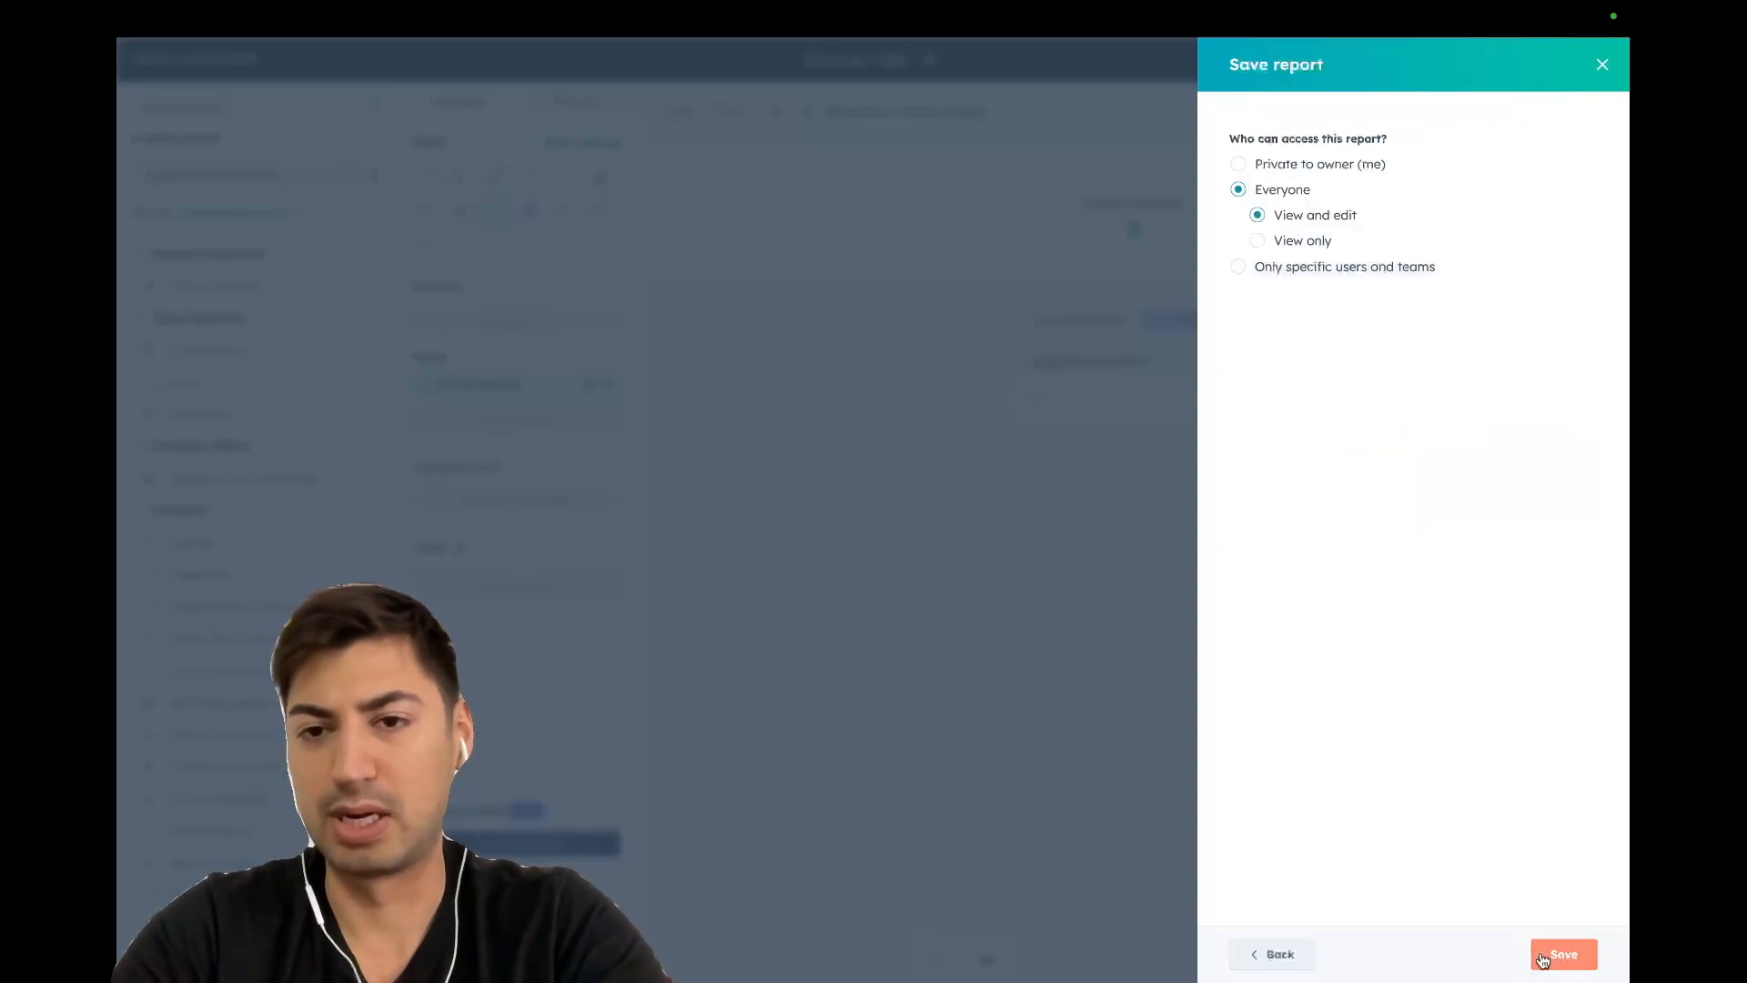
{"action": "left_click", "coordinate": [1561, 956]}
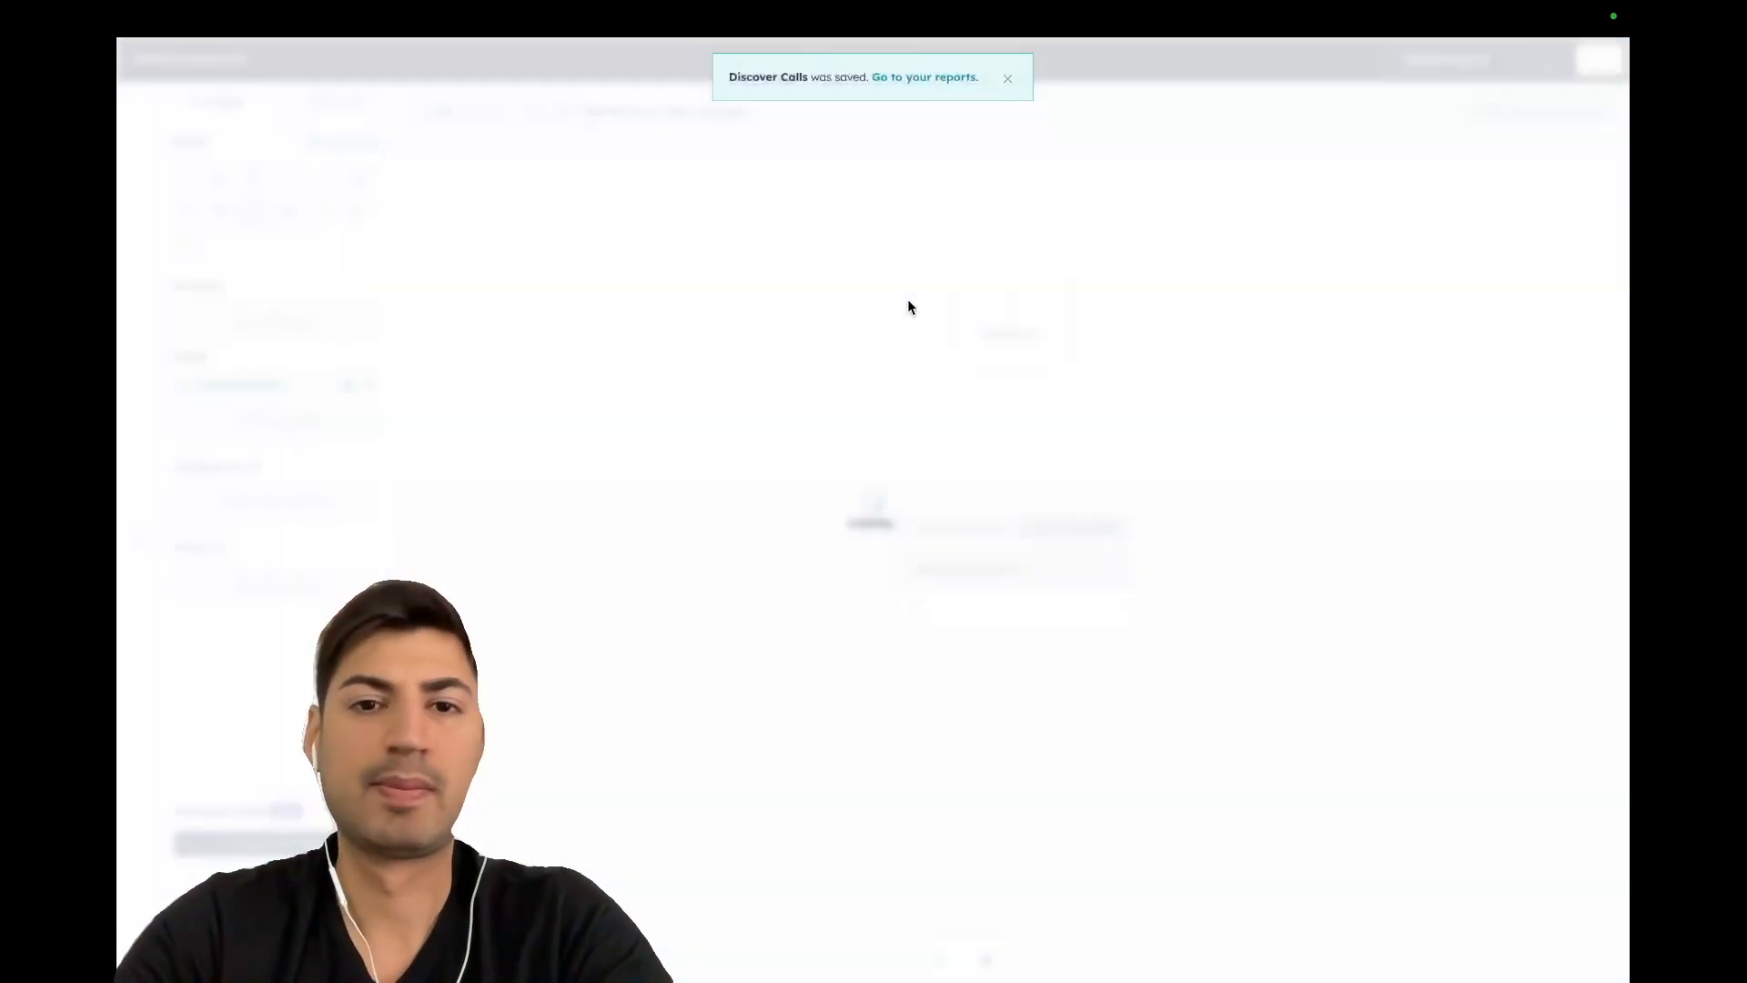
On the Business Stats dashboard, search the existing reports for "discovery ca" and add the Discovery Calls report
{"action": "mouse_move", "coordinate": [1236, 40]}
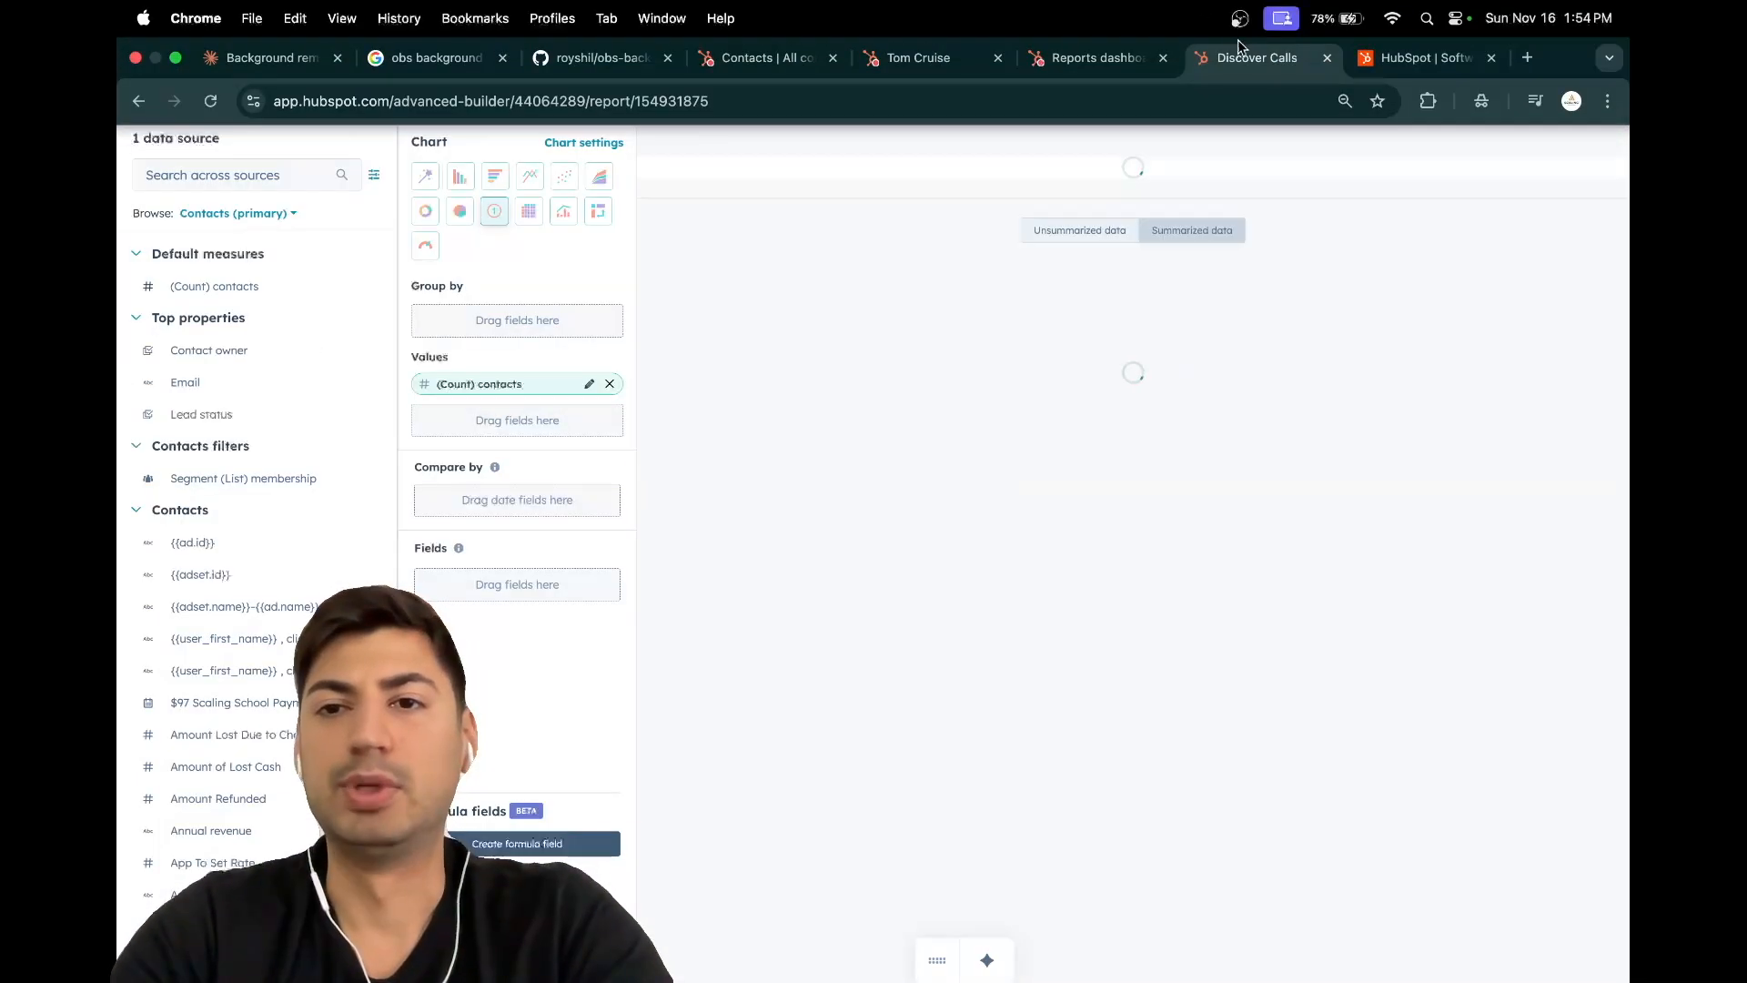
{"action": "left_click", "coordinate": [1117, 61]}
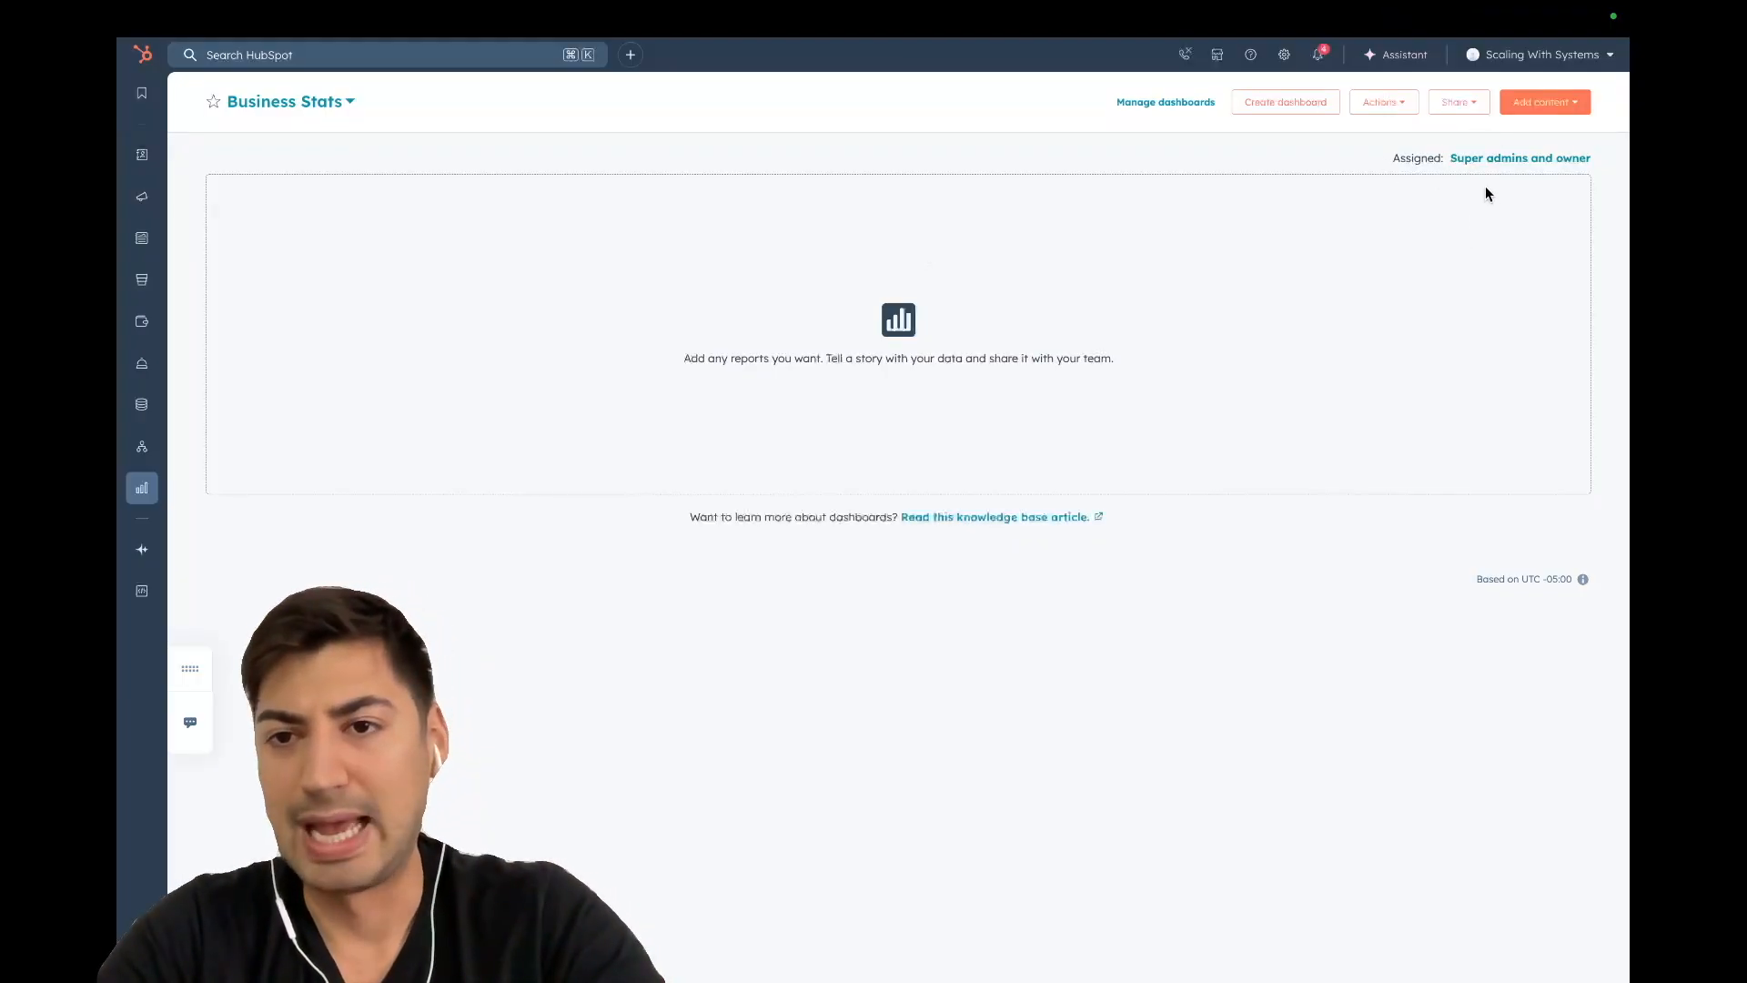
{"action": "left_click", "coordinate": [1395, 111]}
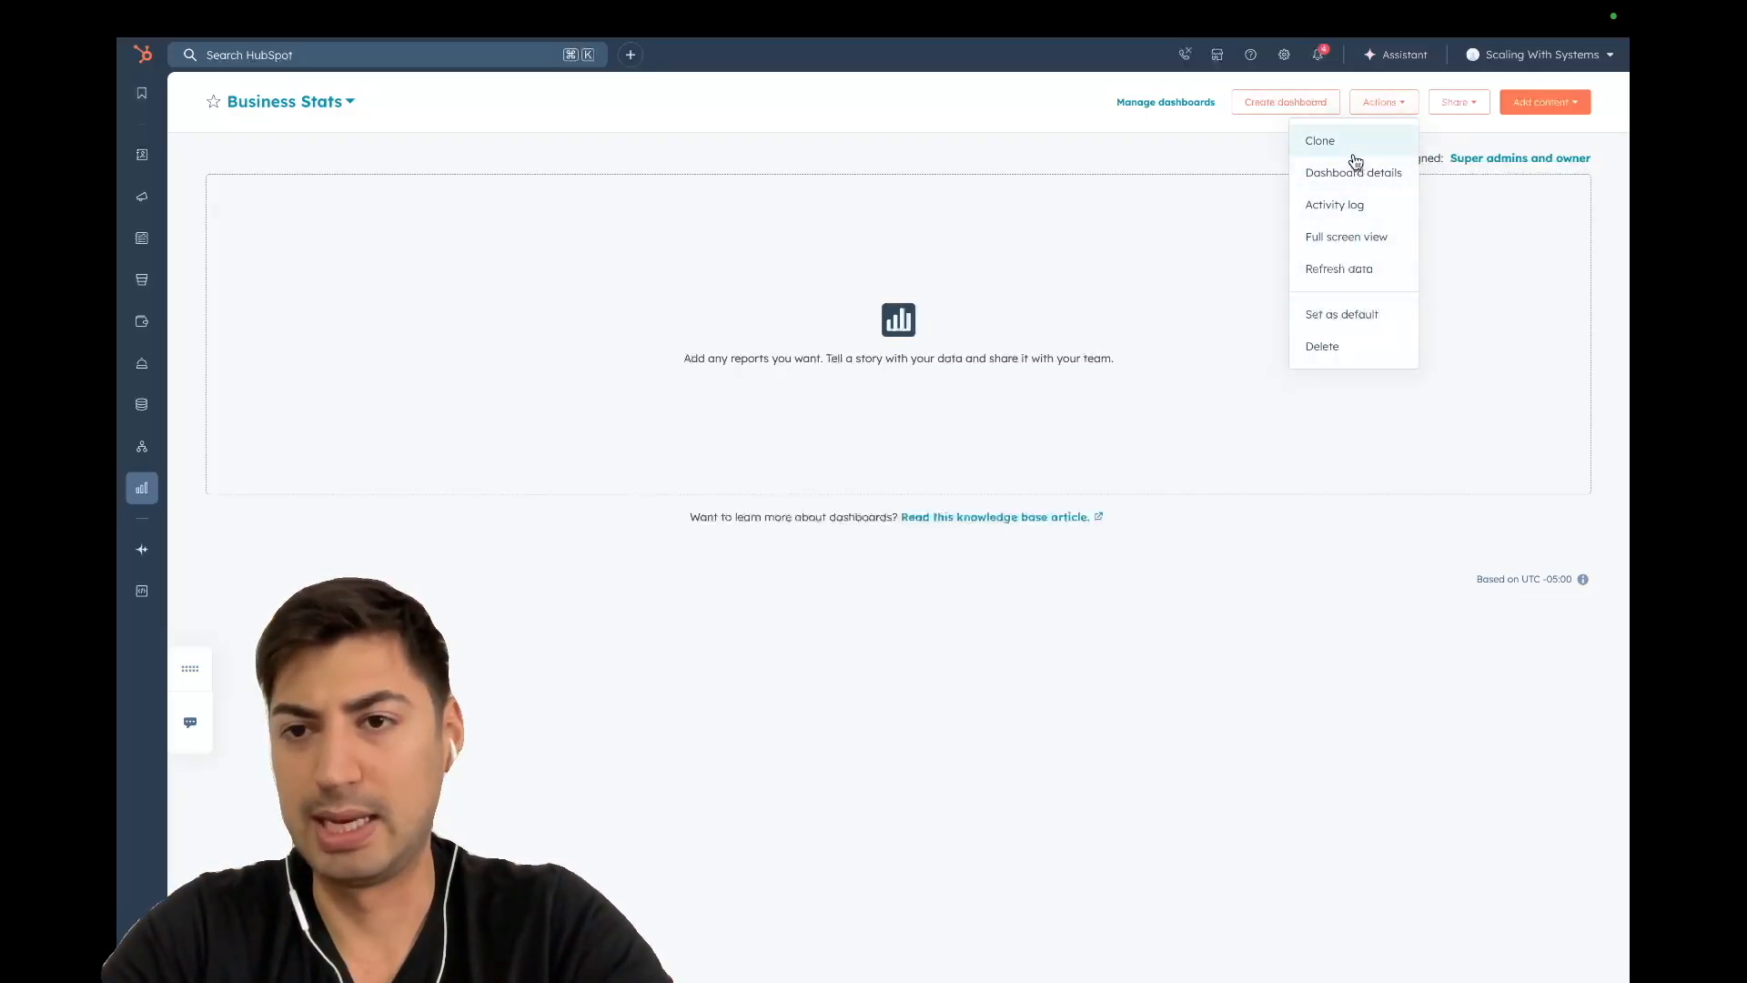
{"action": "left_click", "coordinate": [1531, 105]}
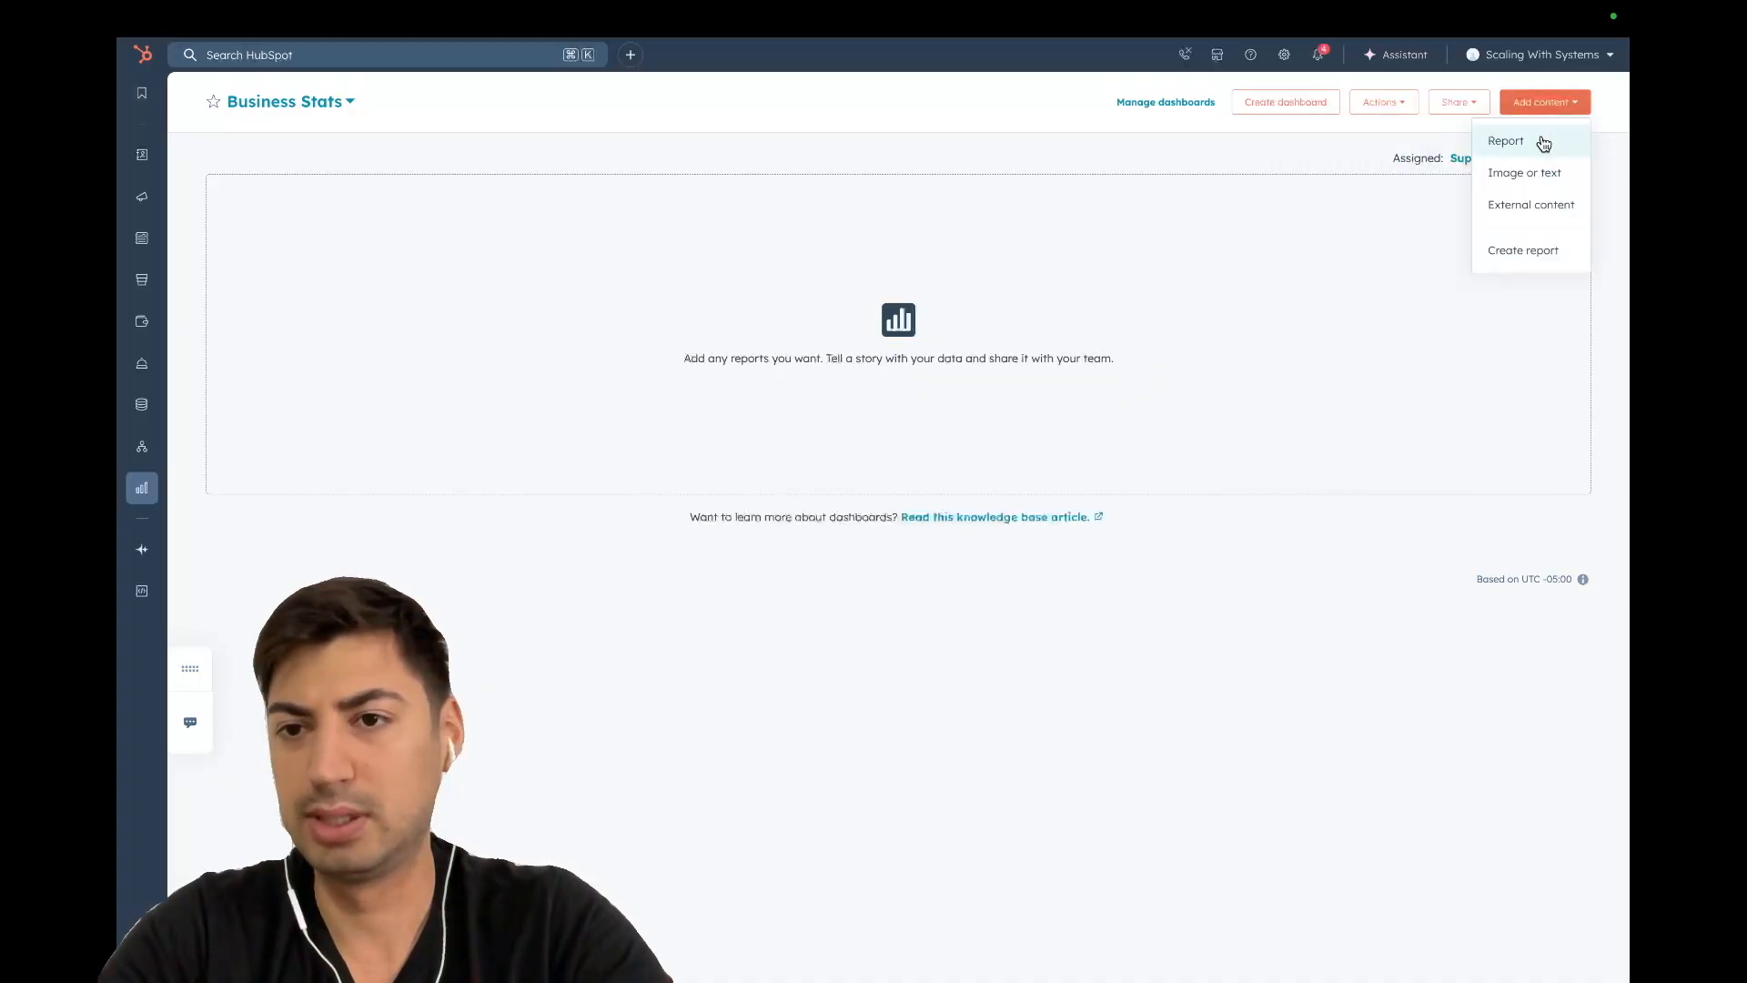
{"action": "left_click", "coordinate": [1542, 142]}
{"action": "left_click", "coordinate": [1428, 154]}
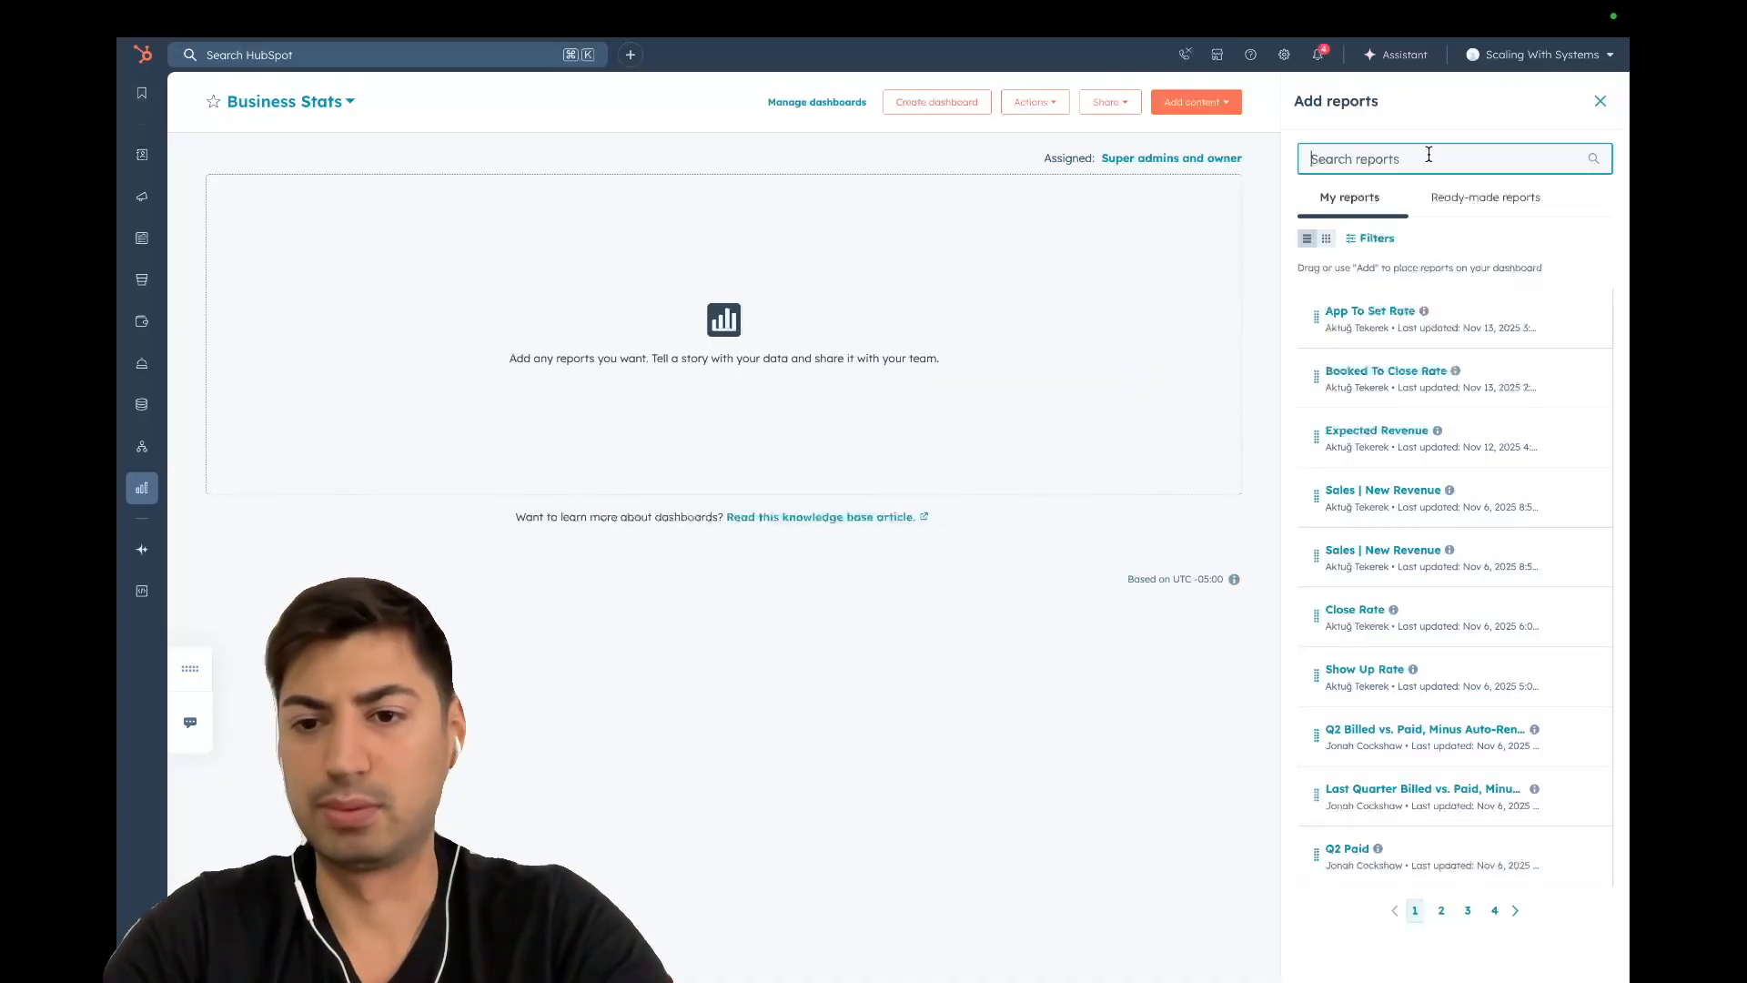
{"action": "type", "text": "discovery ca"}
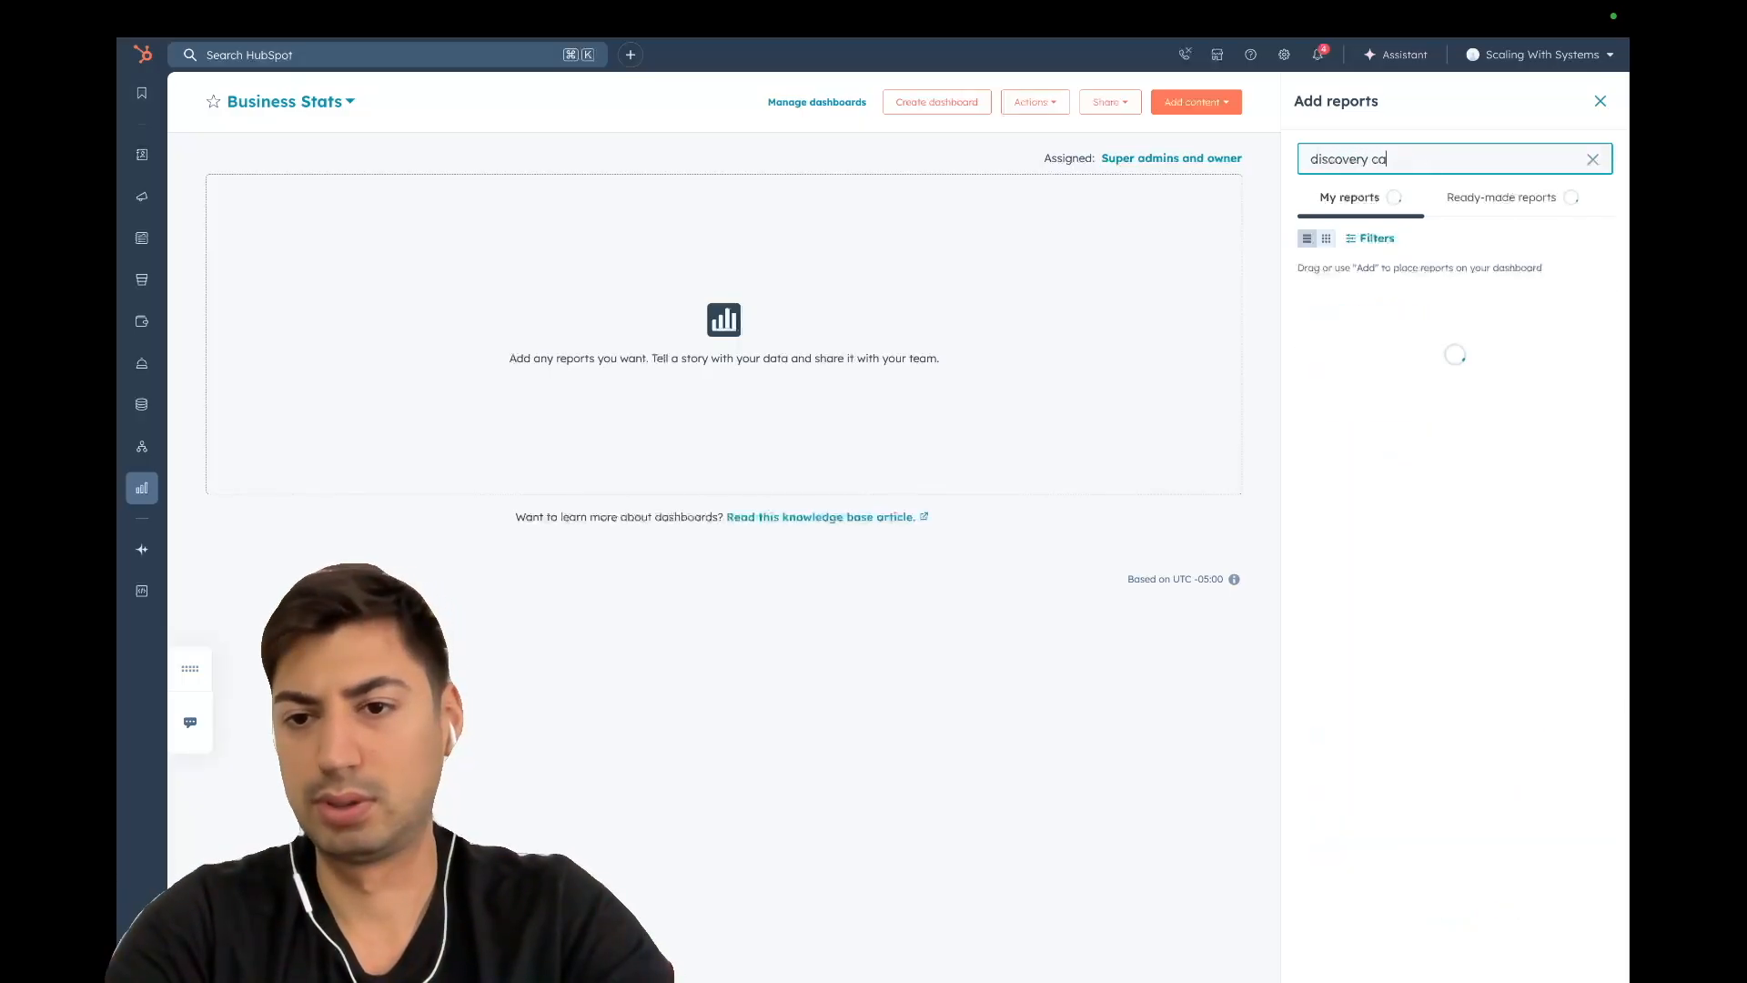
{"action": "left_click", "coordinate": [1568, 326]}
{"action": "left_click", "coordinate": [737, 240]}
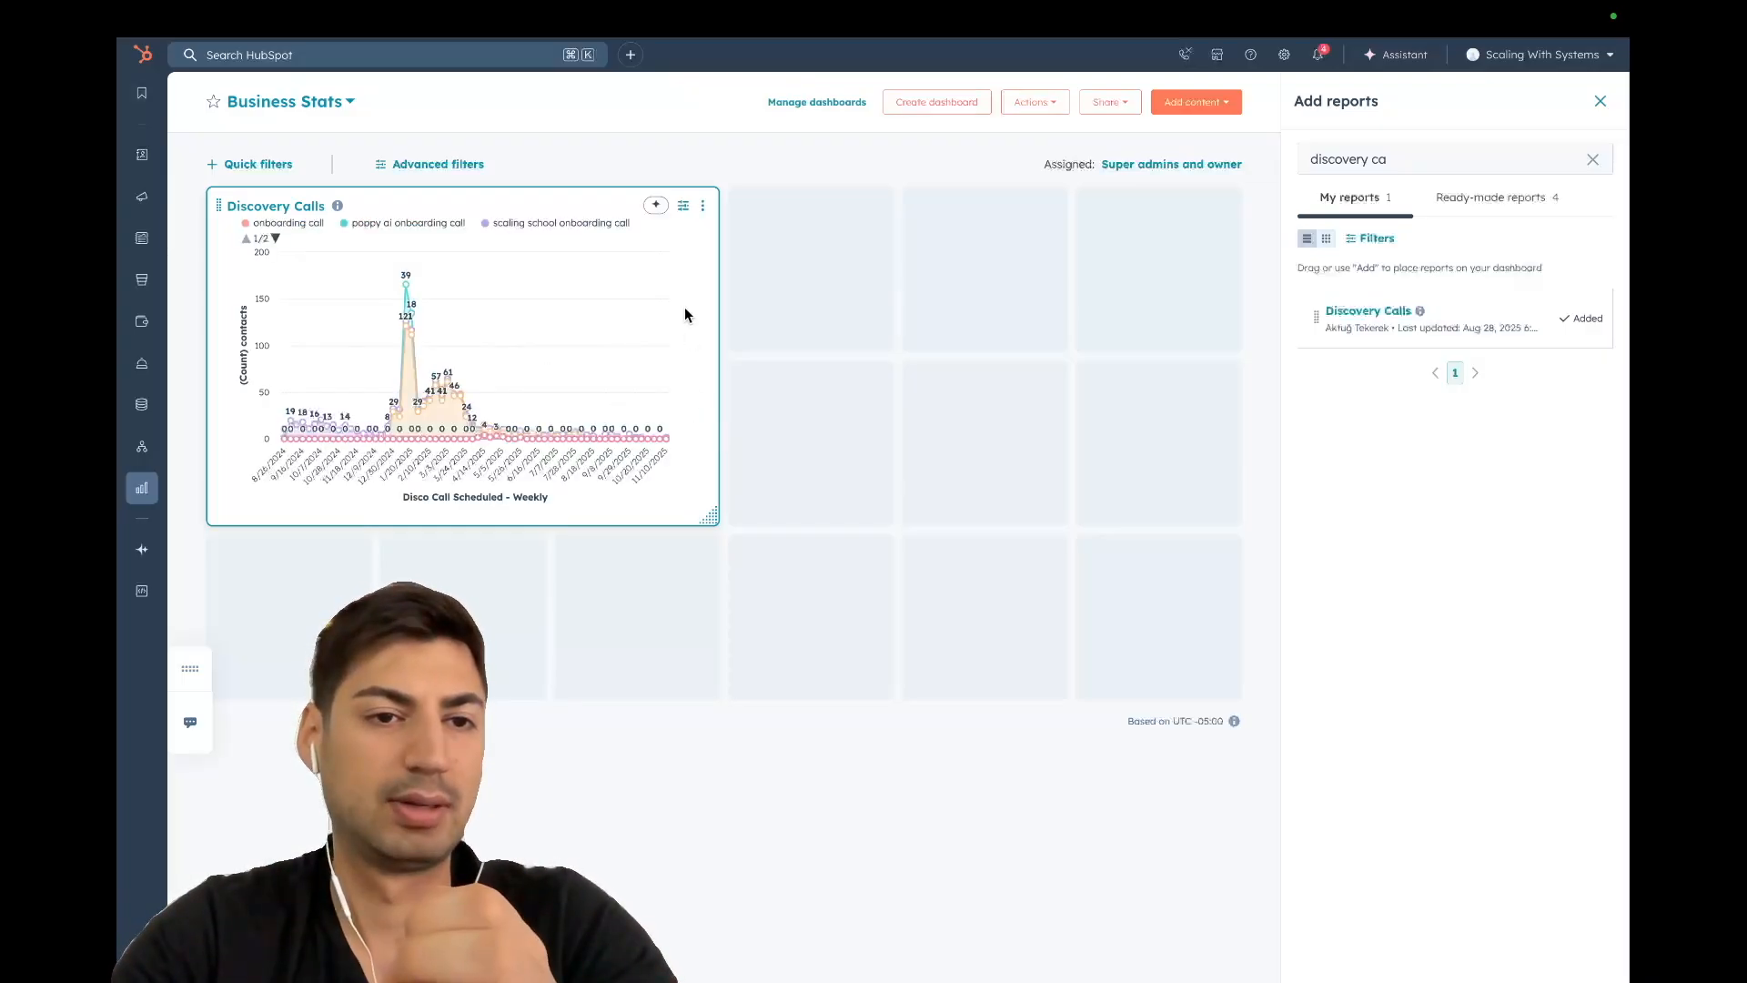
Delete the old Discovery Calls report from the dashboard and search the available reports for "discovery"
{"action": "left_click", "coordinate": [702, 206]}
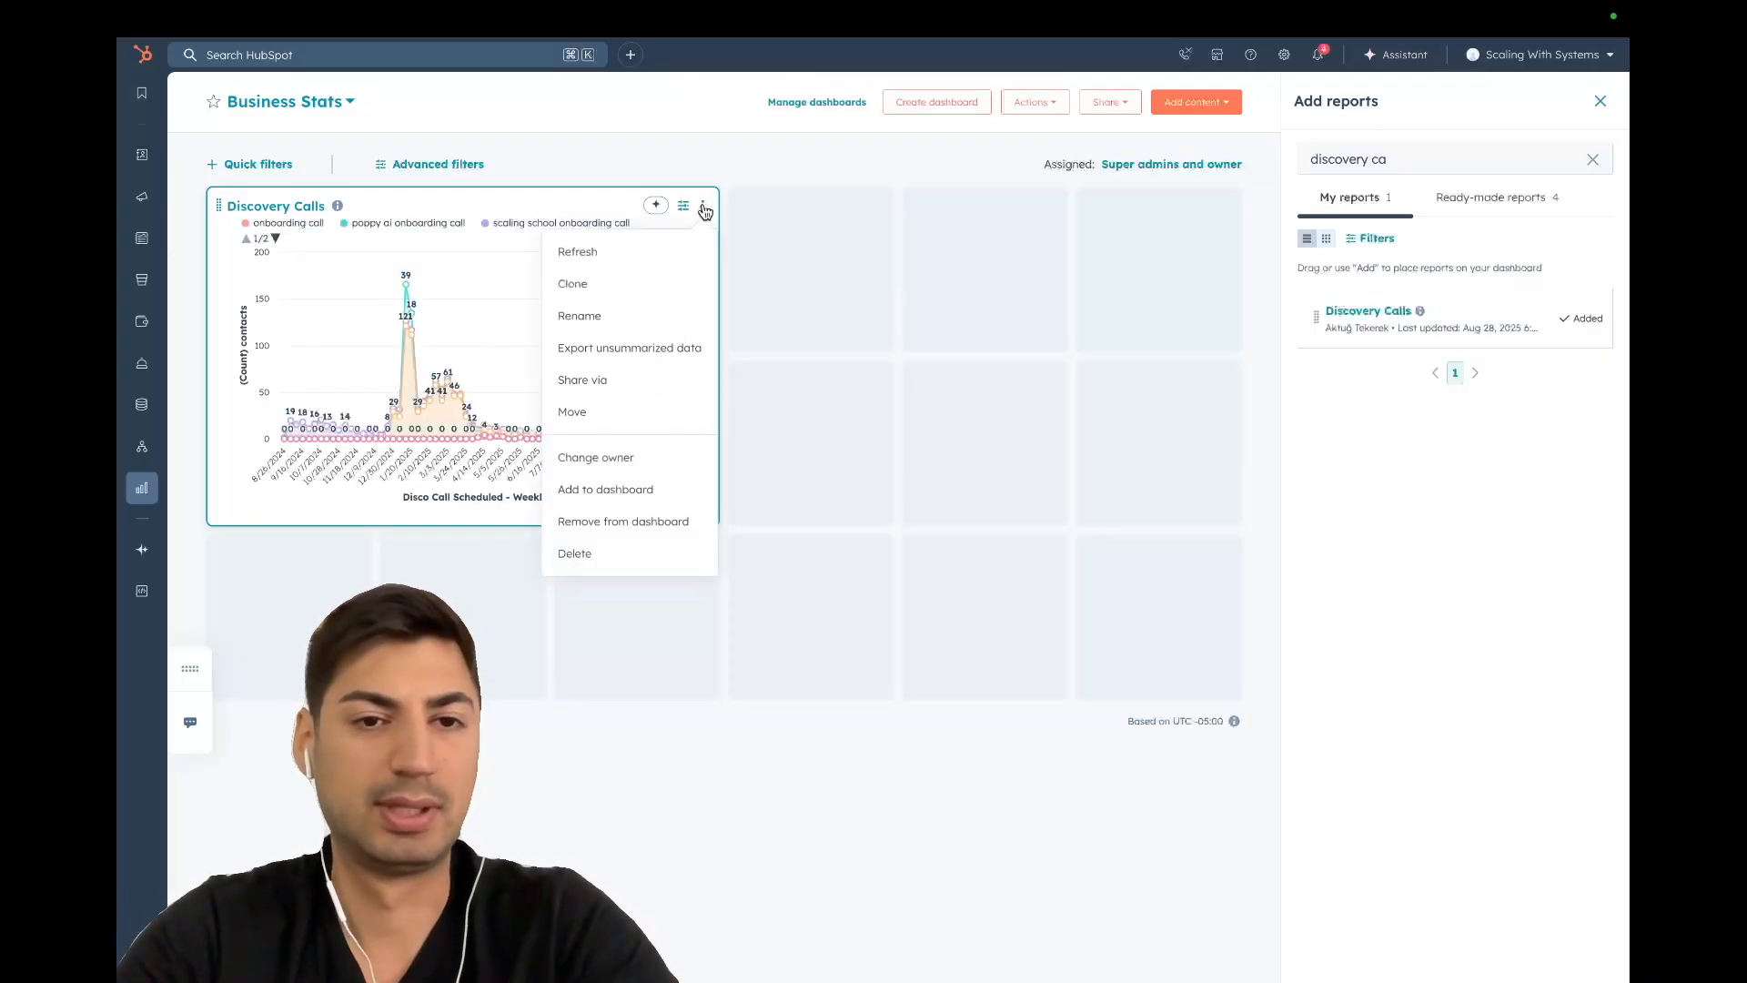
{"action": "left_click", "coordinate": [609, 569]}
{"action": "left_click", "coordinate": [680, 460]}
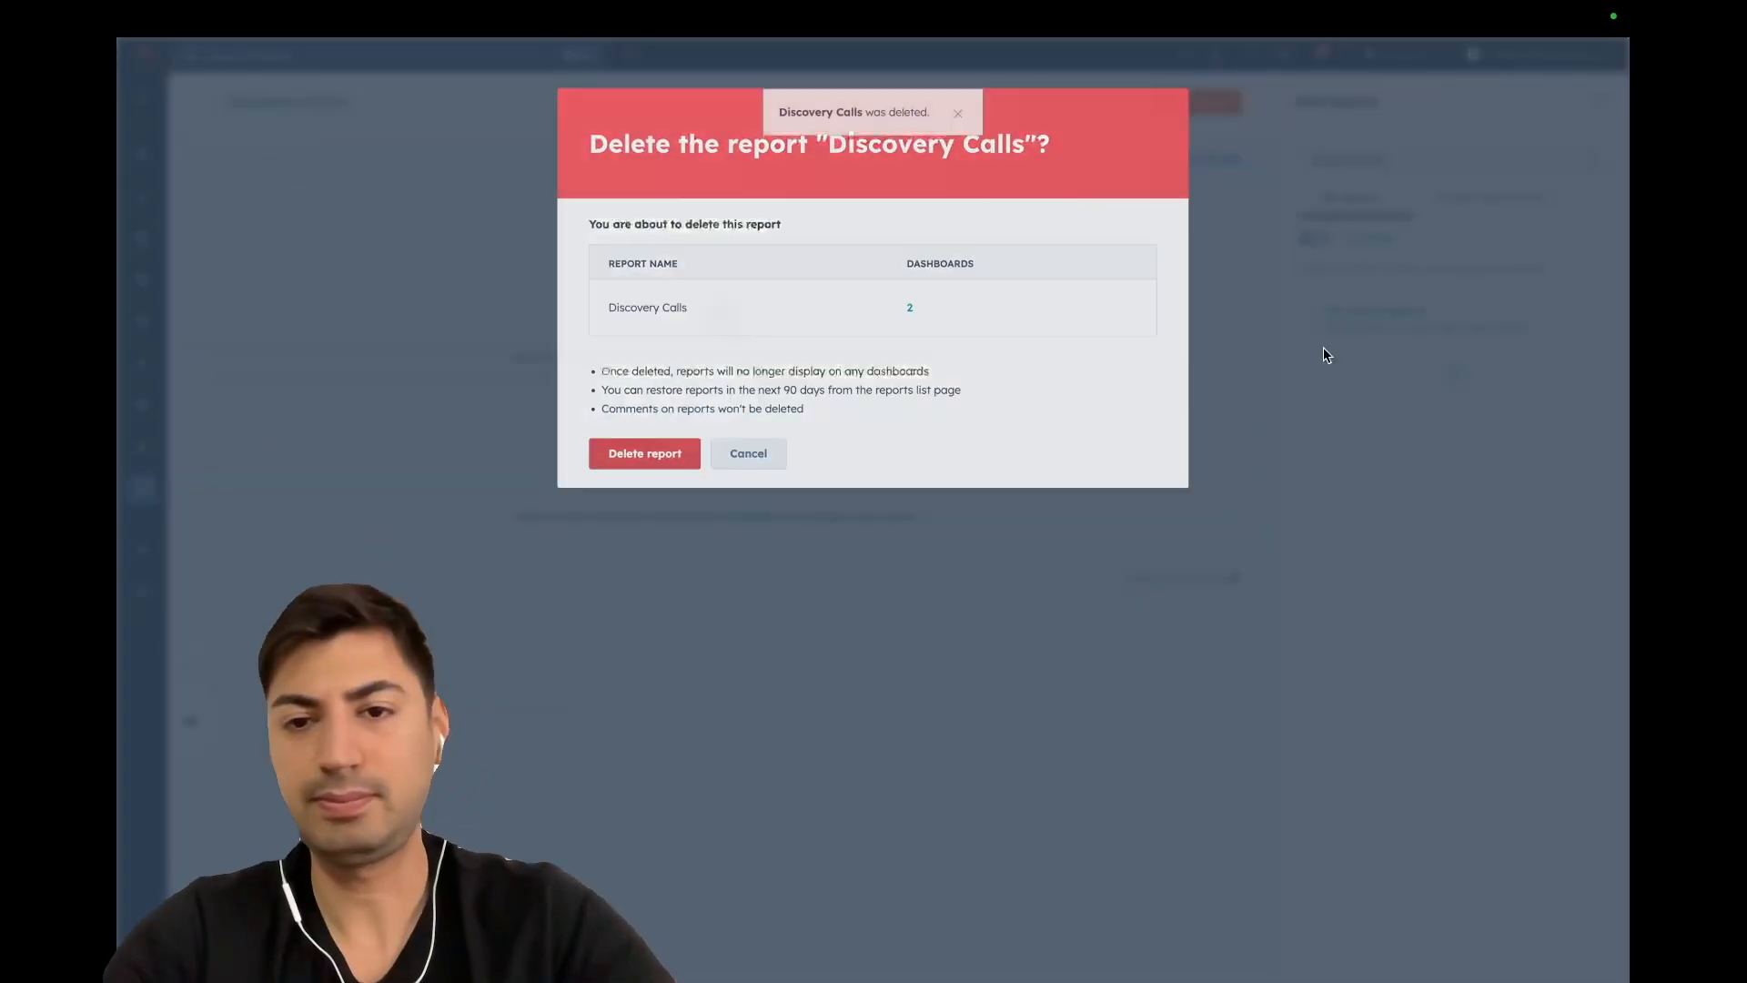
{"action": "left_click", "coordinate": [1436, 157]}
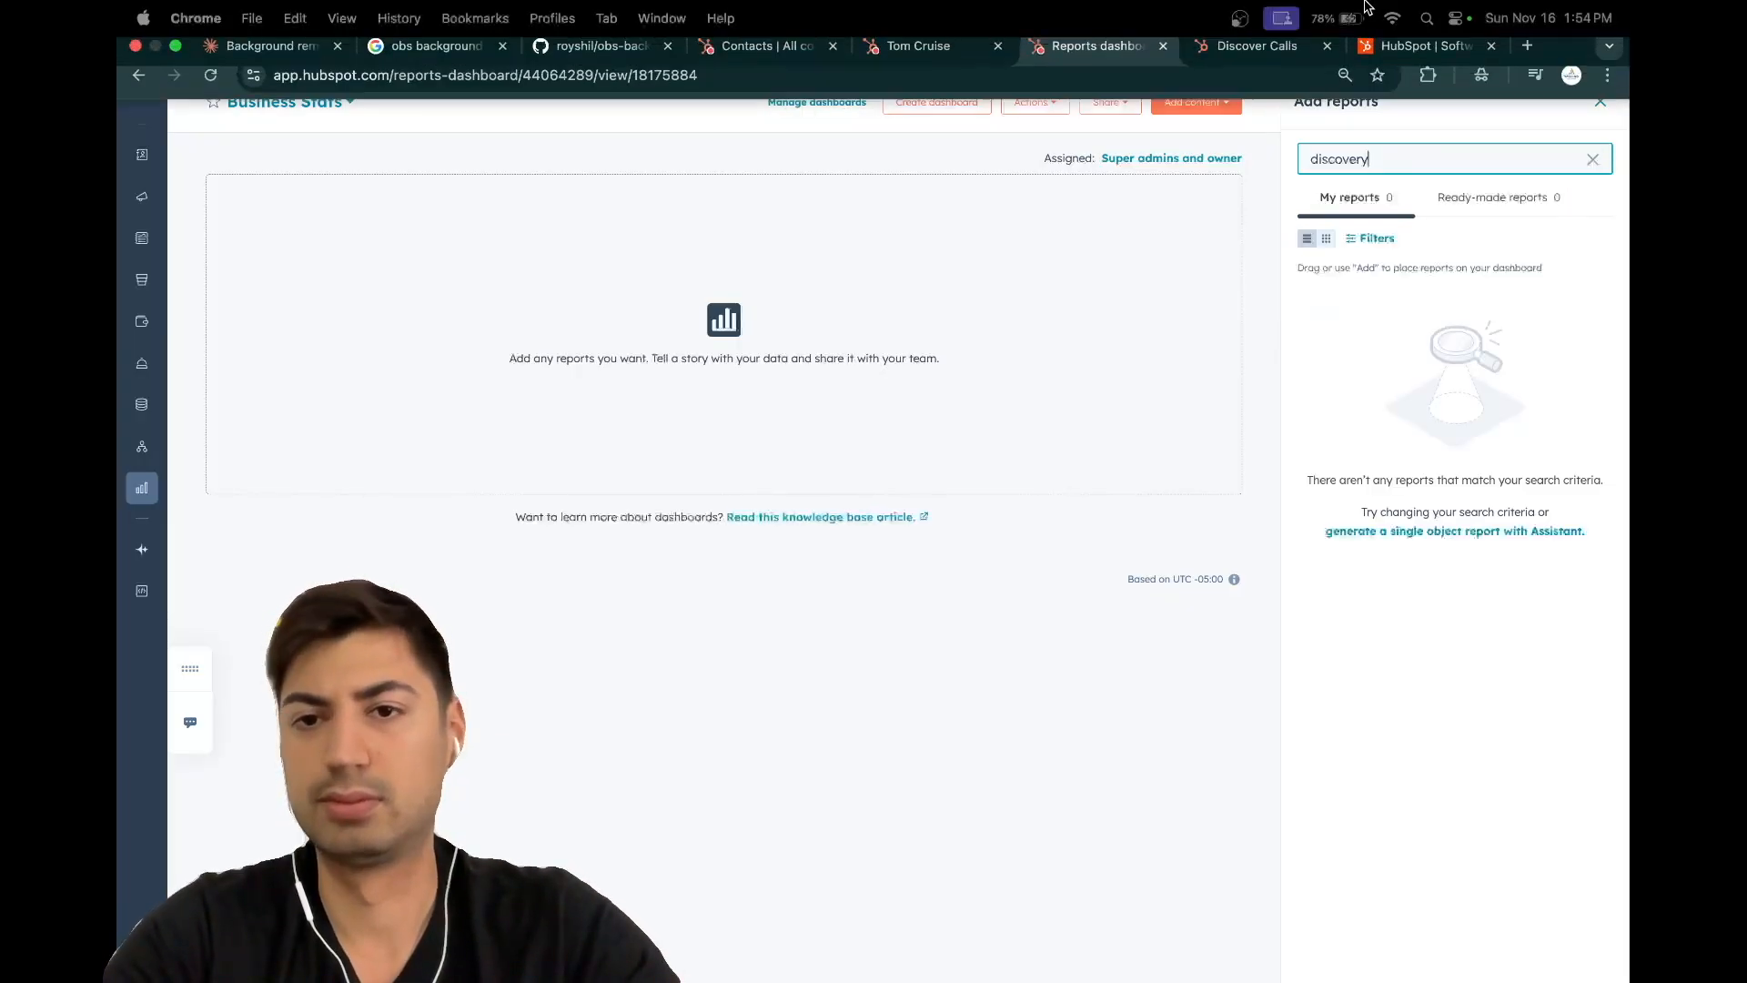
Rename the saved Discover Calls report to Discovery Calls, then return to the Business Stats dashboard and close its report search
{"action": "left_click", "coordinate": [1255, 59]}
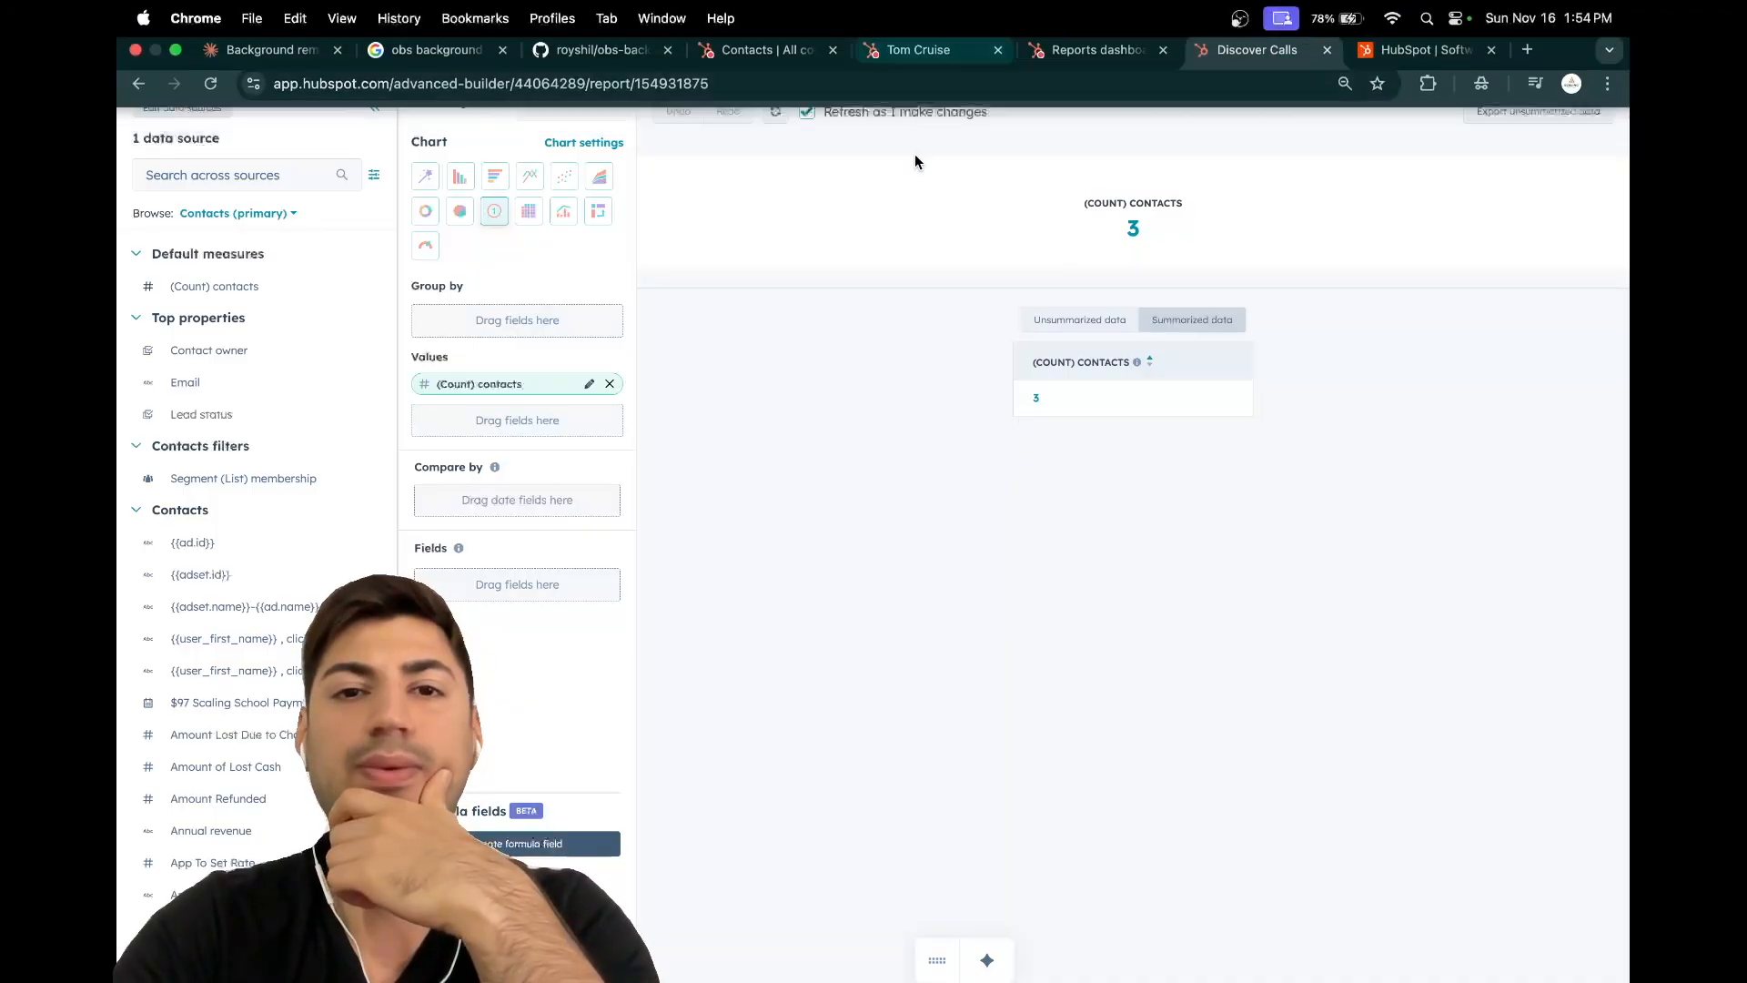
{"action": "left_click", "coordinate": [847, 60]}
{"action": "type", "text": "y Calls"}
{"action": "key", "text": "Return"}
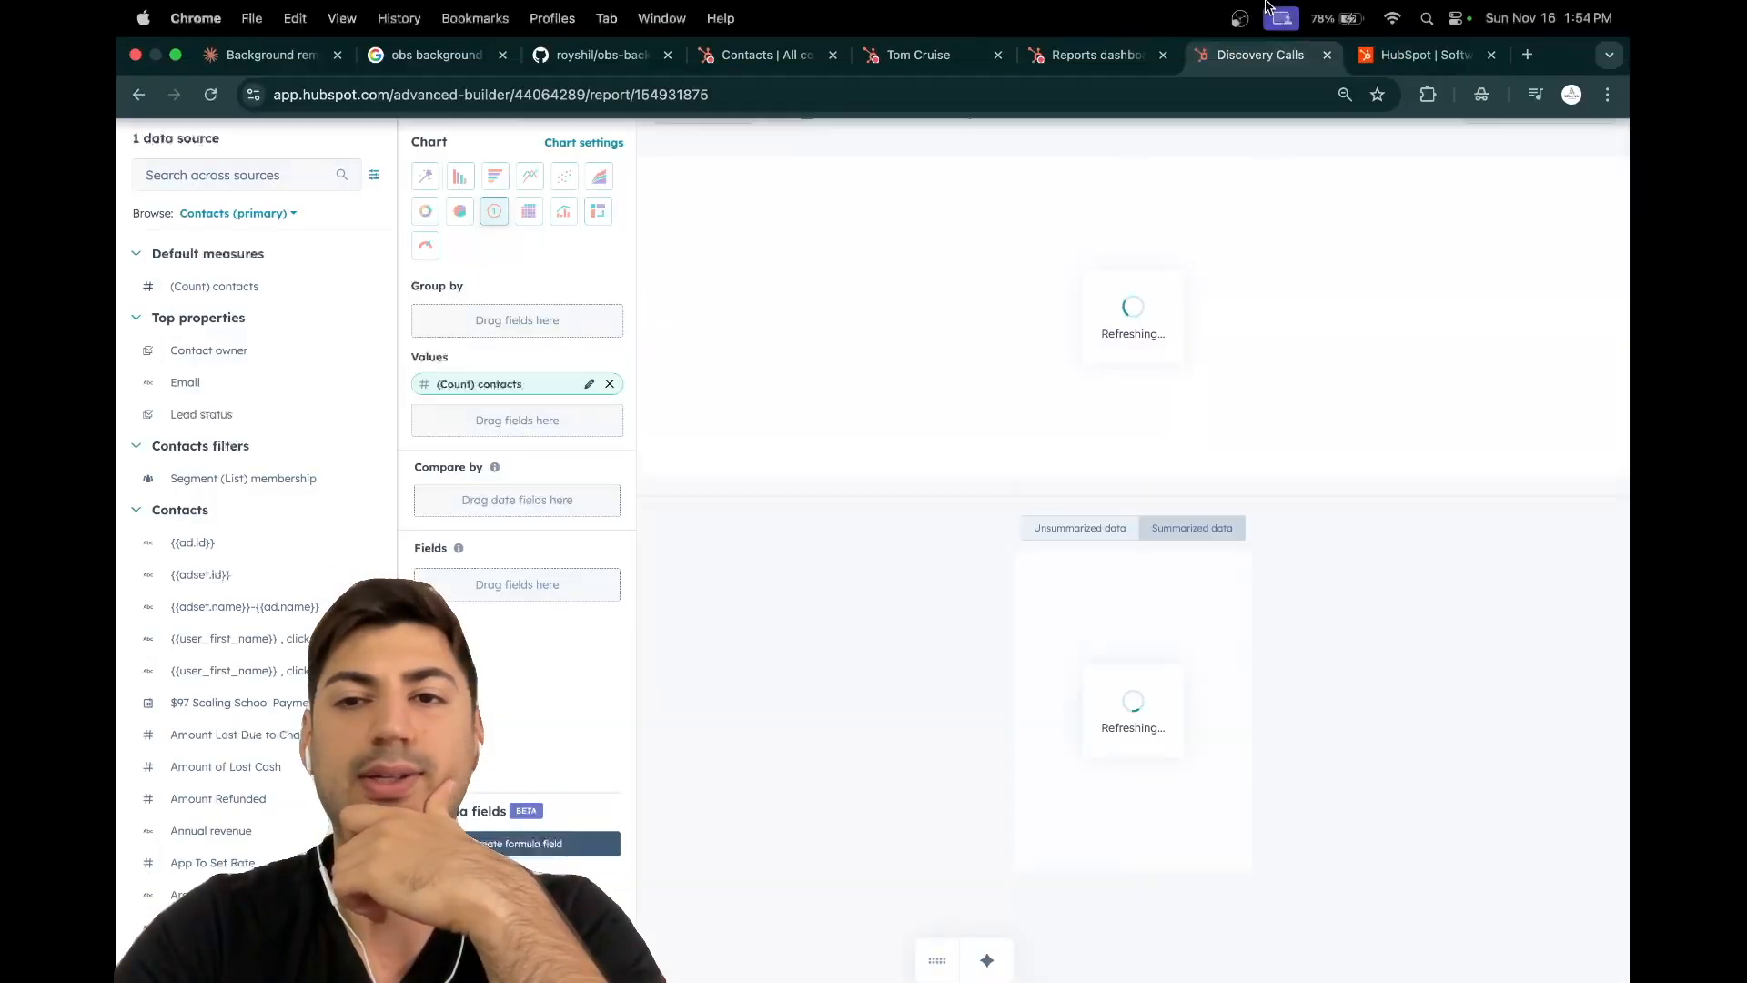
{"action": "left_click", "coordinate": [1096, 57]}
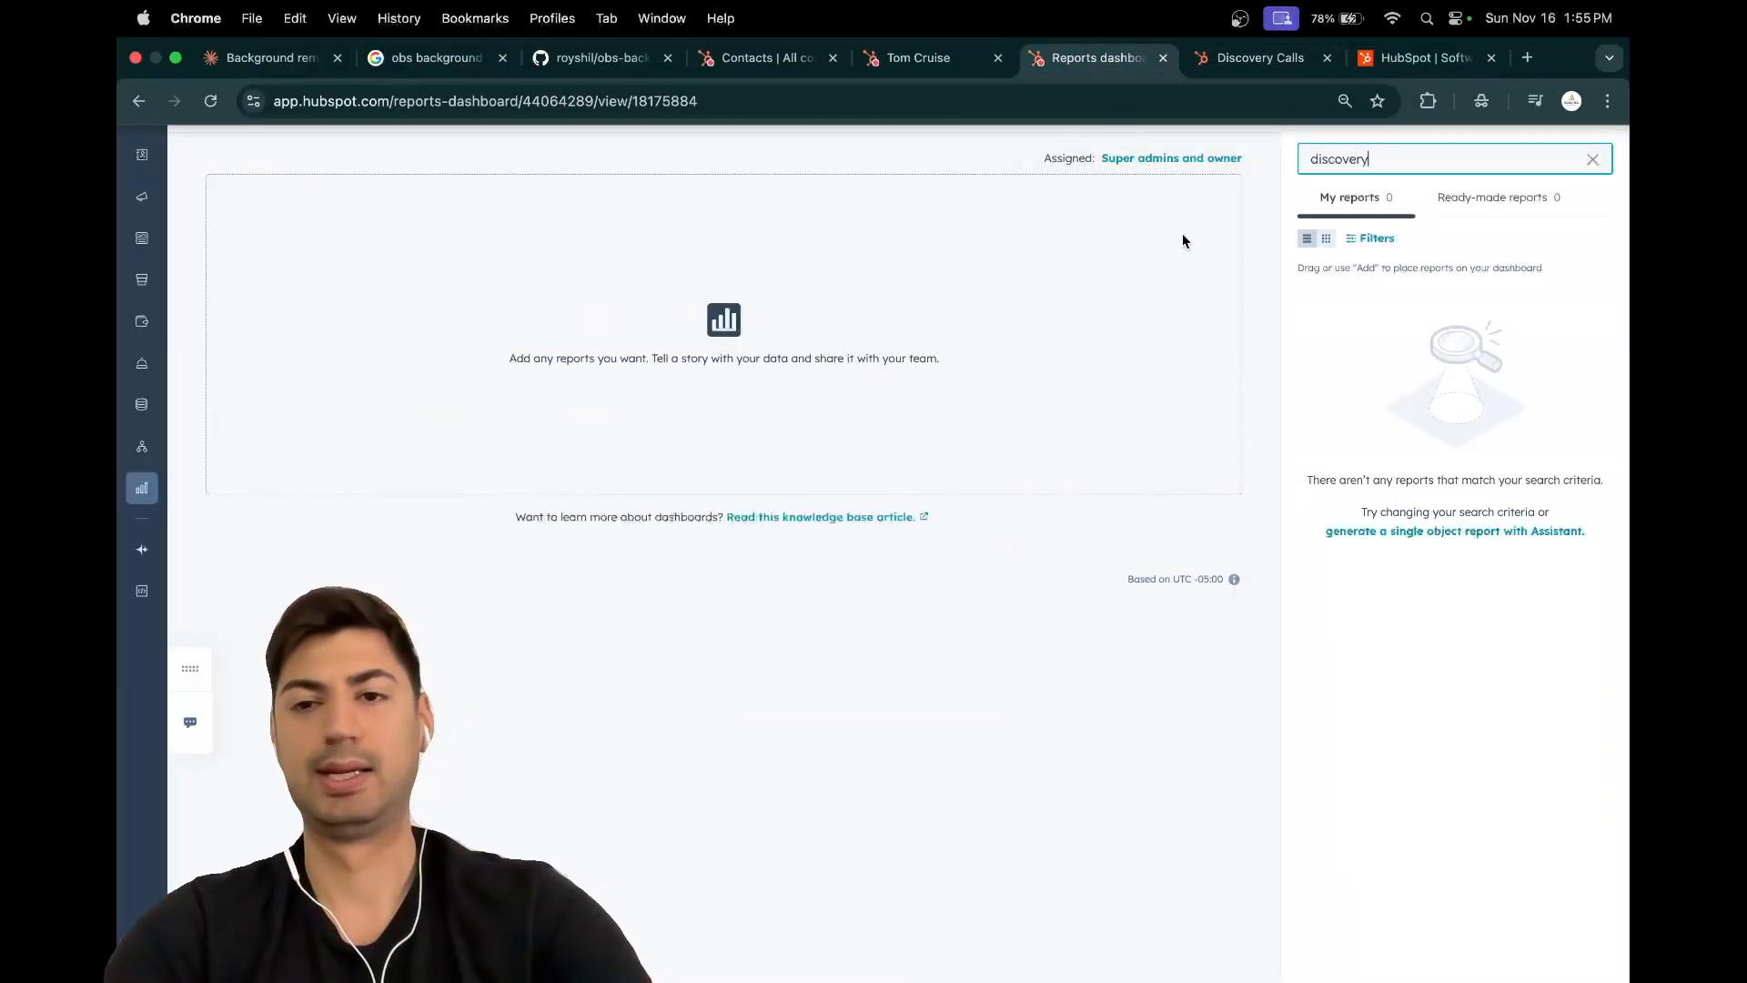
{"action": "left_click", "coordinate": [1603, 104]}
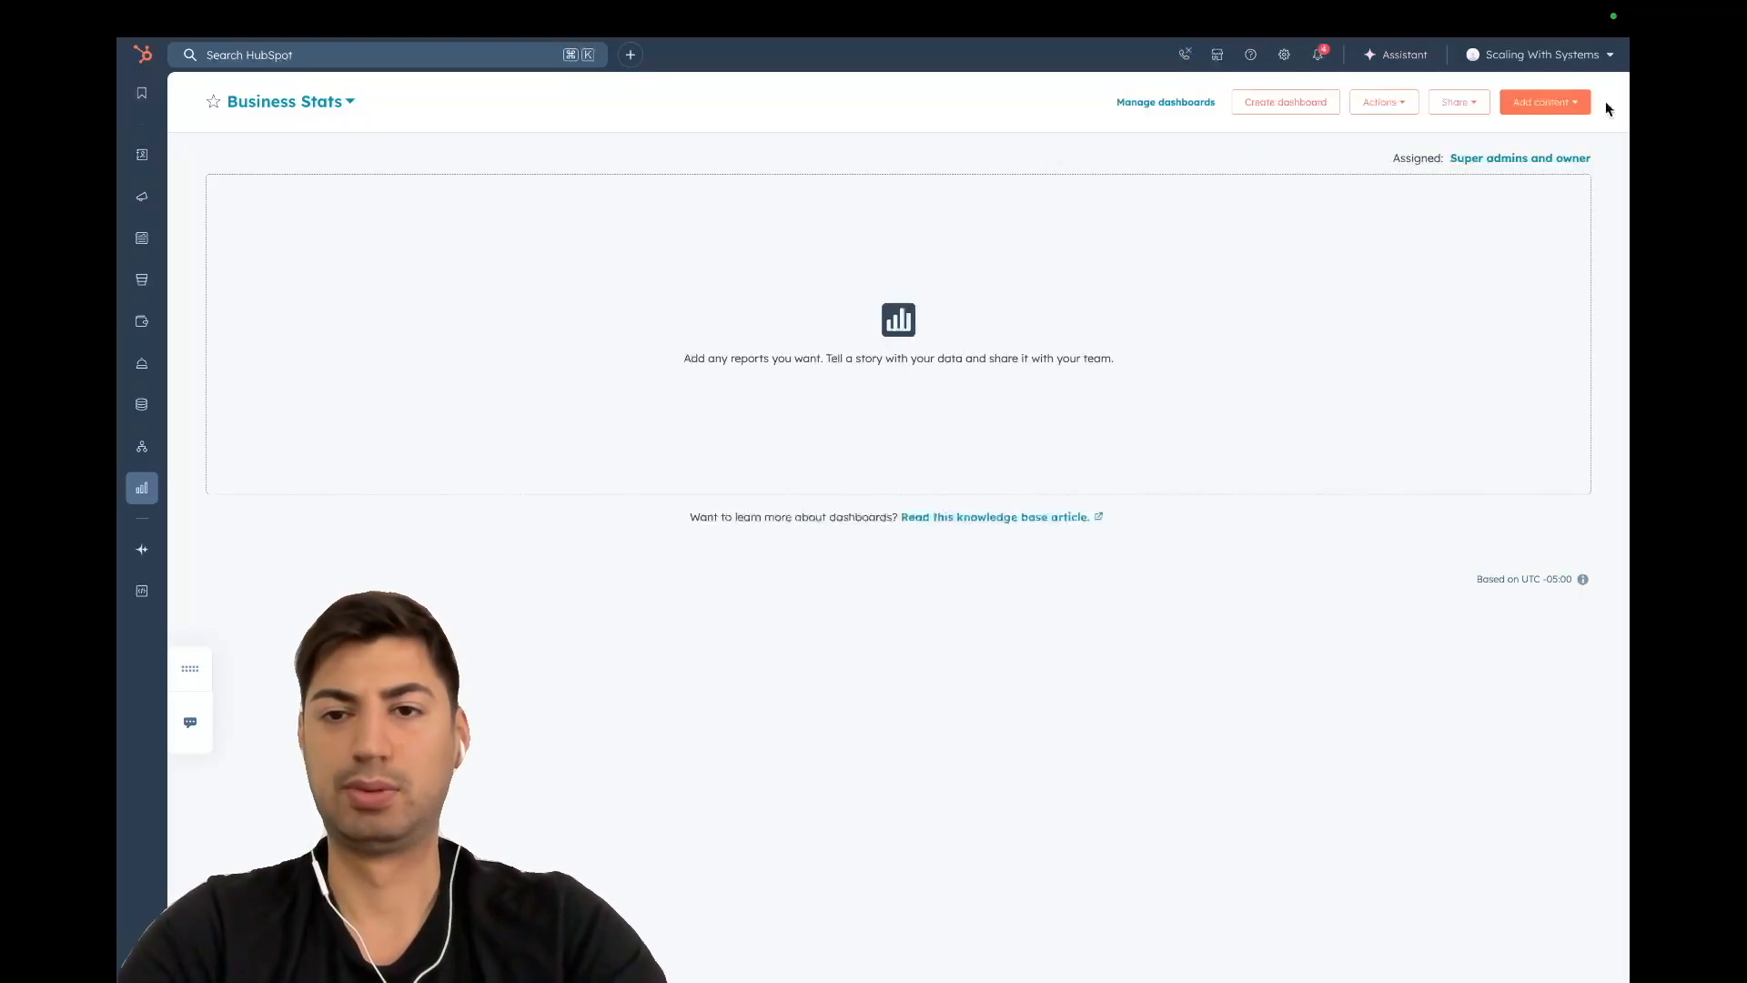
Reopen the existing-report search on the Business Stats dashboard and search again for "discovery"
{"action": "left_click", "coordinate": [1543, 103]}
{"action": "left_click", "coordinate": [1514, 142]}
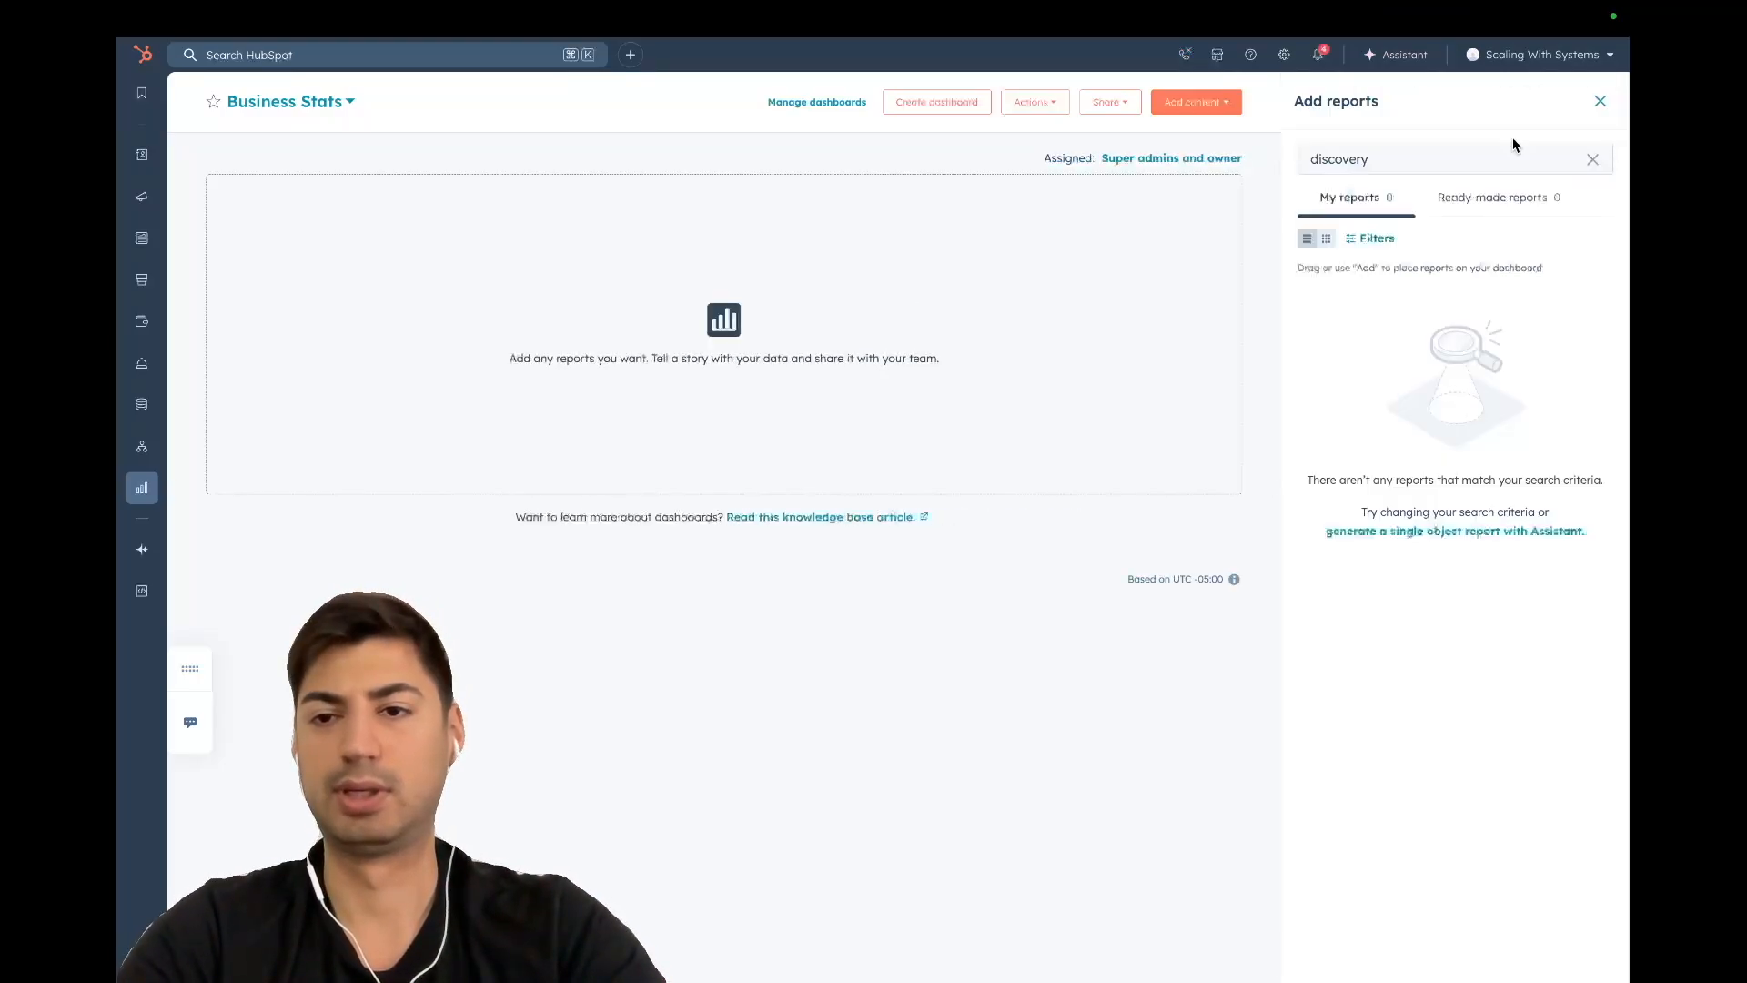
{"action": "left_click", "coordinate": [1453, 155]}
{"action": "key", "text": "BackSpace"}
{"action": "key", "text": "BackSpace"}
{"action": "key", "text": "BackSpace"}
{"action": "key", "text": "BackSpace"}
{"action": "key", "text": "BackSpace"}
{"action": "key", "text": "BackSpace"}
{"action": "key", "text": "BackSpace"}
{"action": "key", "text": "BackSpace"}
{"action": "key", "text": "BackSpace"}
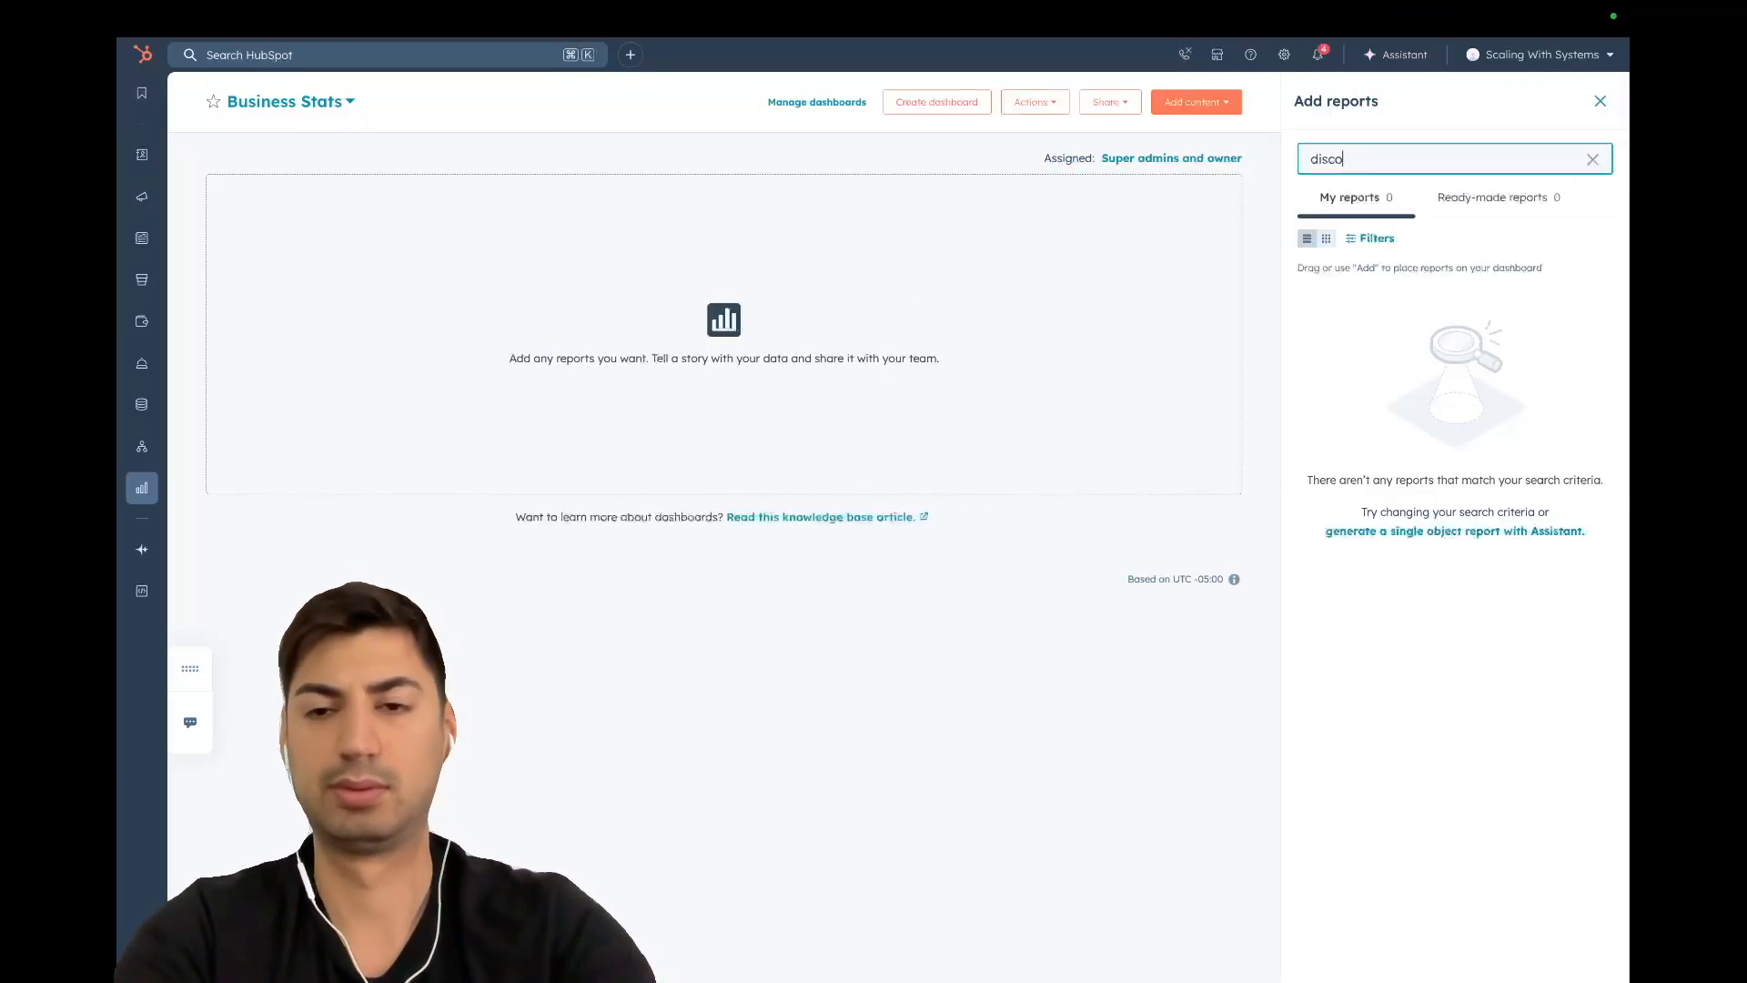
{"action": "type", "text": "discov"}
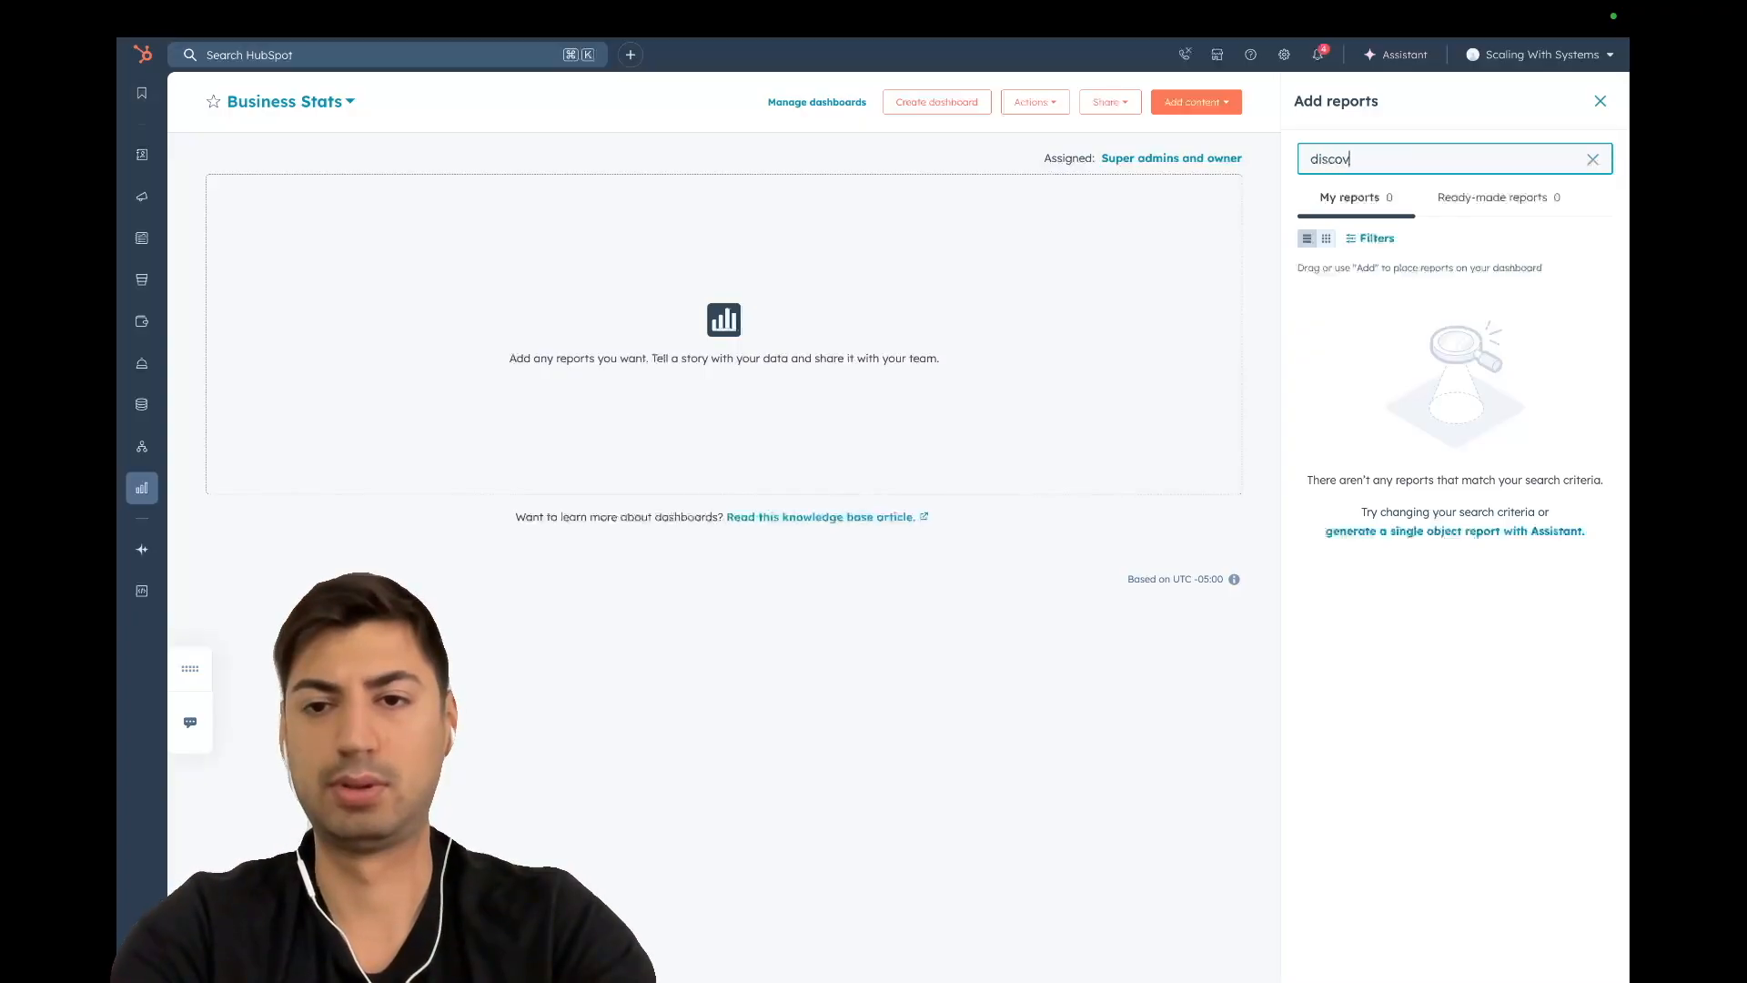
{"action": "type", "text": "ery"}
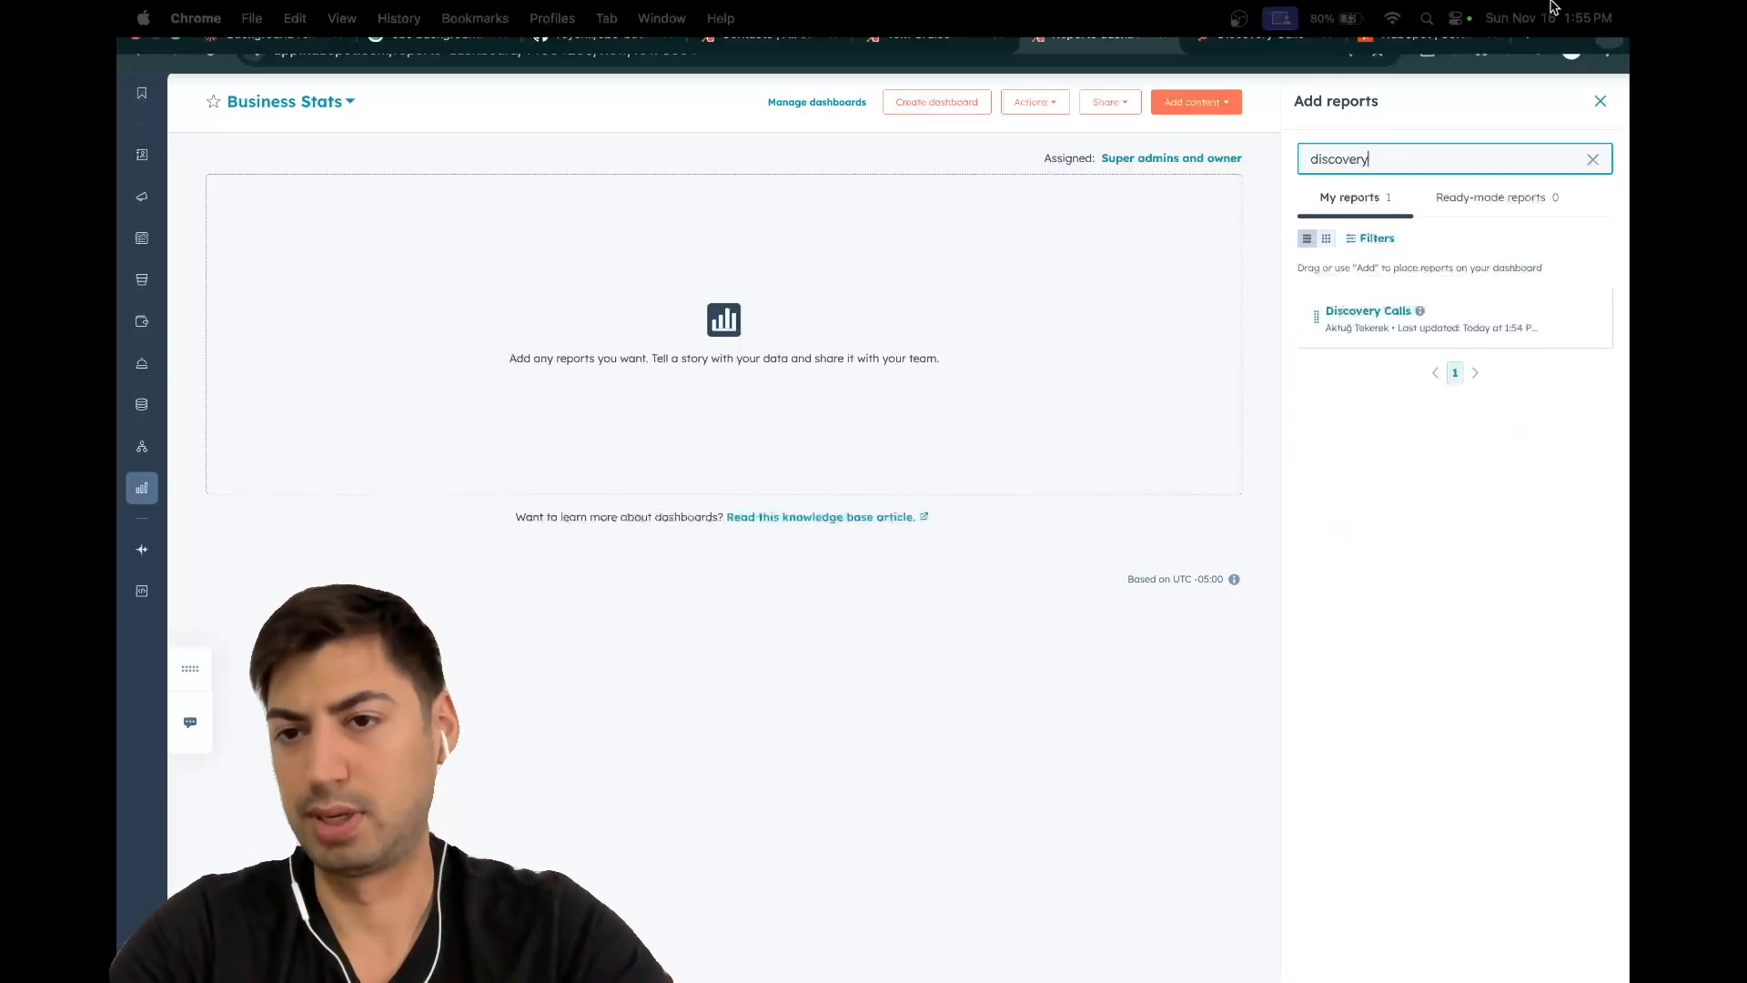
Add the Discovery Calls report to the dashboard and resize its tile to two grid cells wide and one cell tall
{"action": "left_click", "coordinate": [1575, 319]}
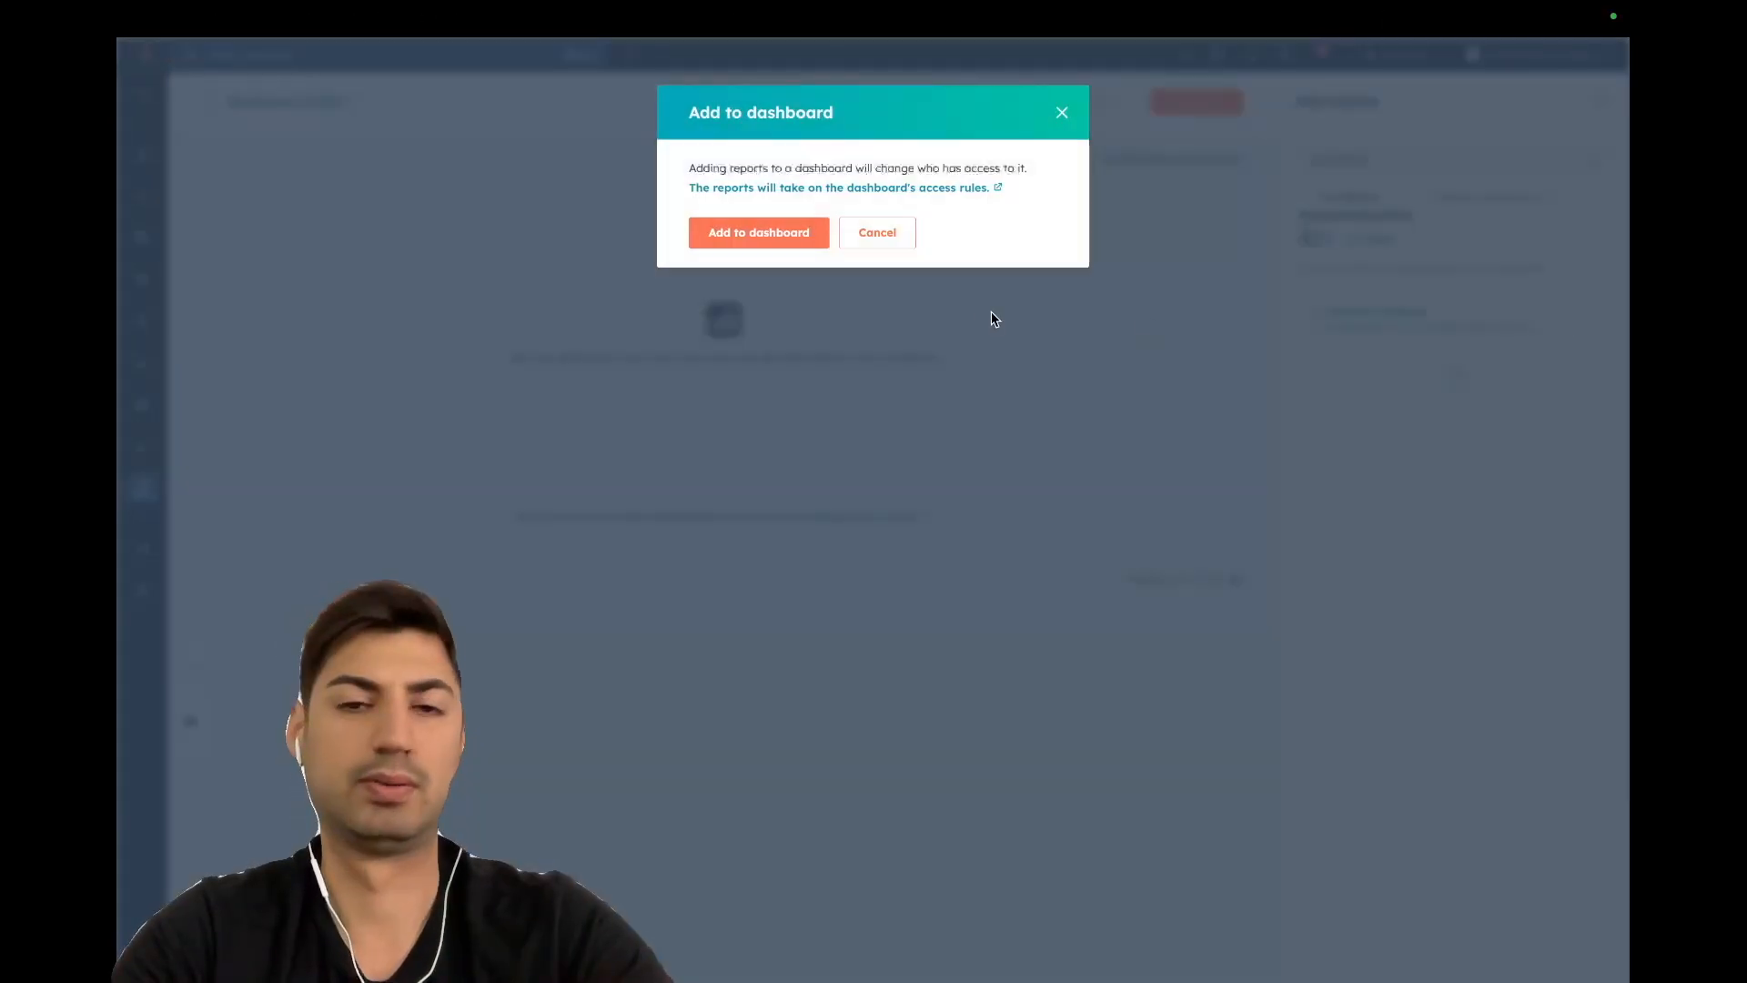
{"action": "left_click", "coordinate": [794, 244]}
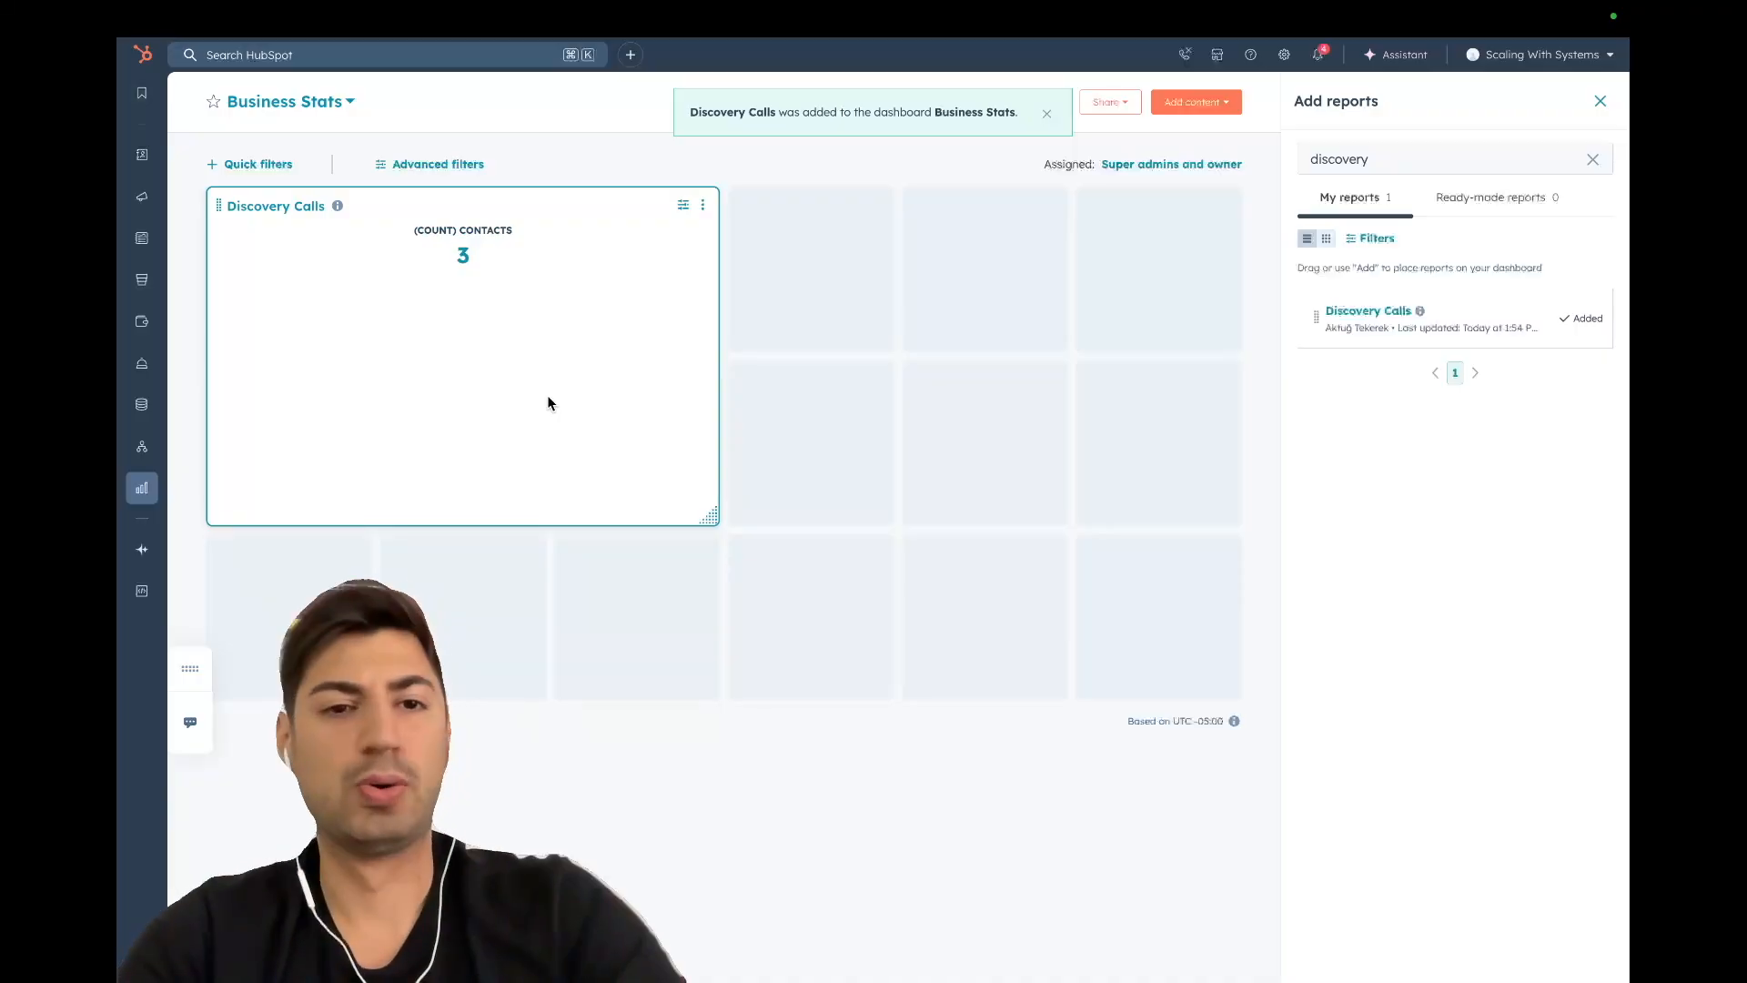
{"action": "left_click_drag", "start_coordinate": [709, 517], "coordinate": [437, 360]}
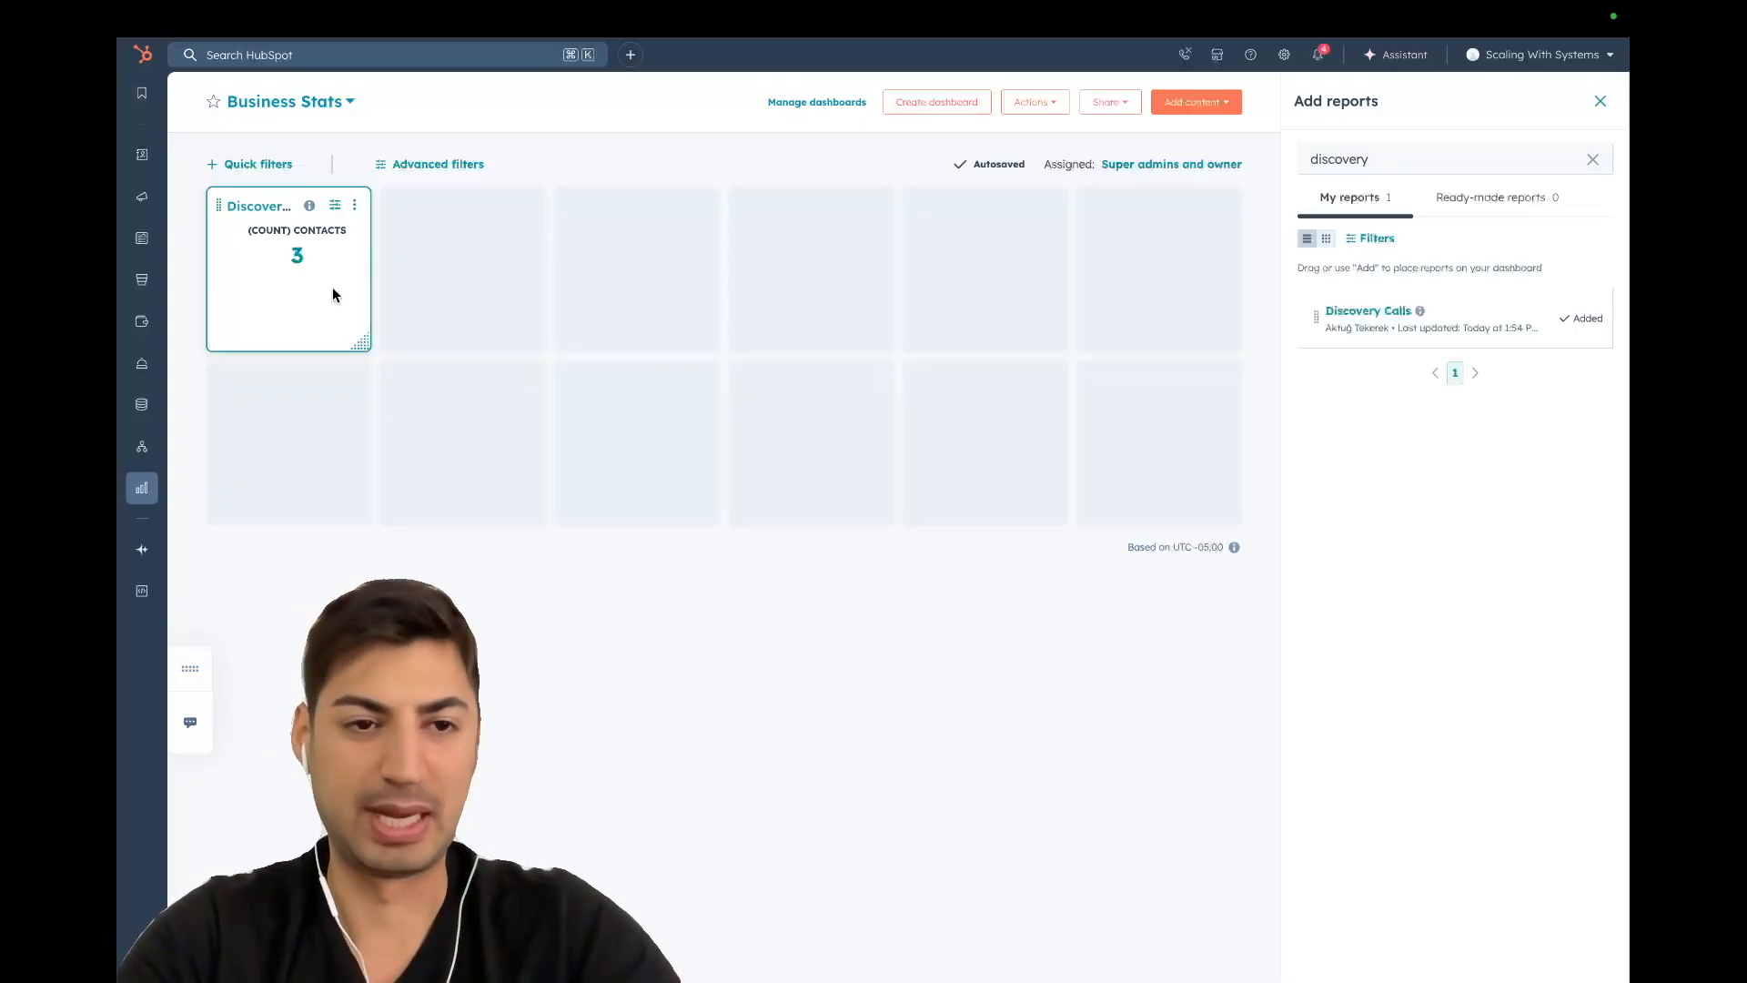
{"action": "left_click_drag", "start_coordinate": [366, 346], "coordinate": [486, 348]}
List the contacts behind the Discovery Calls count and open the last listed contact's record
{"action": "left_click", "coordinate": [379, 258]}
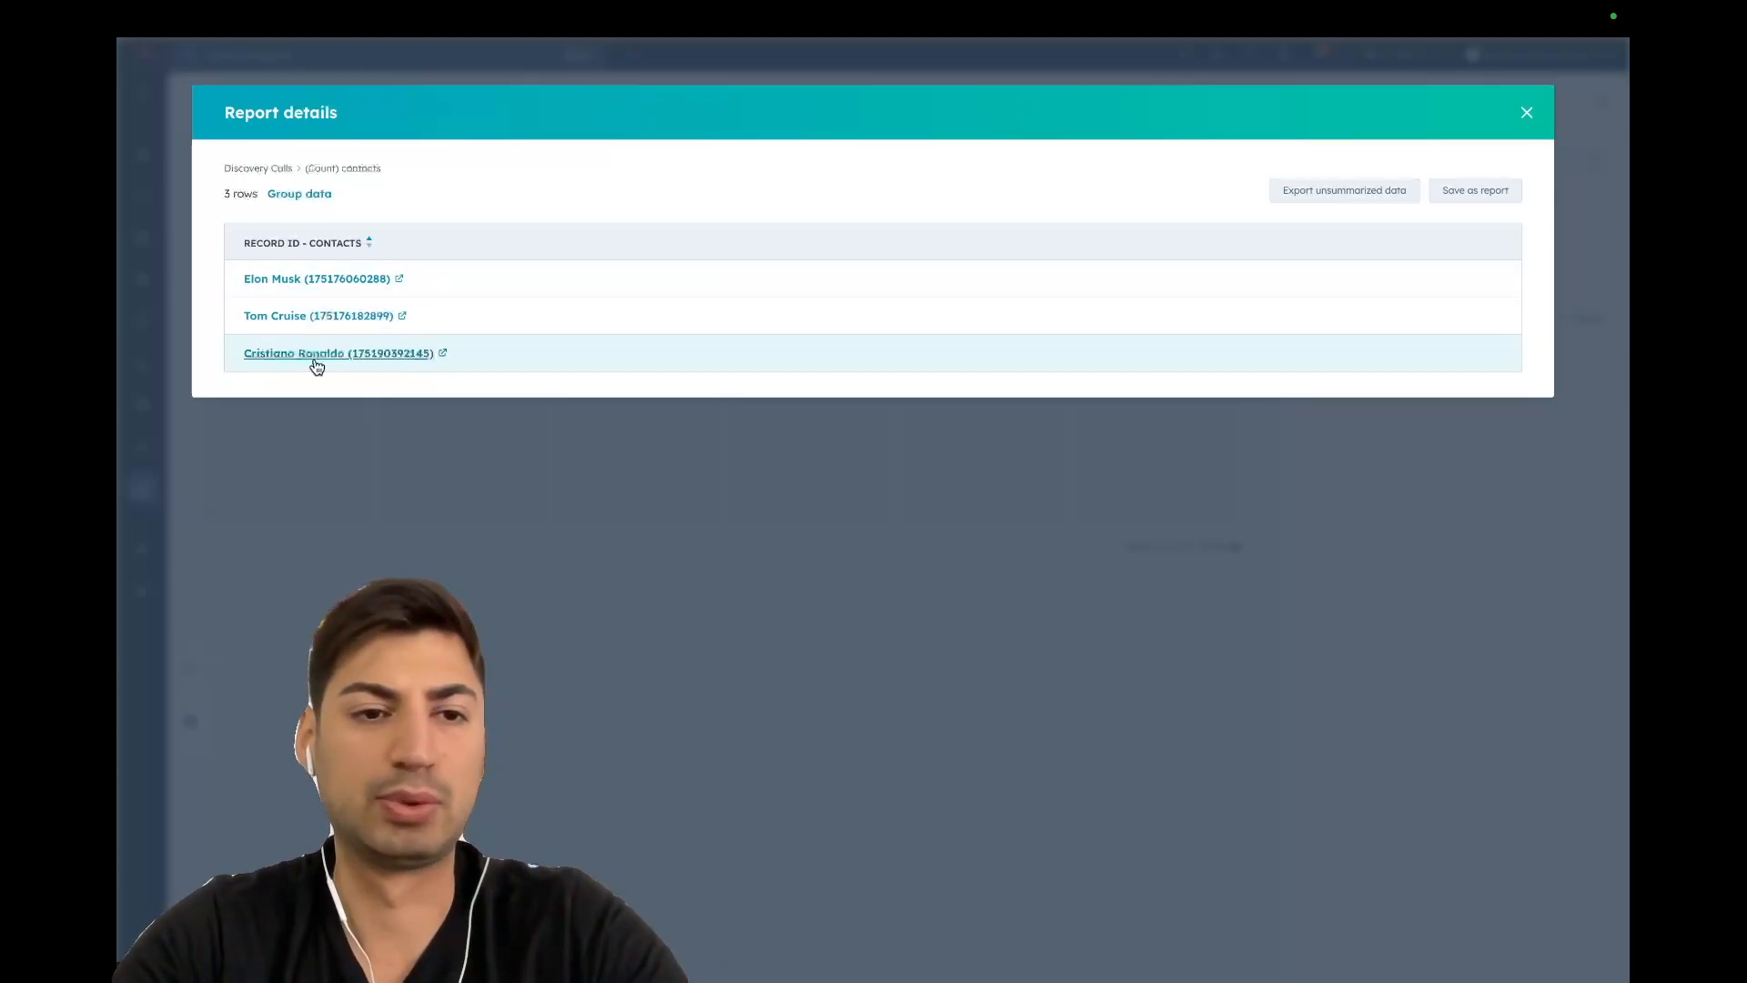
{"action": "left_click", "coordinate": [382, 354]}
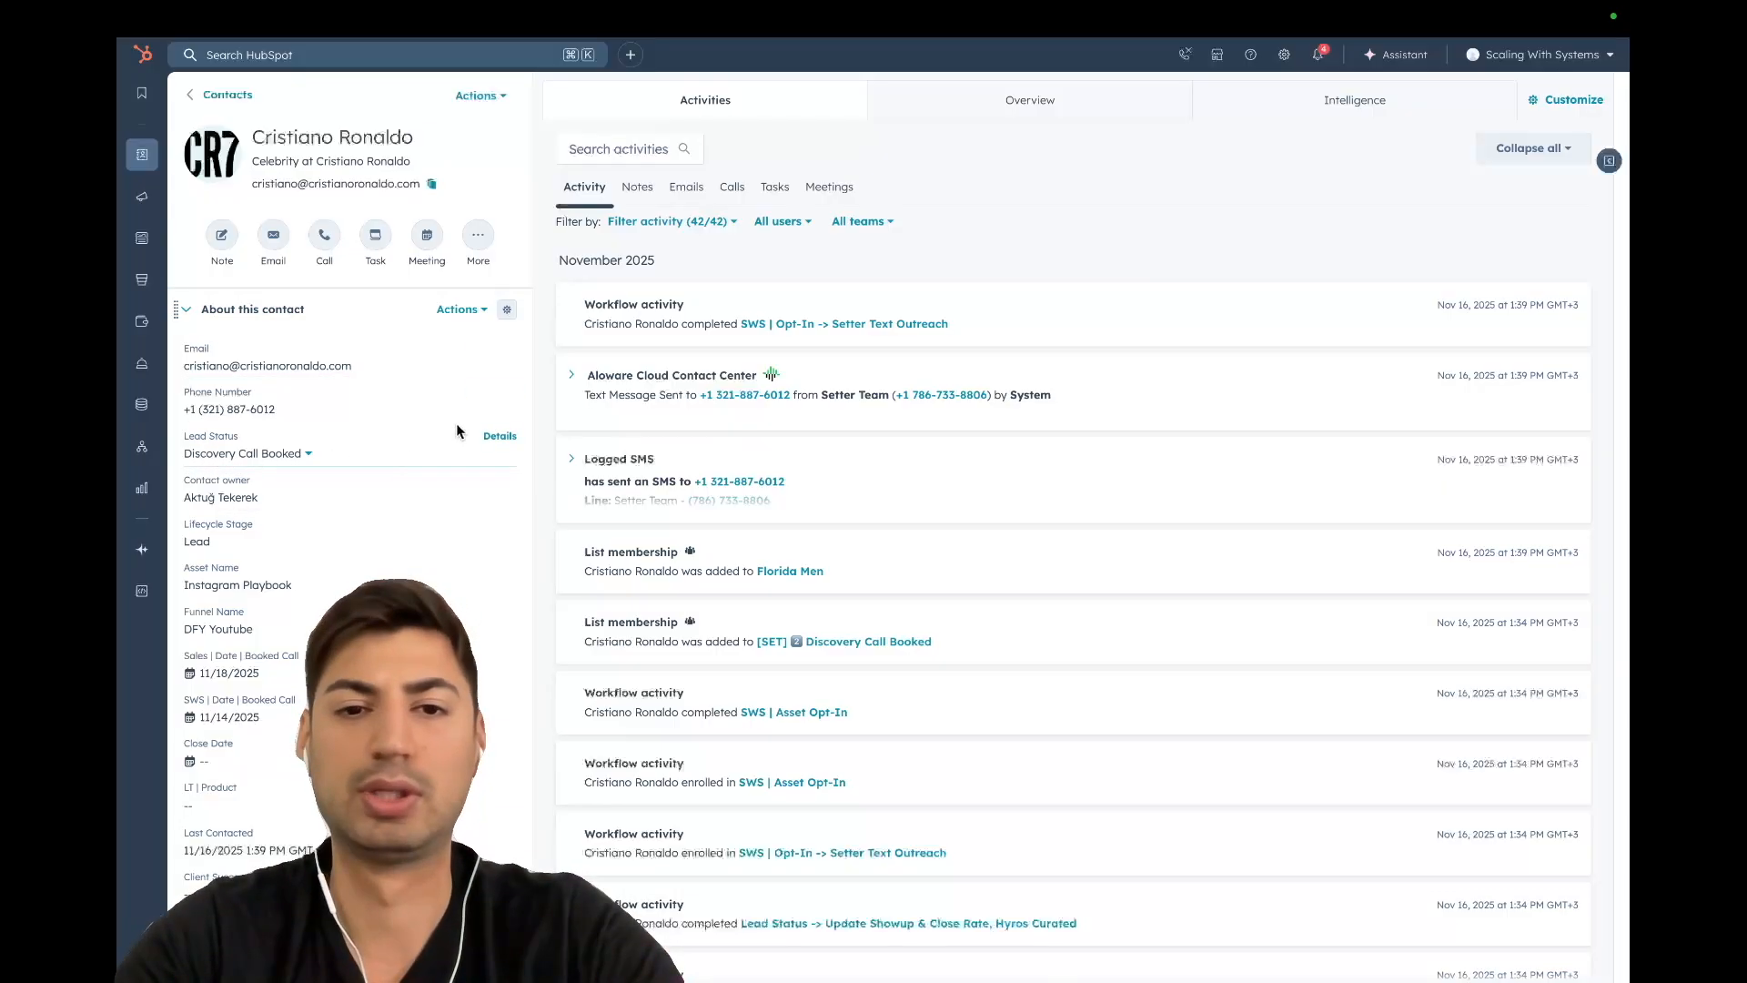
Compare the Discovery Calls report's lead status and contact owner filters with the opened contact's record
{"action": "mouse_move", "coordinate": [1029, 9]}
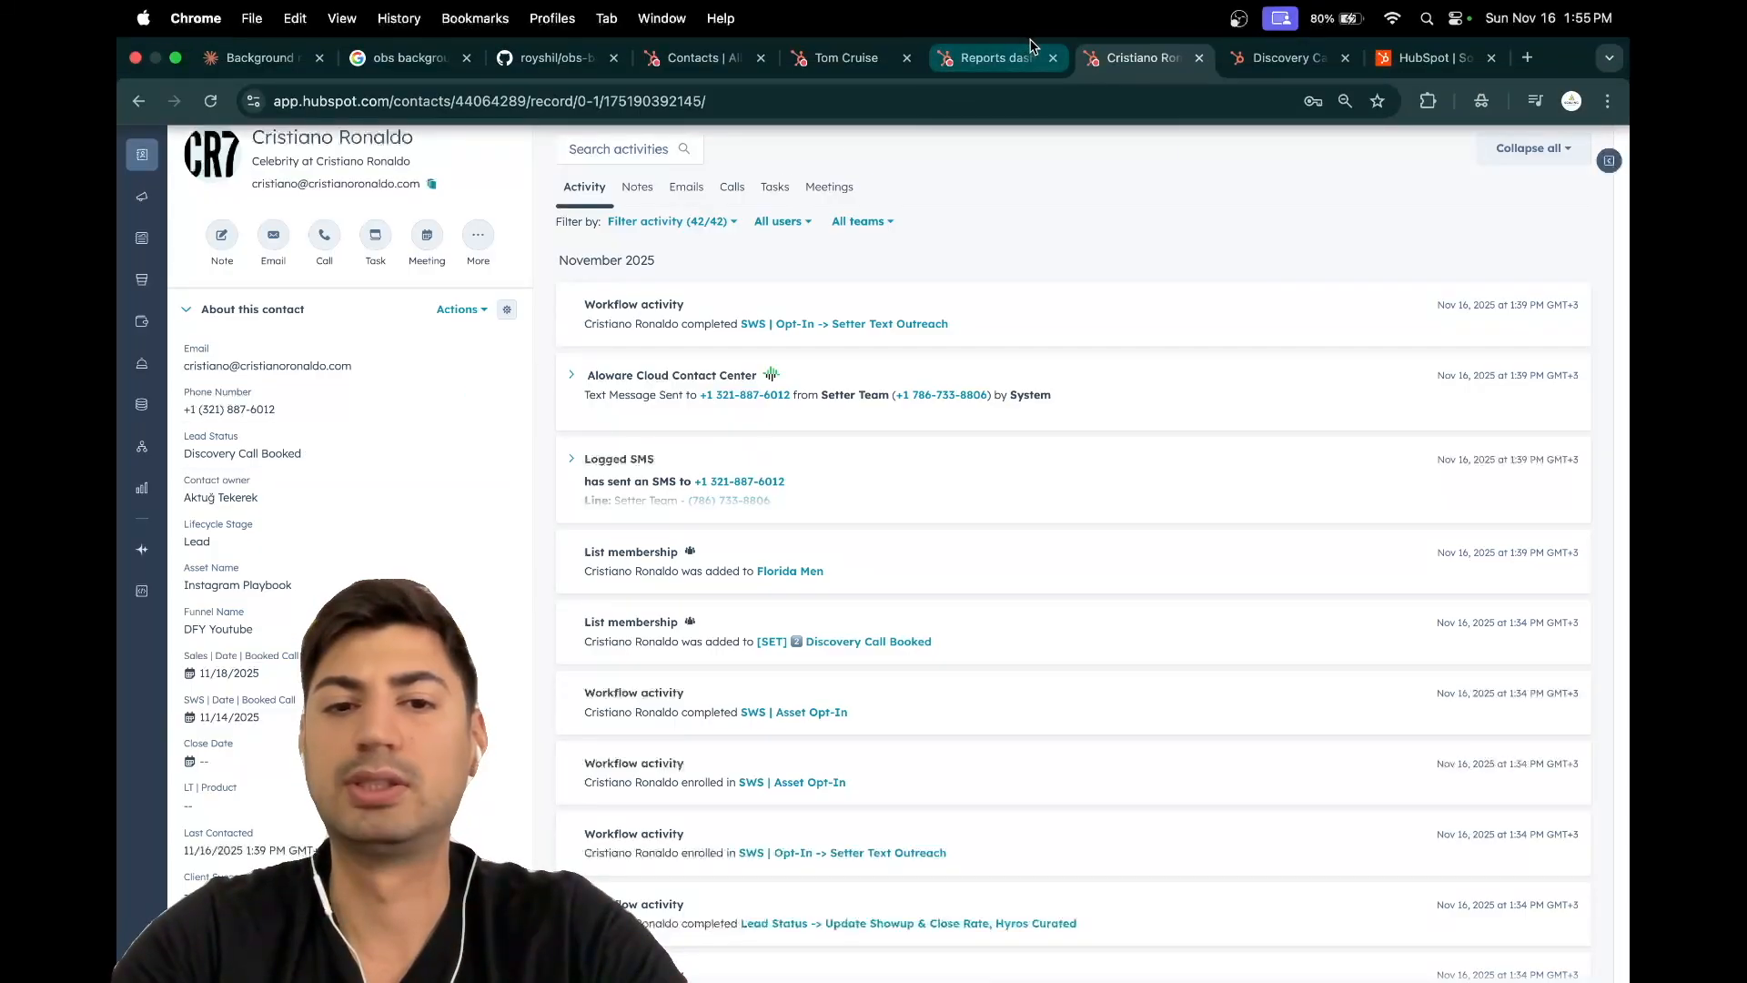
{"action": "left_click", "coordinate": [1255, 60]}
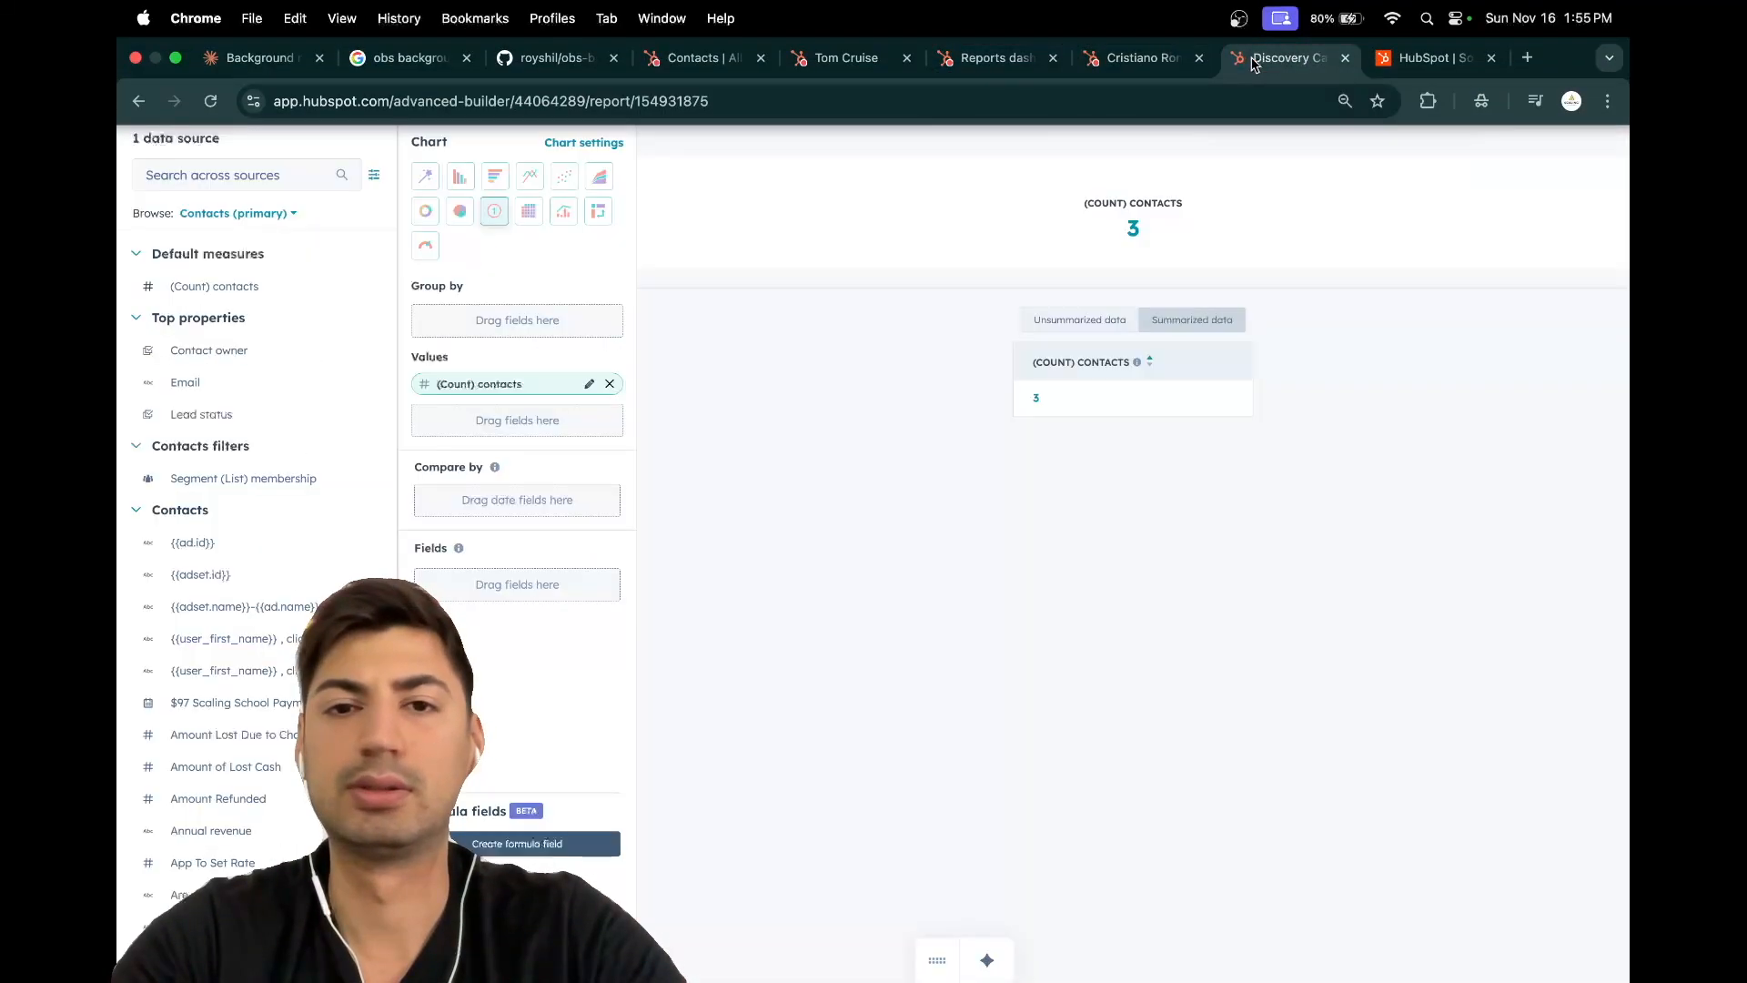
{"action": "left_click", "coordinate": [572, 102]}
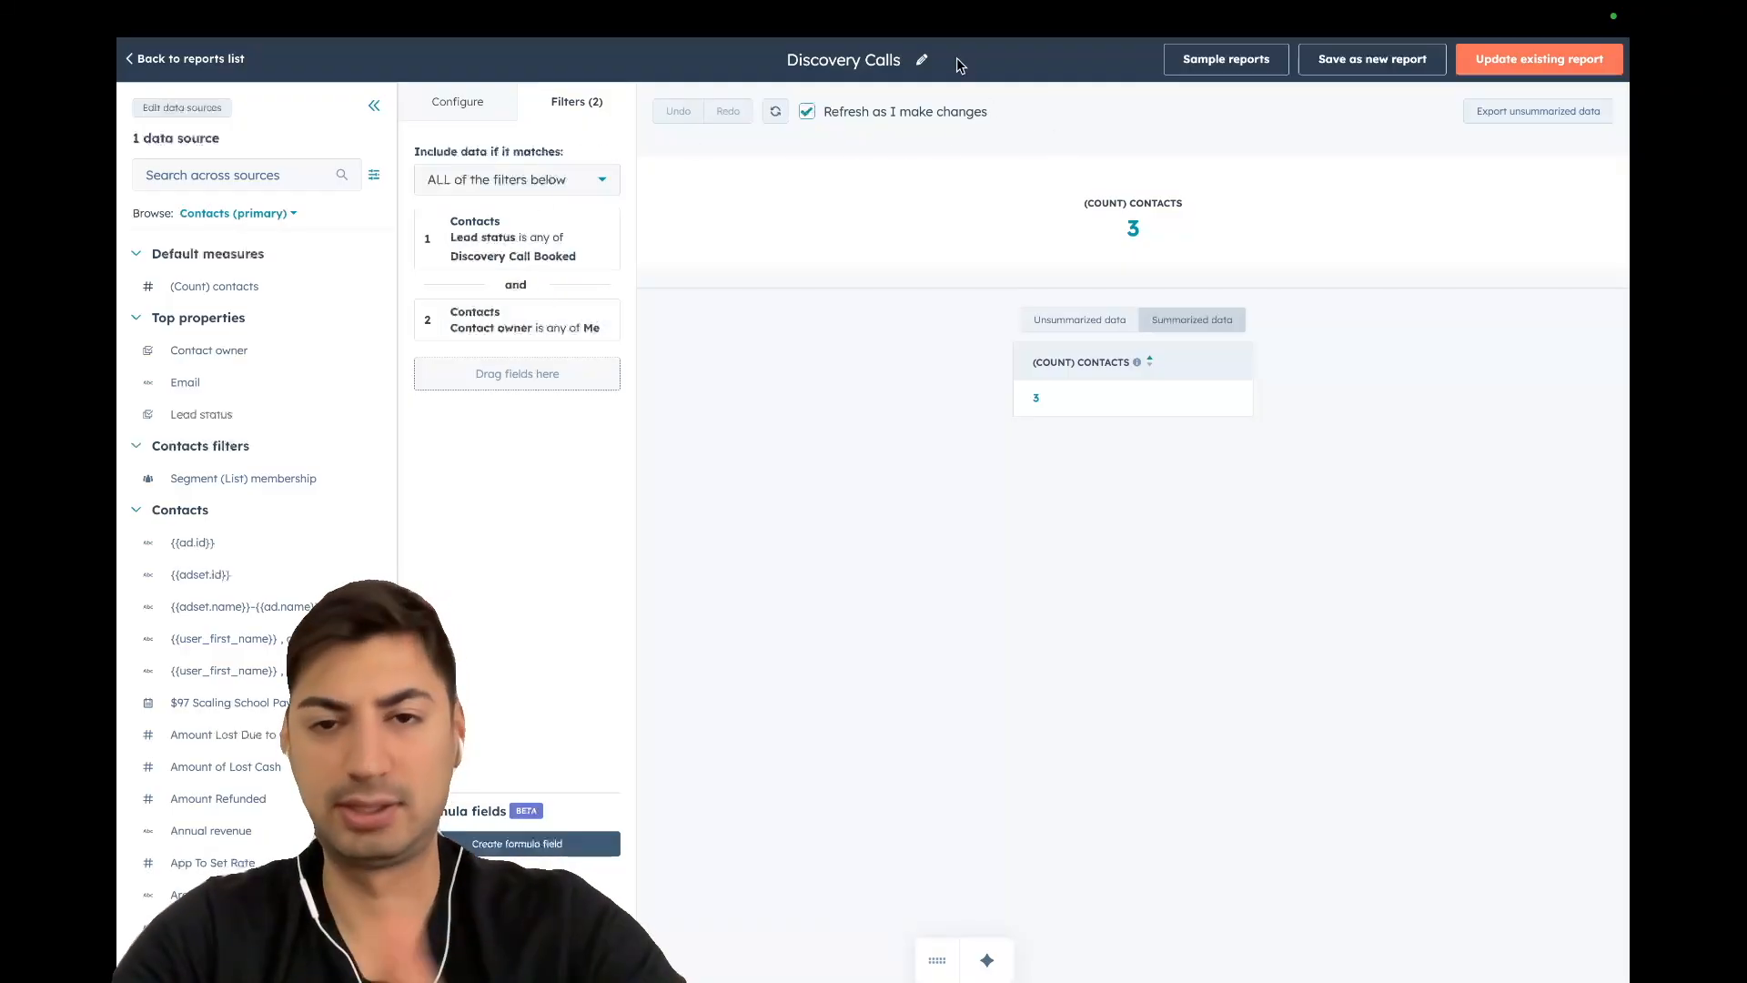
{"action": "mouse_move", "coordinate": [1111, 11]}
{"action": "left_click", "coordinate": [1116, 58]}
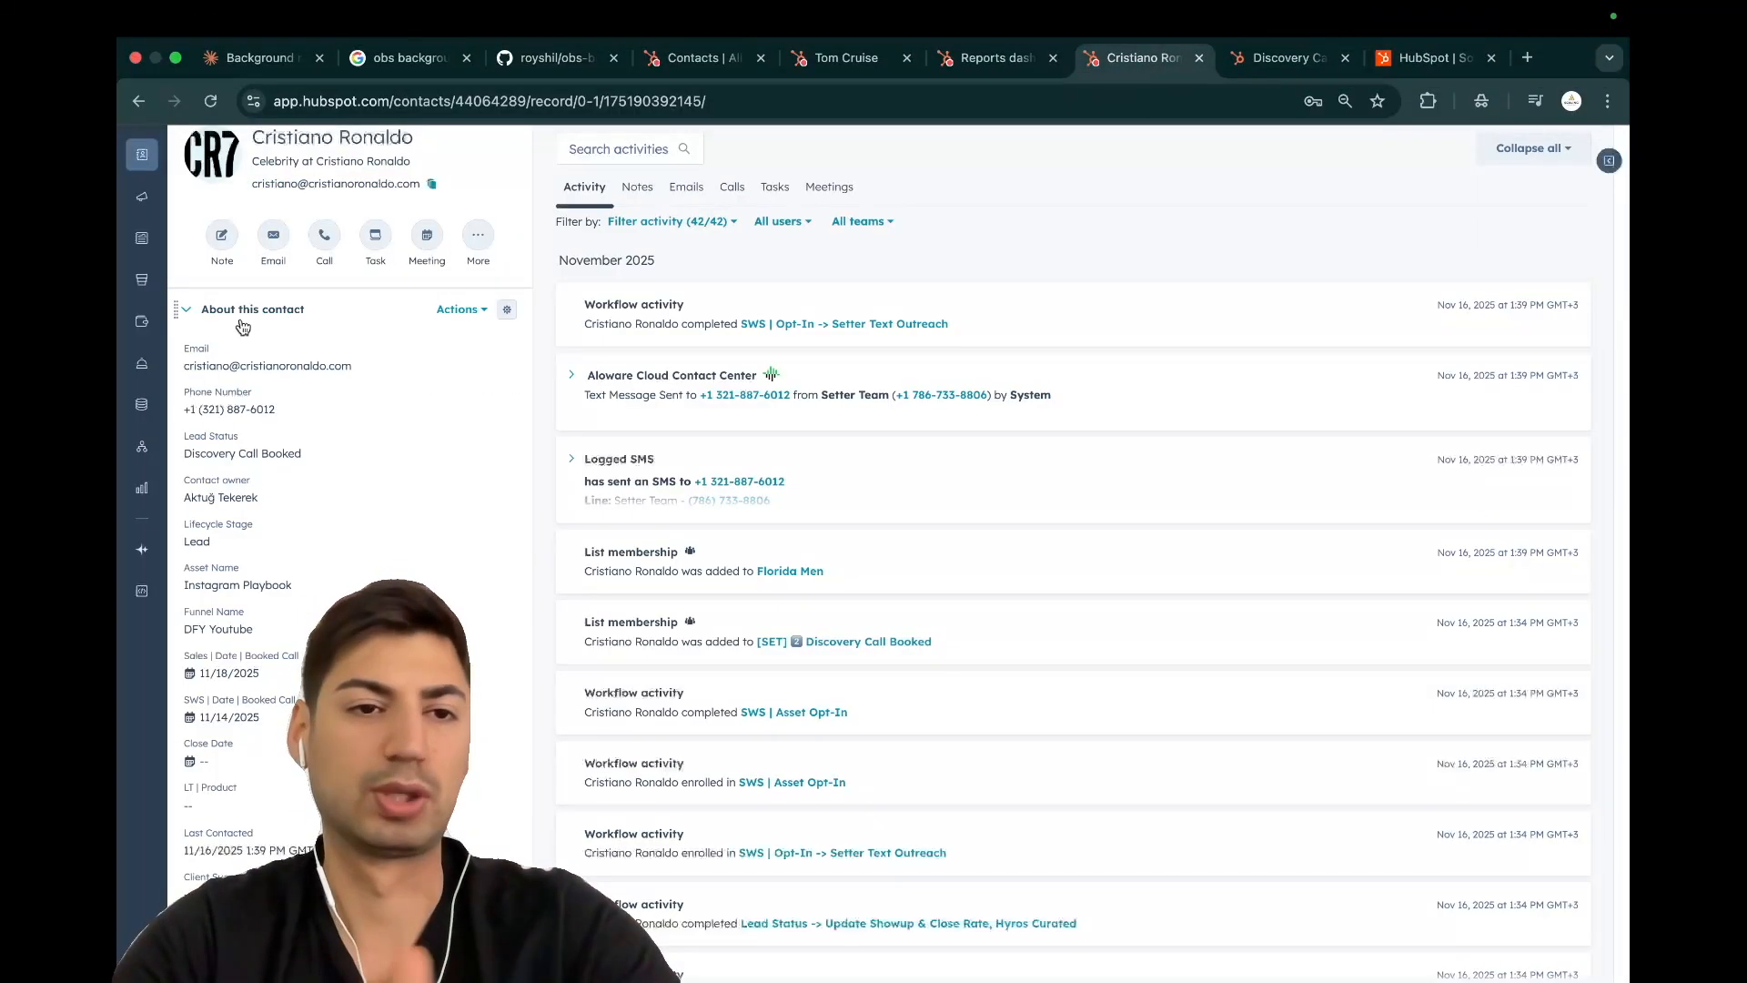
{"action": "mouse_move", "coordinate": [1283, 14]}
{"action": "left_click", "coordinate": [1302, 57]}
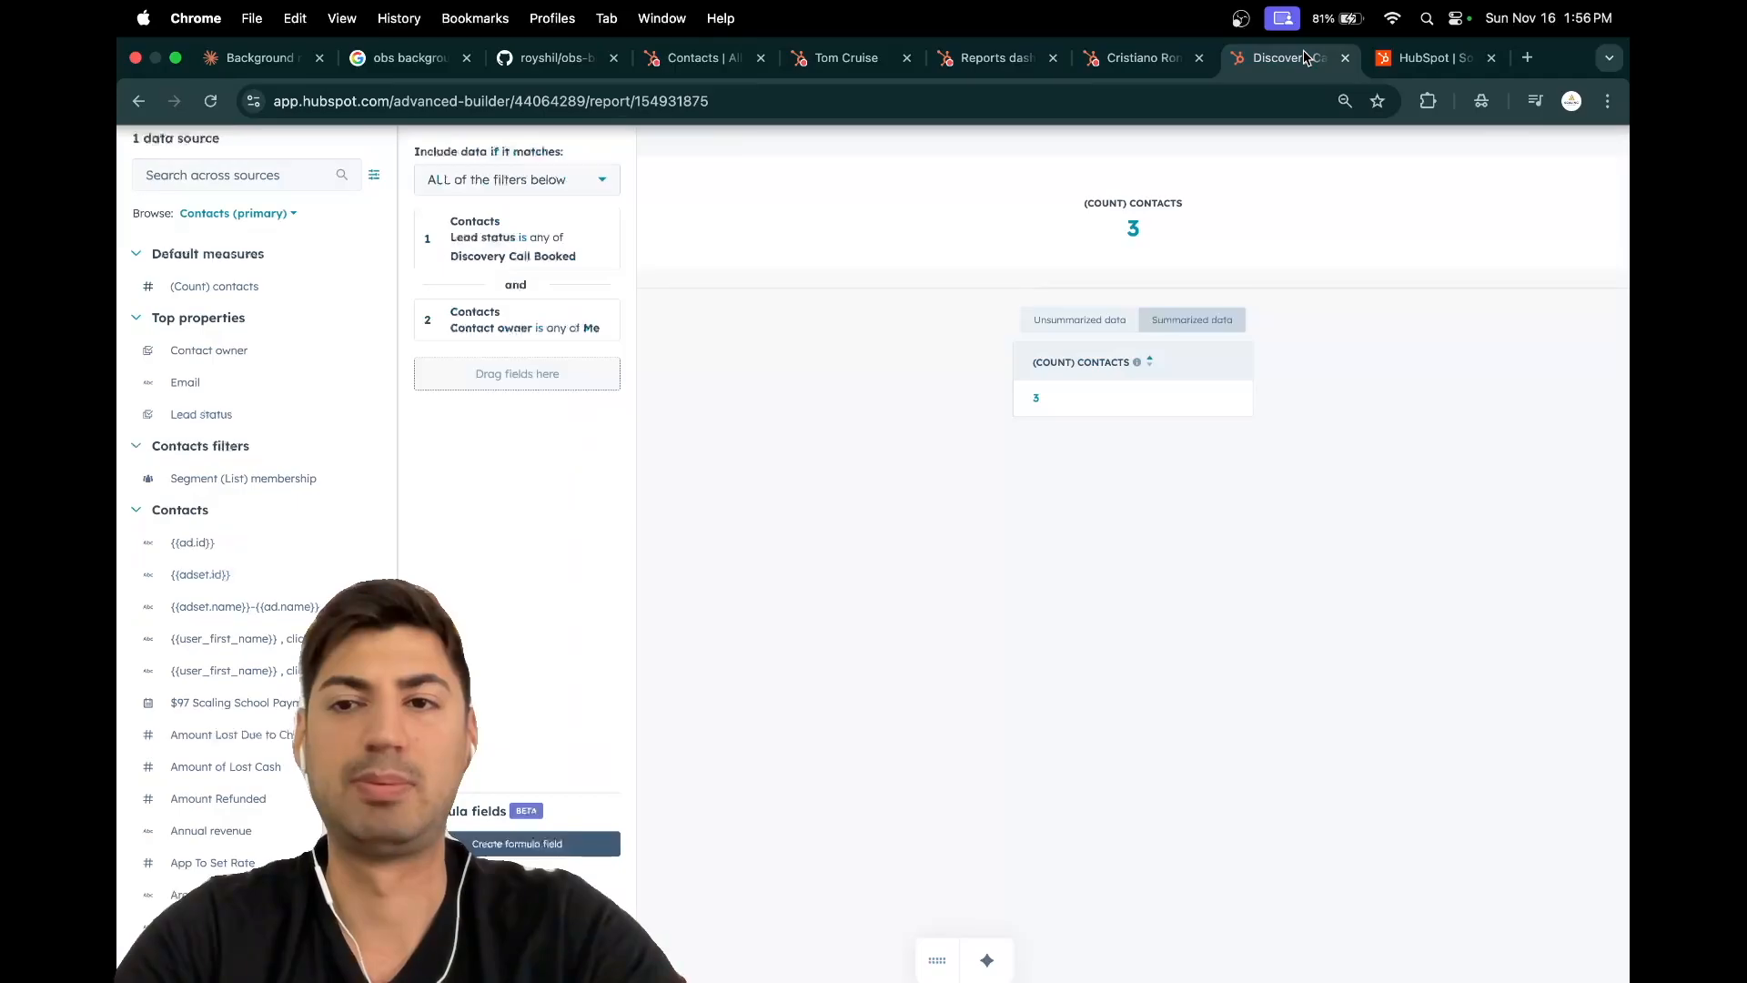
Return to the Business Stats dashboard and close the report details
{"action": "left_click", "coordinate": [842, 60]}
{"action": "left_click", "coordinate": [985, 57]}
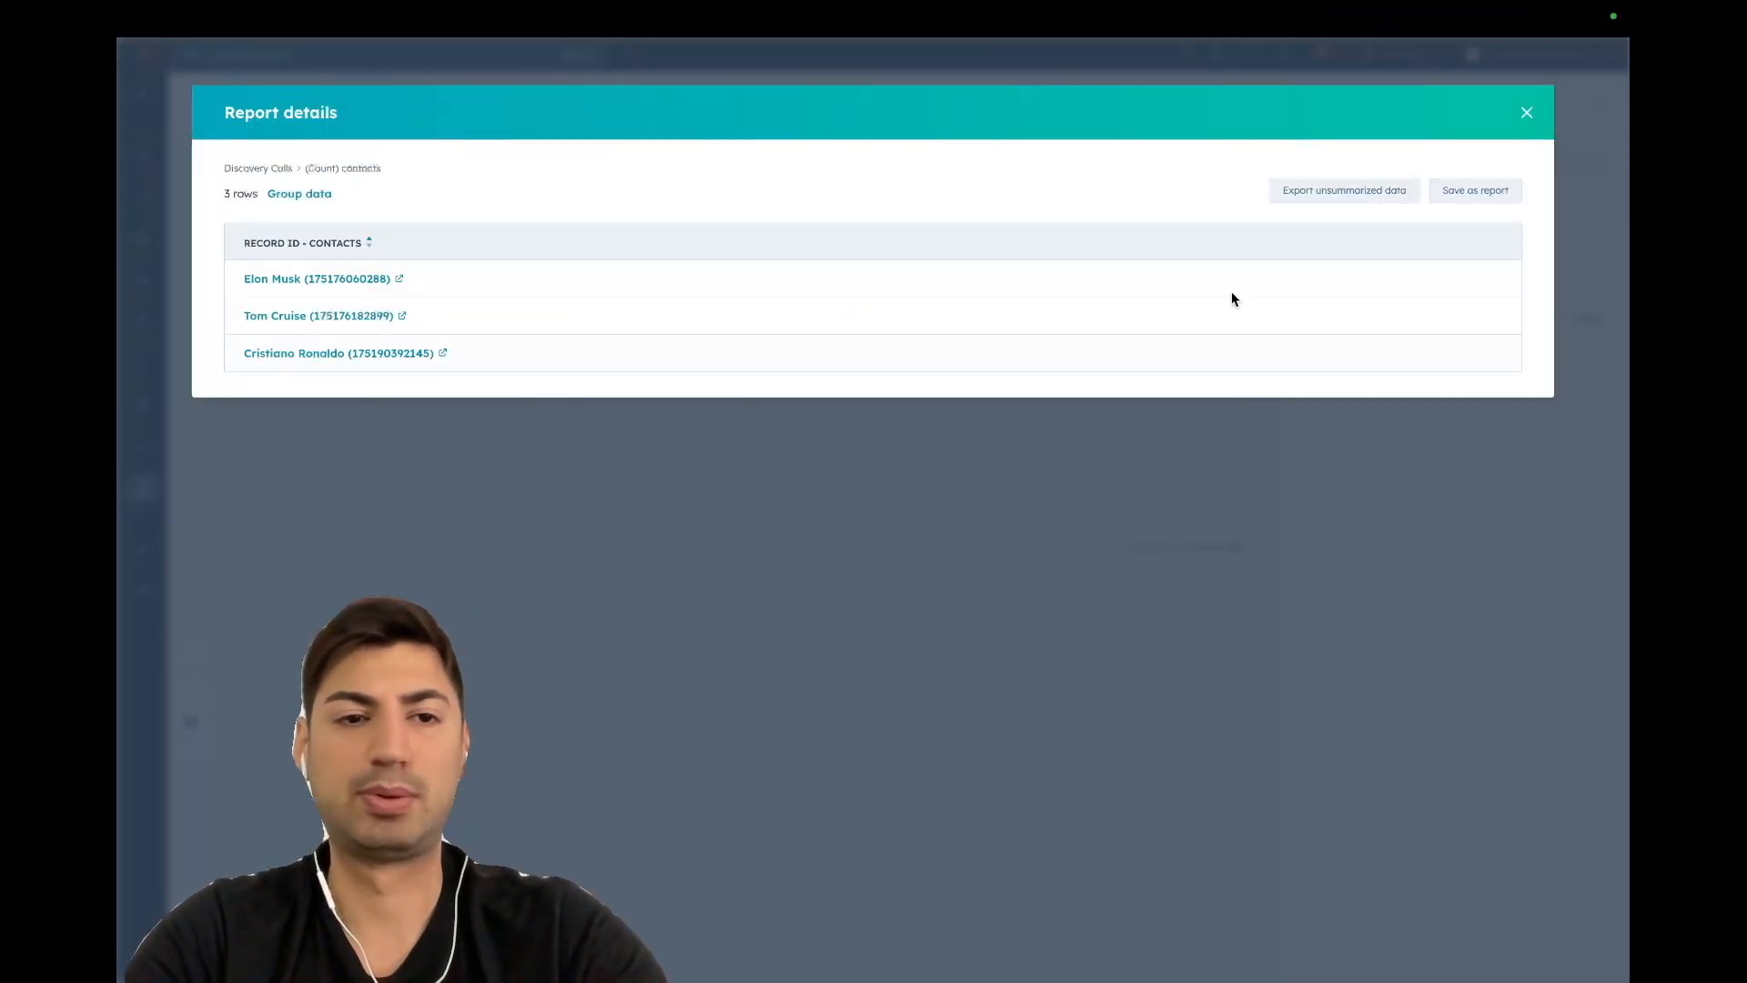
{"action": "left_click", "coordinate": [1527, 115]}
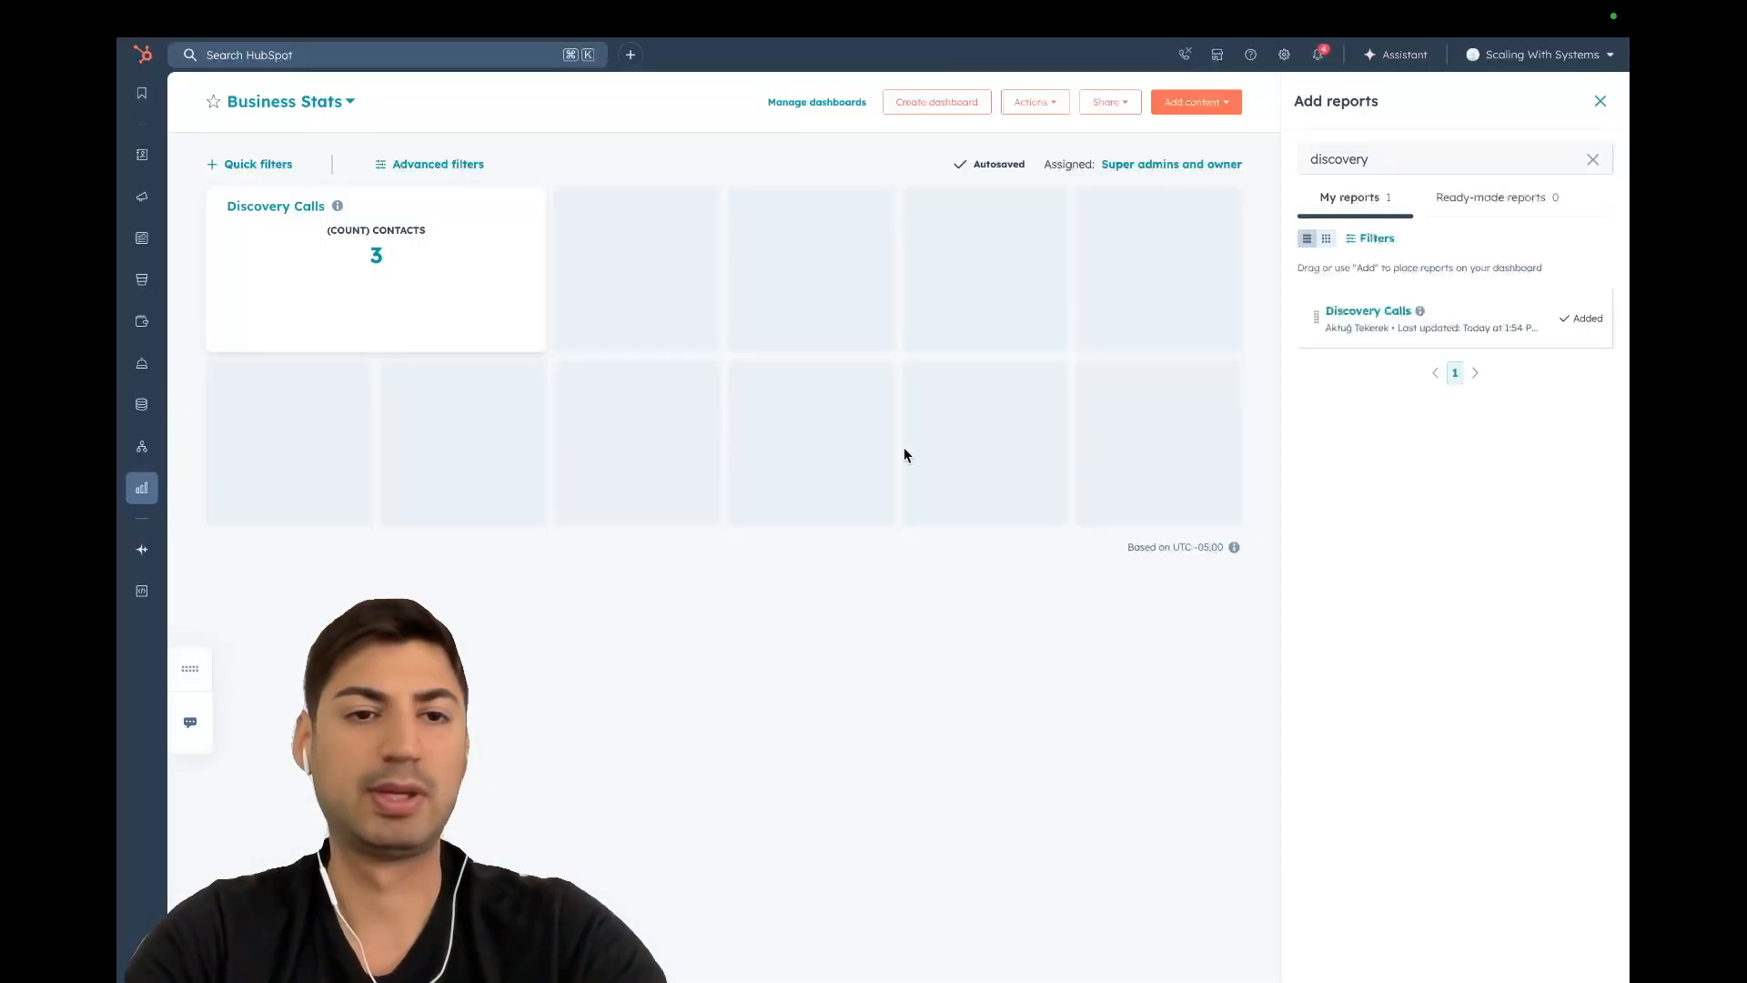